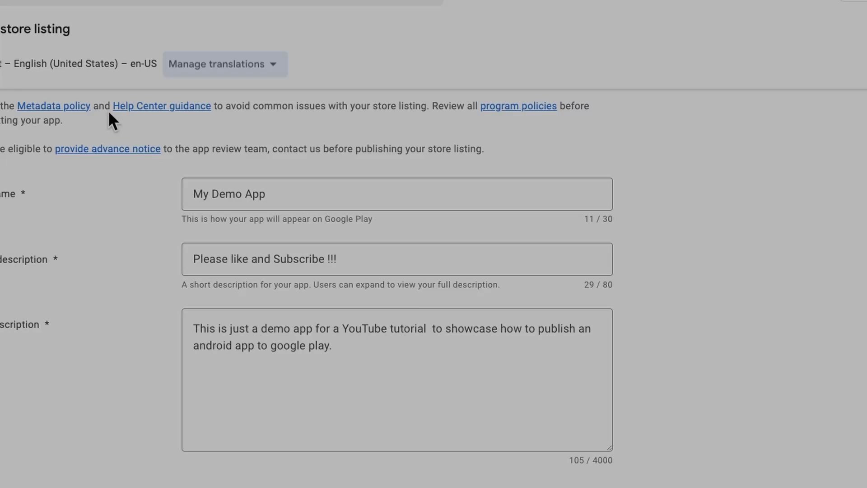
Step: Send the 13 pending changes to Google for review and confirm
{"action": "scroll", "coordinate": [187, 166], "scroll_direction": "down", "scroll_amount": 9}
{"action": "scroll", "coordinate": [244, 221], "scroll_direction": "down", "scroll_amount": 15}
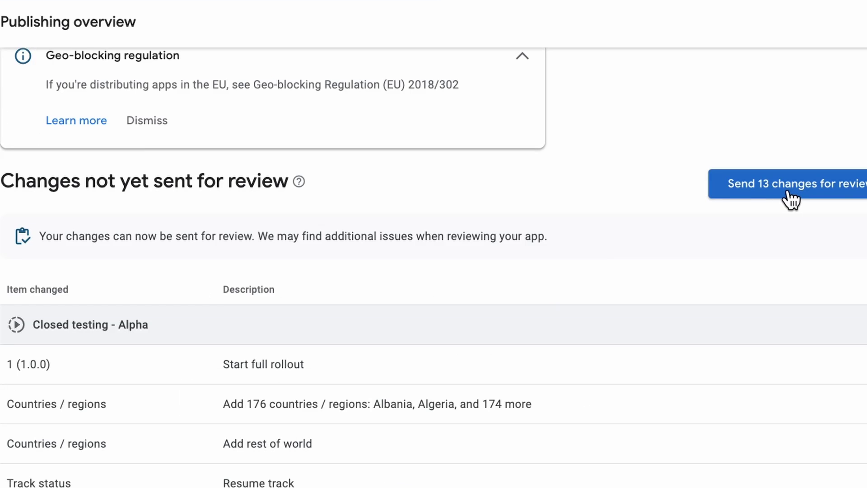
{"action": "left_click", "coordinate": [738, 196]}
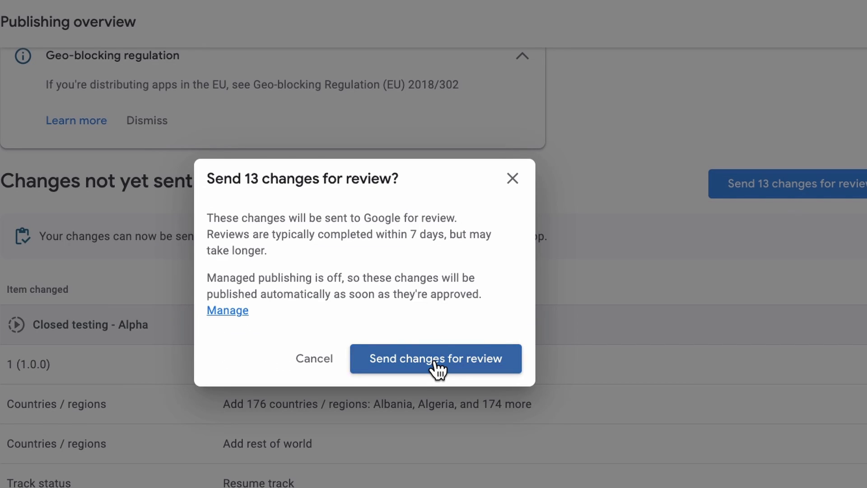
{"action": "left_click", "coordinate": [437, 369]}
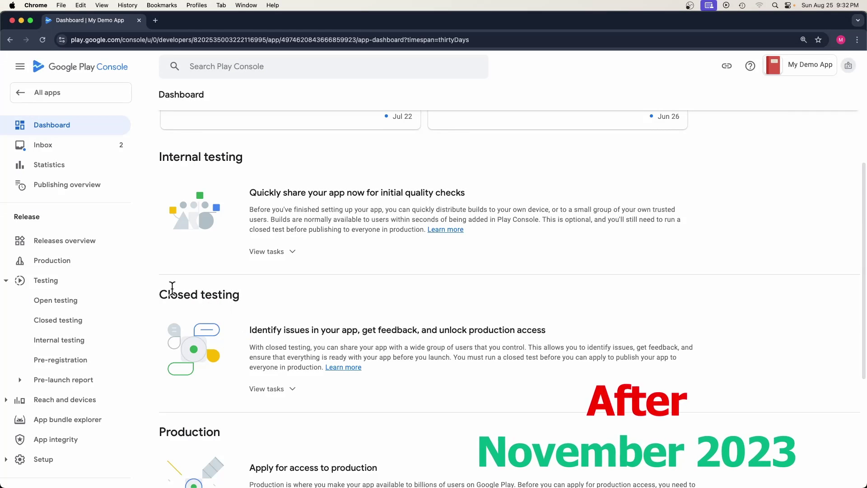
Step: Upload separated_emails.csv to the closed testing testers list and add the email addresses
{"action": "left_click_drag", "start_coordinate": [159, 295], "coordinate": [240, 294]}
{"action": "left_click", "coordinate": [271, 393]}
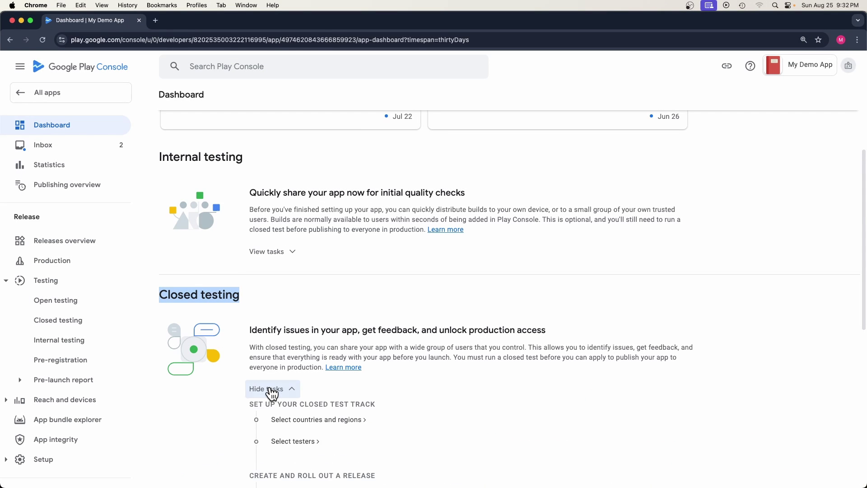
{"action": "scroll", "coordinate": [288, 365], "scroll_direction": "down", "scroll_amount": 3}
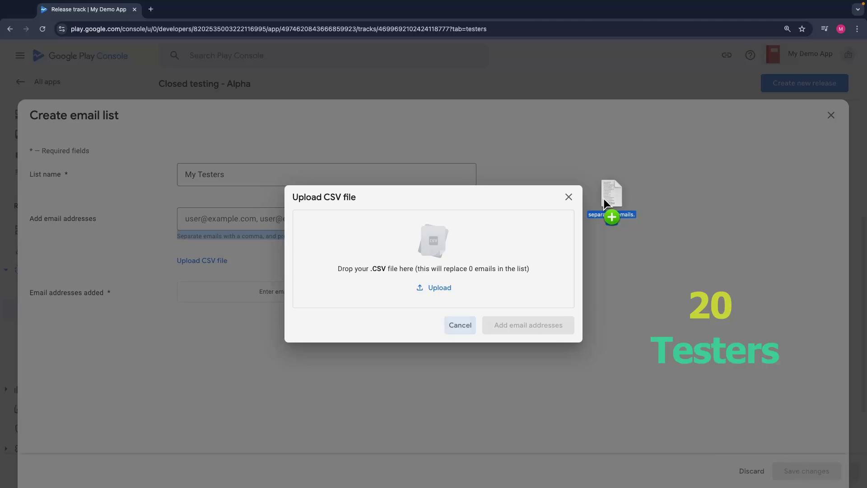
{"action": "left_click_drag", "start_coordinate": [604, 198], "coordinate": [437, 248]}
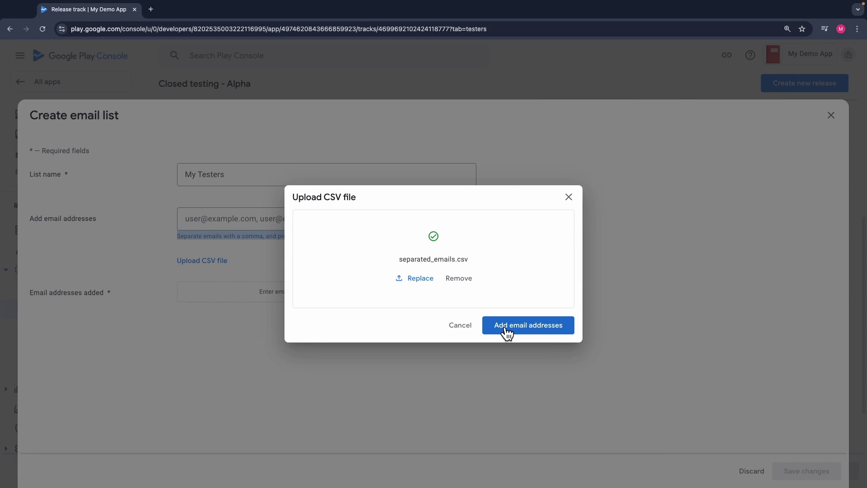
{"action": "left_click", "coordinate": [511, 332]}
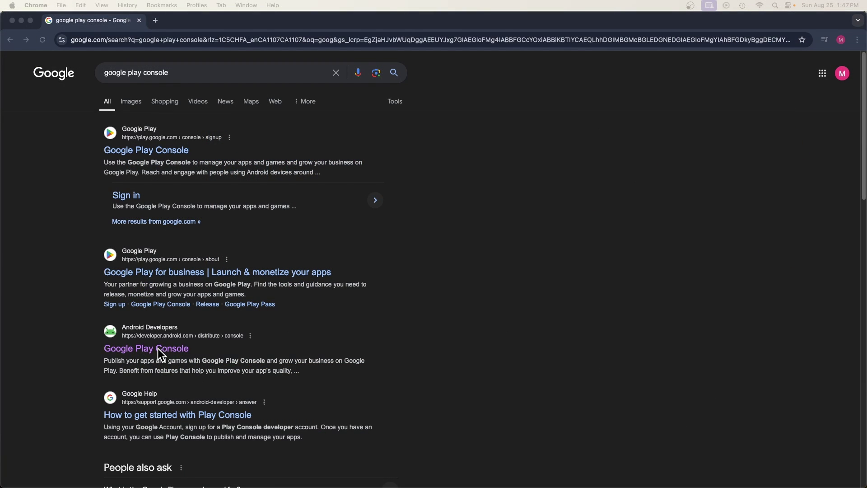
Step: Open Google Play Console from the search results, sign in, and choose the developer account
{"action": "left_click", "coordinate": [158, 349]}
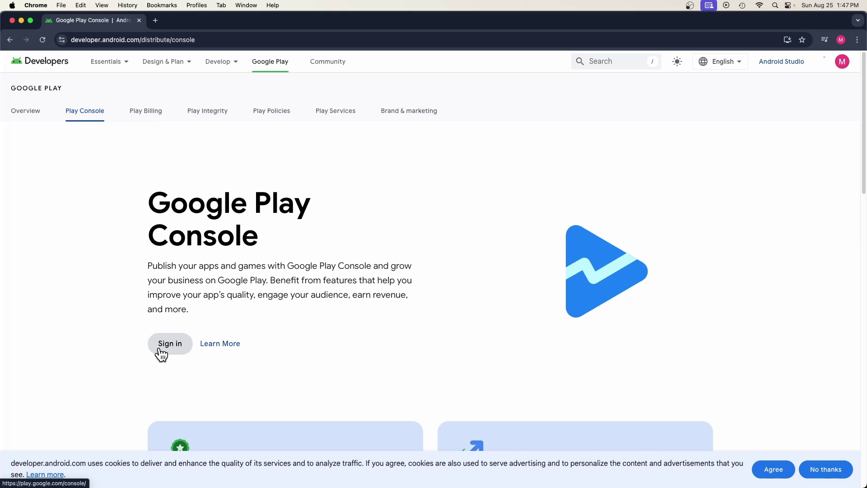
{"action": "left_click", "coordinate": [160, 347]}
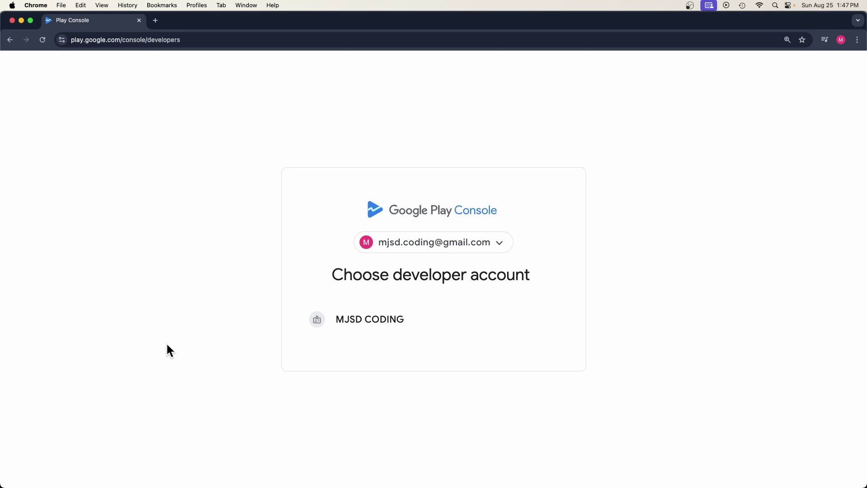
{"action": "left_click", "coordinate": [326, 319]}
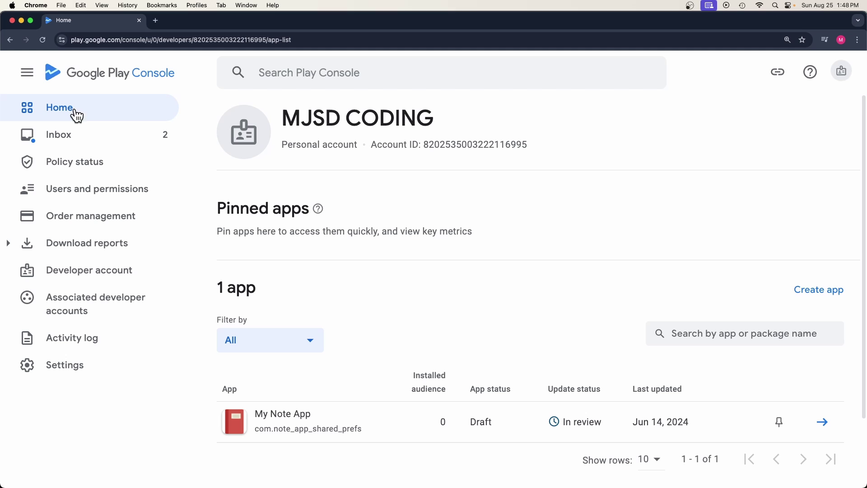
Step: Start a new app named My Demo App in English (United States), set as a free app
{"action": "left_click", "coordinate": [805, 296]}
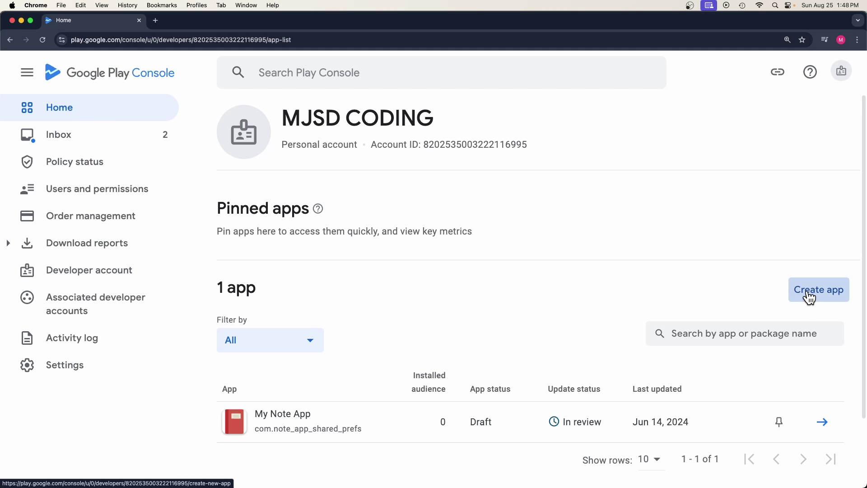
{"action": "left_click", "coordinate": [511, 215]}
{"action": "type", "text": "My Demo App"}
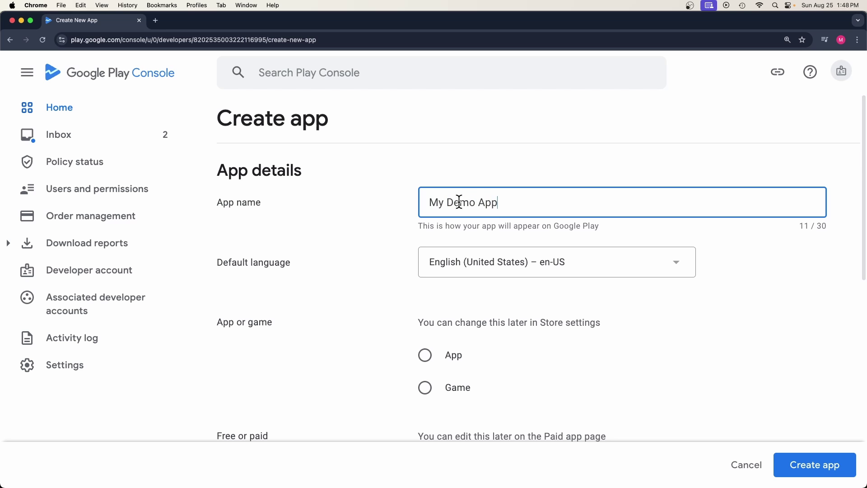
{"action": "left_click", "coordinate": [470, 270]}
{"action": "left_click", "coordinate": [470, 285]}
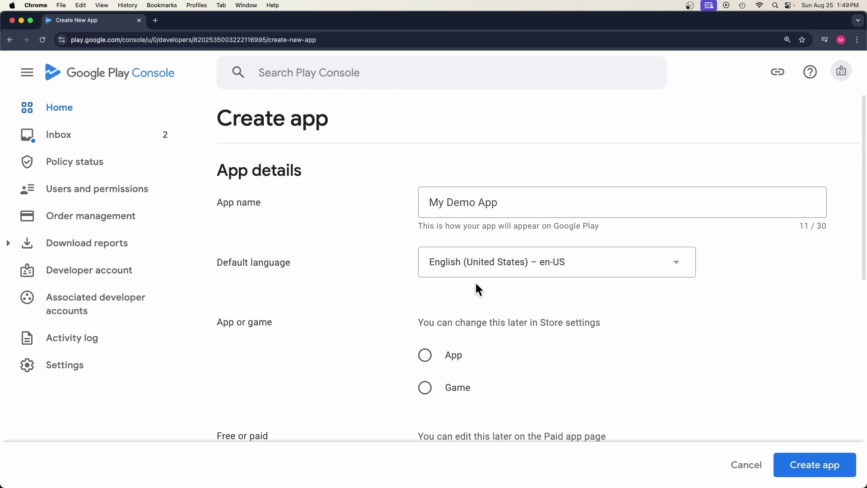
{"action": "left_click", "coordinate": [427, 361]}
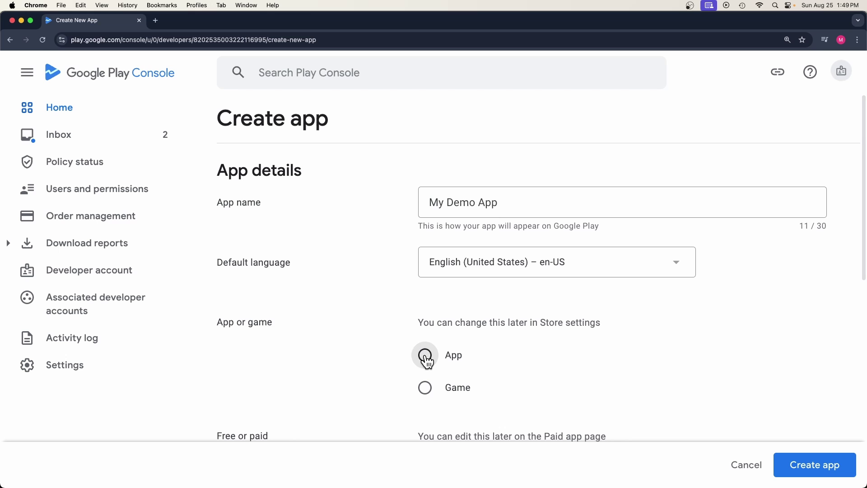
{"action": "scroll", "coordinate": [428, 361], "scroll_direction": "down", "scroll_amount": 3}
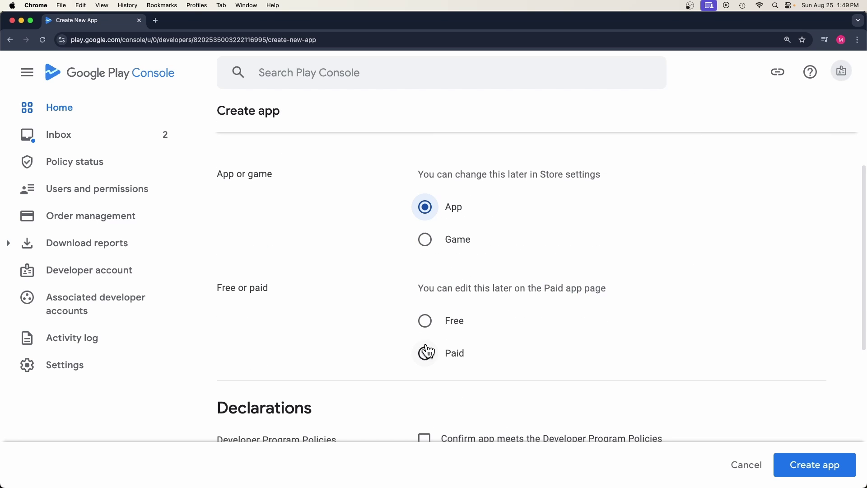
{"action": "left_click", "coordinate": [425, 321]}
{"action": "scroll", "coordinate": [429, 328], "scroll_direction": "down", "scroll_amount": 2}
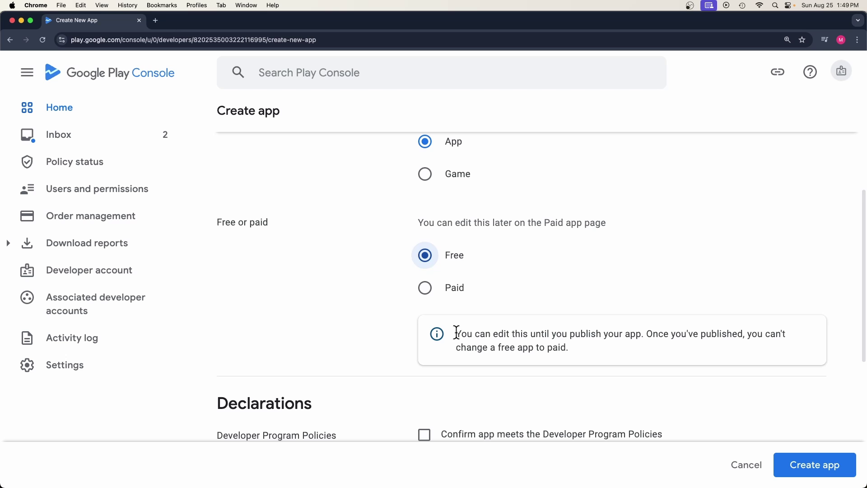
Step: Accept the Developer Program Policies and US export laws declarations and create the app
{"action": "left_click_drag", "start_coordinate": [475, 334], "coordinate": [640, 337]}
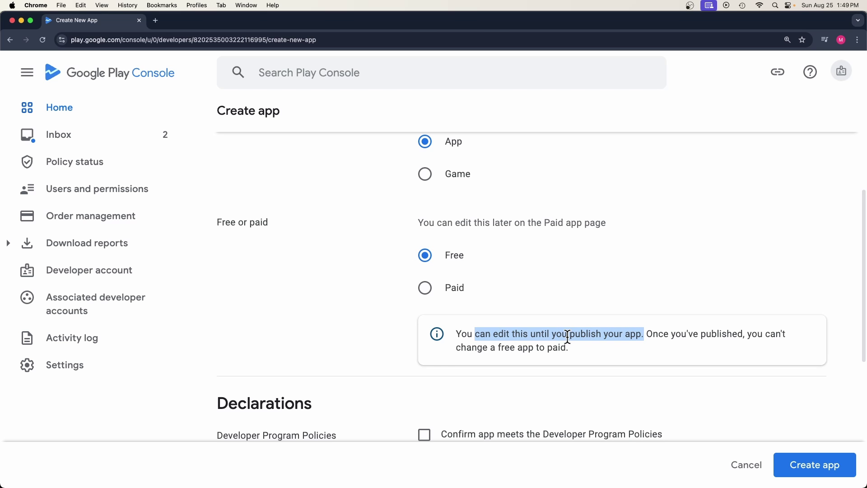
{"action": "scroll", "coordinate": [568, 336], "scroll_direction": "down", "scroll_amount": 4}
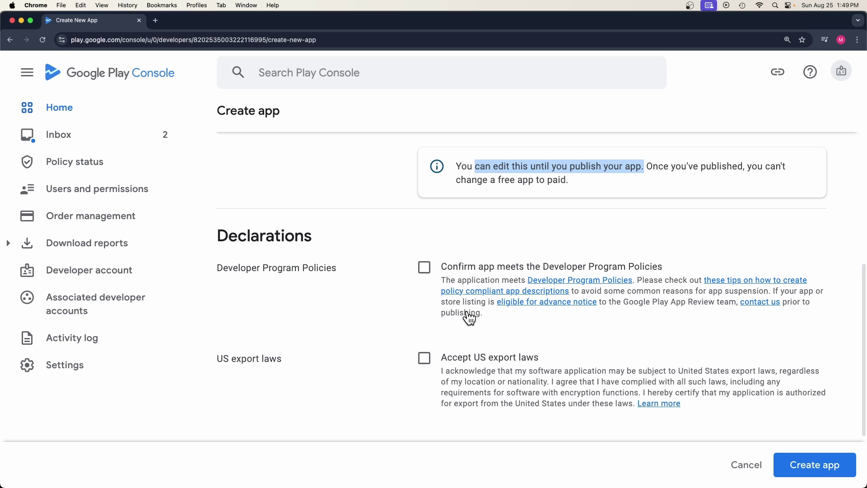
{"action": "left_click", "coordinate": [423, 273]}
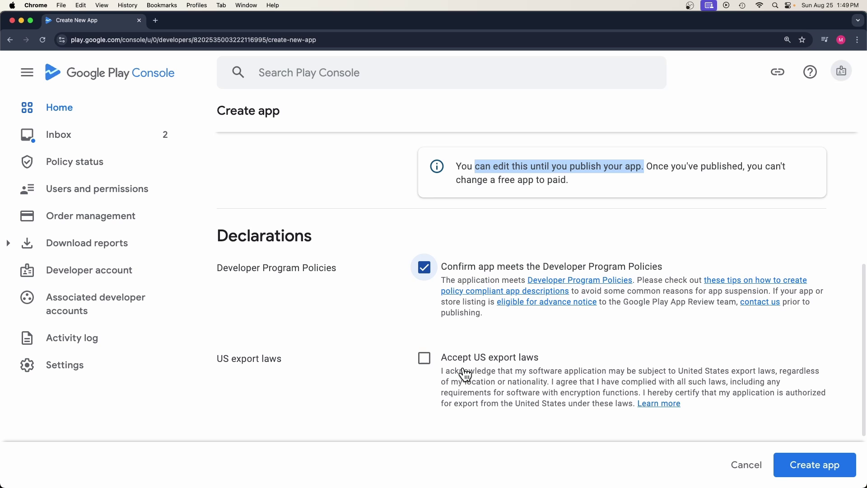
{"action": "left_click", "coordinate": [426, 361]}
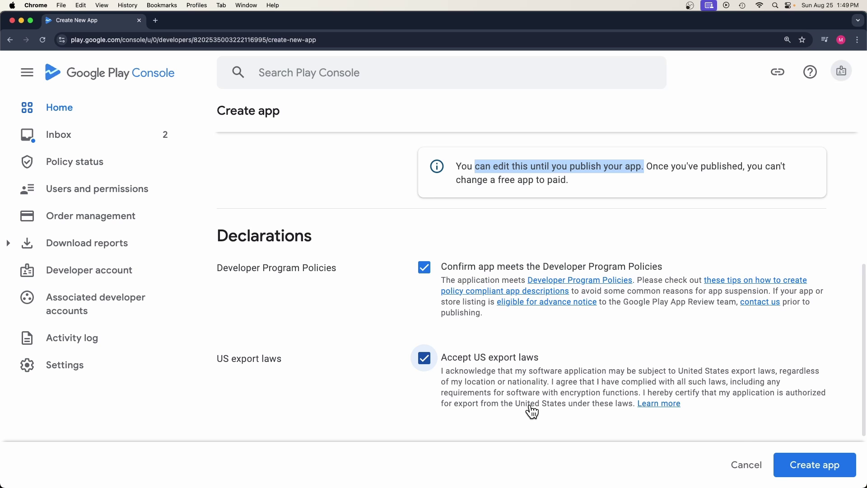
{"action": "left_click", "coordinate": [815, 467]}
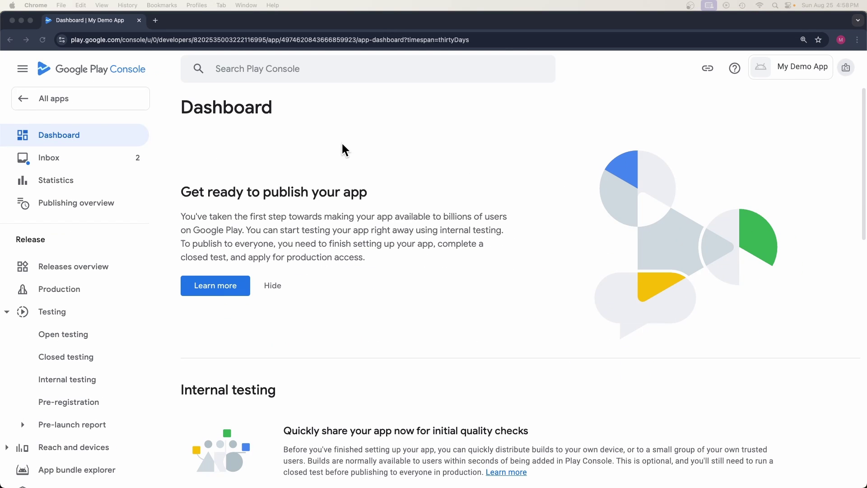
{"action": "double_click", "coordinate": [191, 107]}
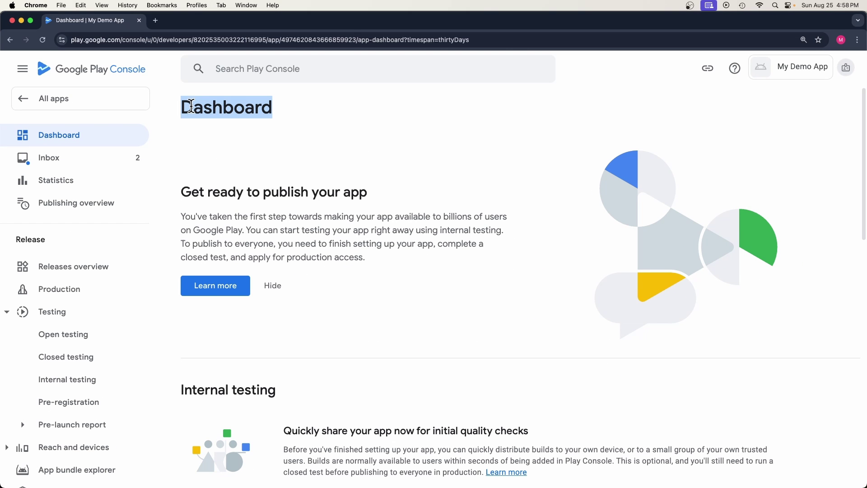
{"action": "scroll", "coordinate": [368, 339], "scroll_direction": "down", "scroll_amount": 5}
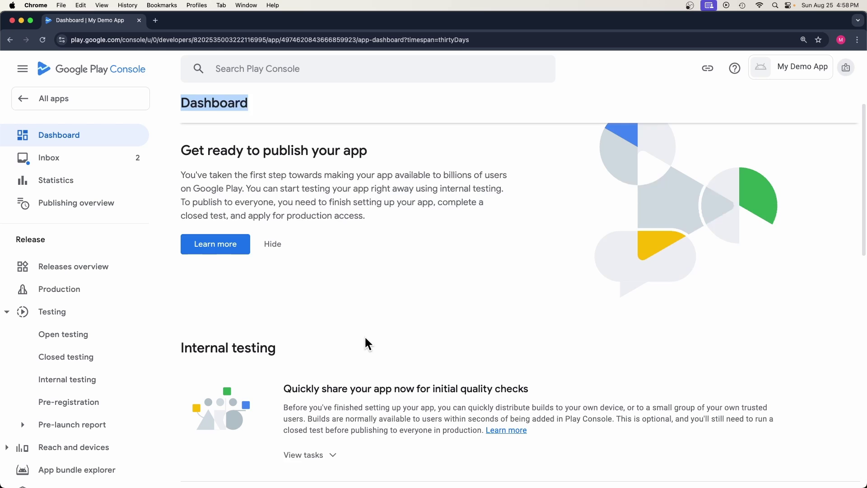
{"action": "scroll", "coordinate": [365, 335], "scroll_direction": "down", "scroll_amount": 5}
{"action": "scroll", "coordinate": [365, 335], "scroll_direction": "up", "scroll_amount": 2}
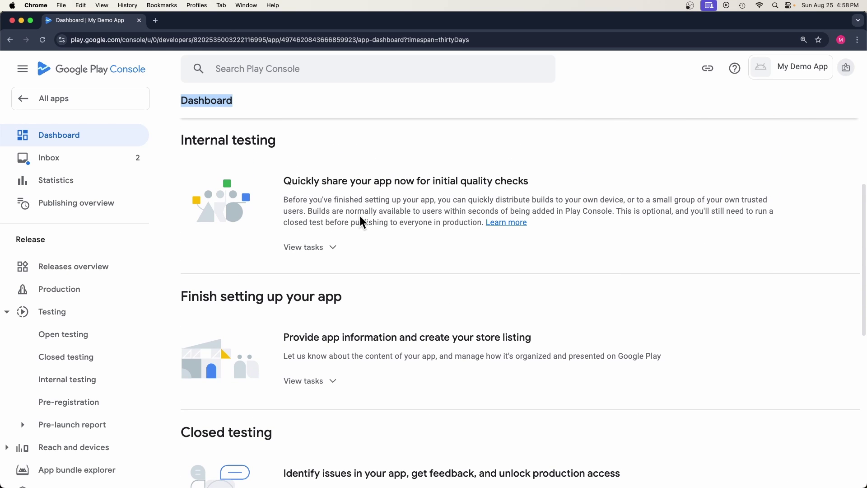
{"action": "left_click", "coordinate": [319, 247]}
{"action": "left_click", "coordinate": [322, 247]}
{"action": "left_click", "coordinate": [321, 380]}
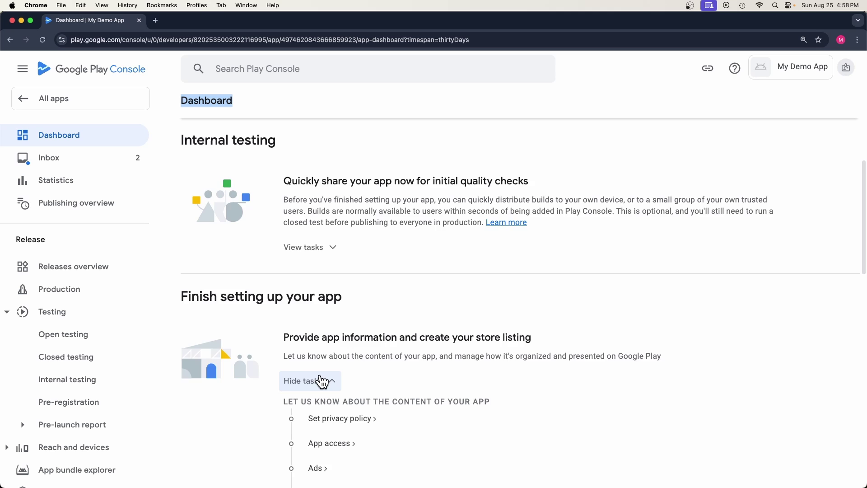
{"action": "scroll", "coordinate": [322, 382], "scroll_direction": "down", "scroll_amount": 4}
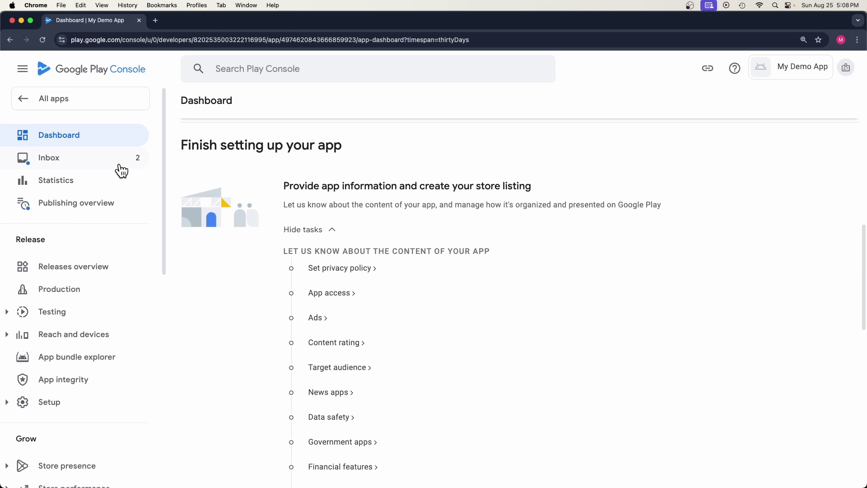
{"action": "scroll", "coordinate": [116, 200], "scroll_direction": "down", "scroll_amount": 2}
{"action": "scroll", "coordinate": [90, 226], "scroll_direction": "down", "scroll_amount": 7}
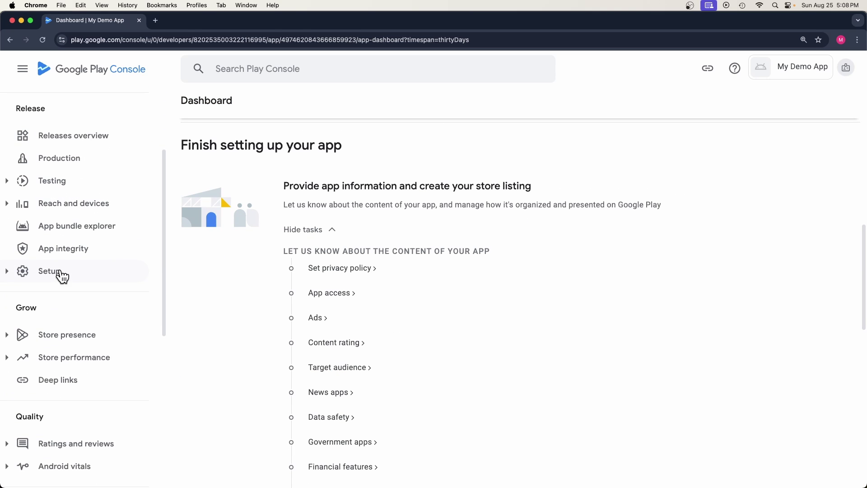
{"action": "scroll", "coordinate": [36, 307], "scroll_direction": "down", "scroll_amount": 3}
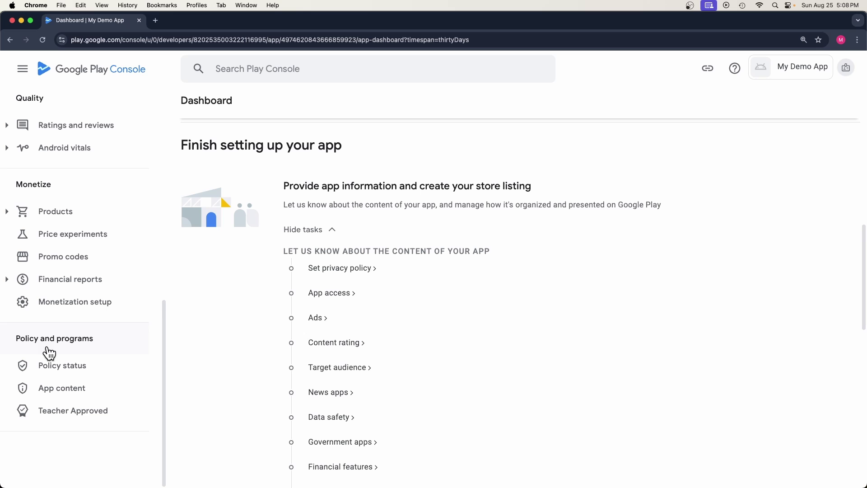
{"action": "scroll", "coordinate": [65, 271], "scroll_direction": "up", "scroll_amount": 10}
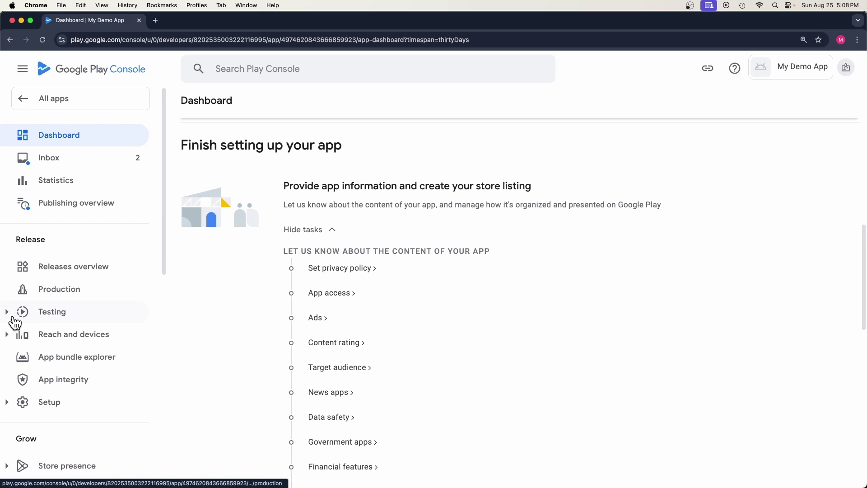
{"action": "left_click", "coordinate": [15, 320]}
{"action": "scroll", "coordinate": [54, 307], "scroll_direction": "down", "scroll_amount": 4}
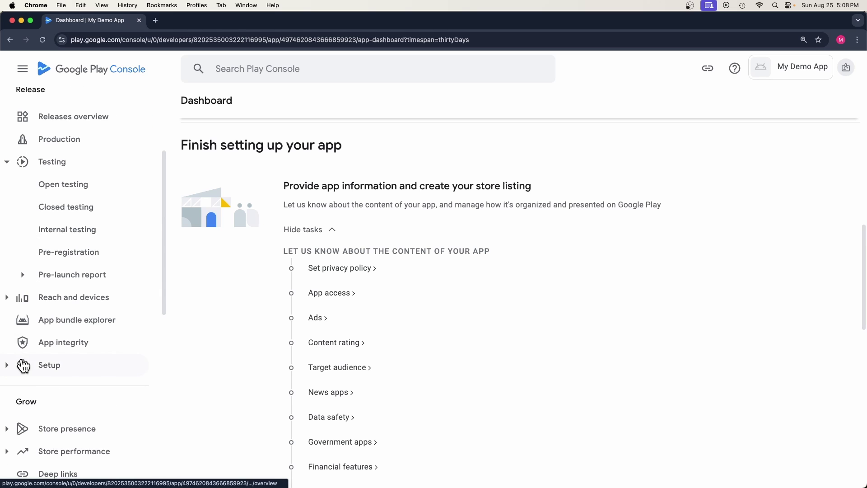
{"action": "scroll", "coordinate": [23, 365], "scroll_direction": "down", "scroll_amount": 2}
{"action": "left_click", "coordinate": [21, 378]}
{"action": "scroll", "coordinate": [86, 212], "scroll_direction": "up", "scroll_amount": 3}
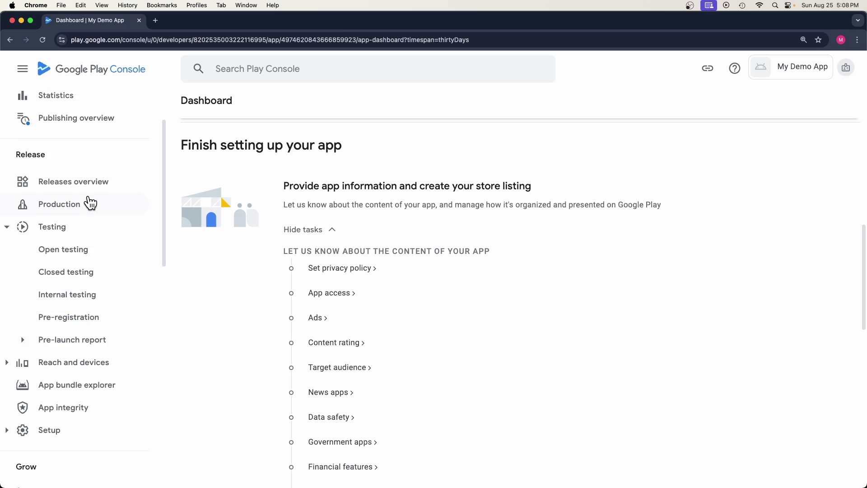
{"action": "scroll", "coordinate": [90, 203], "scroll_direction": "up", "scroll_amount": 2}
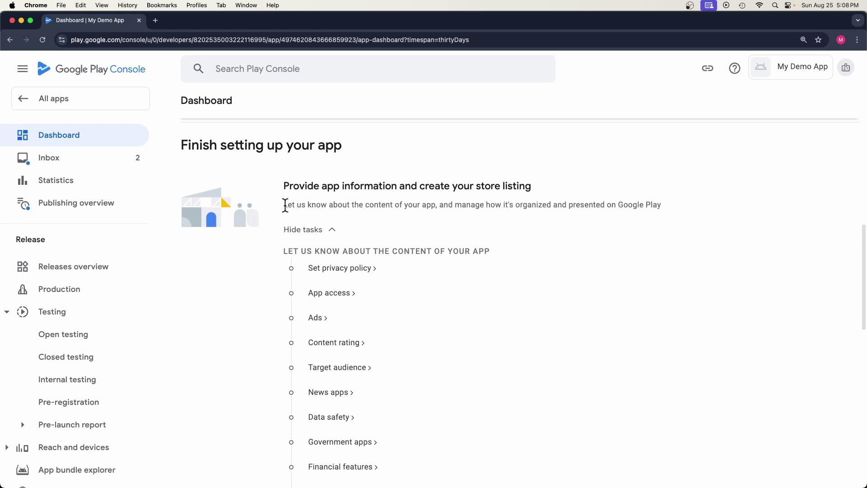
{"action": "scroll", "coordinate": [344, 191], "scroll_direction": "up", "scroll_amount": 10}
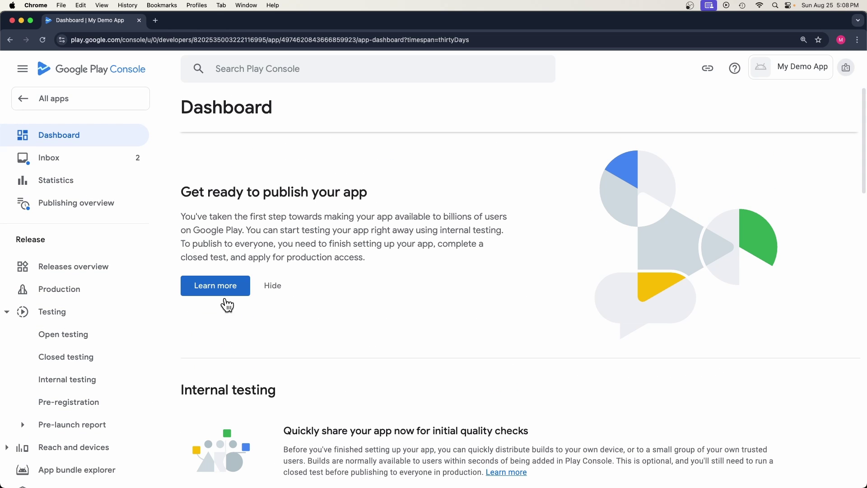
{"action": "scroll", "coordinate": [302, 386], "scroll_direction": "down", "scroll_amount": 5}
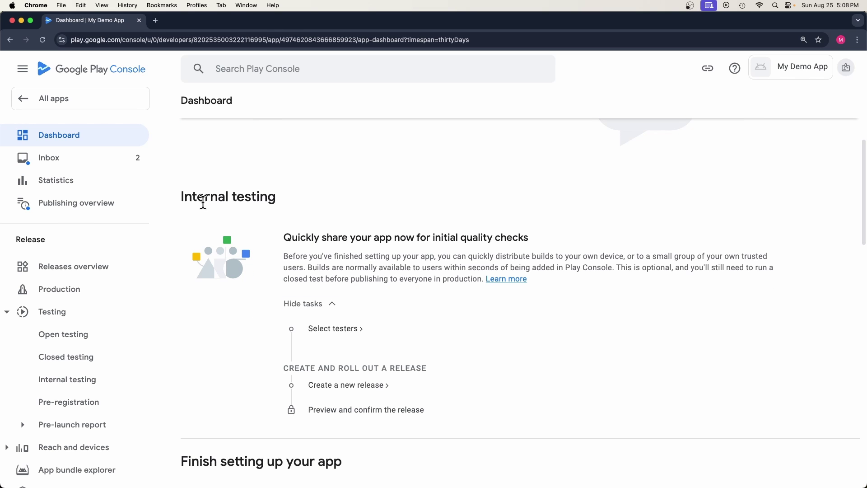
{"action": "left_click_drag", "start_coordinate": [203, 202], "coordinate": [292, 203]}
{"action": "scroll", "coordinate": [295, 290], "scroll_direction": "down", "scroll_amount": 5}
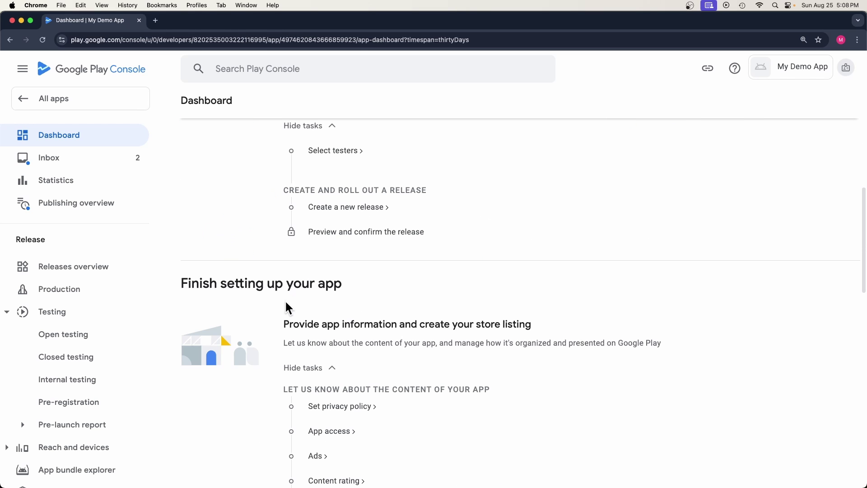
{"action": "left_click_drag", "start_coordinate": [188, 285], "coordinate": [362, 283]}
{"action": "scroll", "coordinate": [335, 307], "scroll_direction": "down", "scroll_amount": 2}
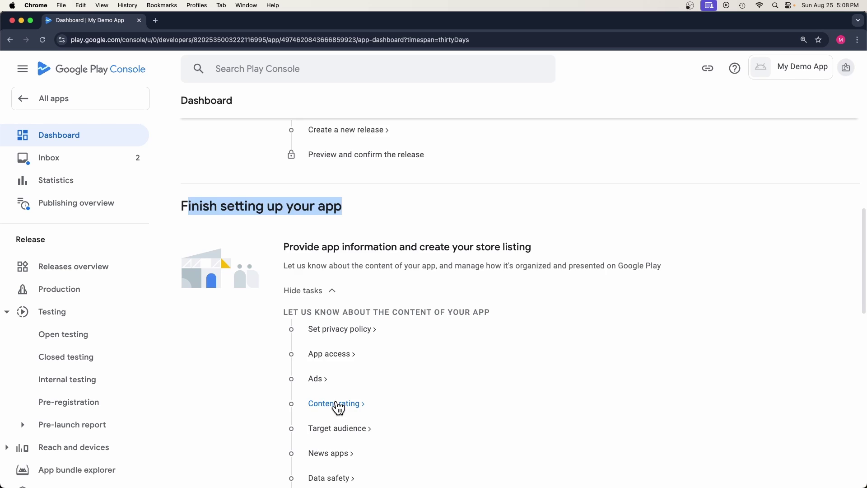
{"action": "scroll", "coordinate": [339, 355], "scroll_direction": "down", "scroll_amount": 10}
{"action": "left_click_drag", "start_coordinate": [199, 297], "coordinate": [308, 307]}
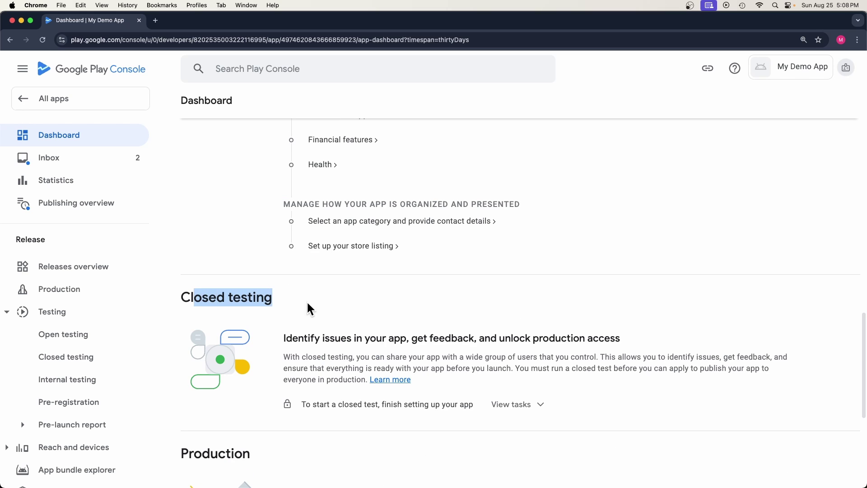
{"action": "scroll", "coordinate": [368, 335], "scroll_direction": "down", "scroll_amount": 4}
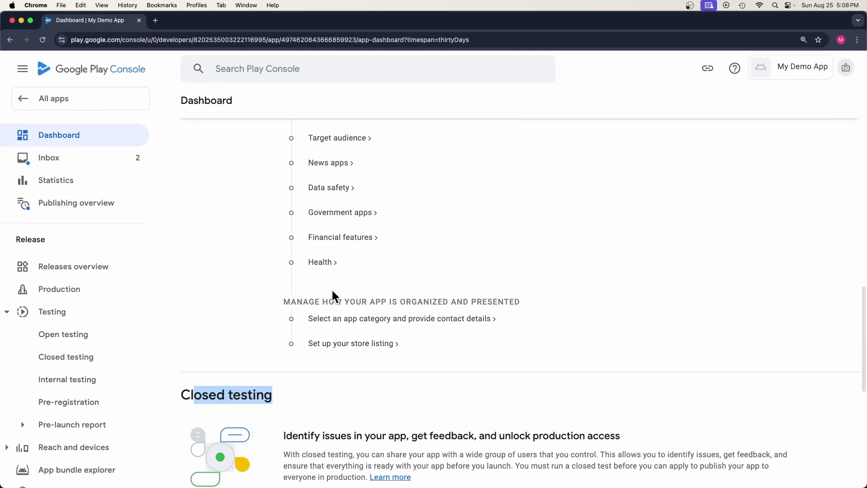
{"action": "scroll", "coordinate": [334, 296], "scroll_direction": "up", "scroll_amount": 20}
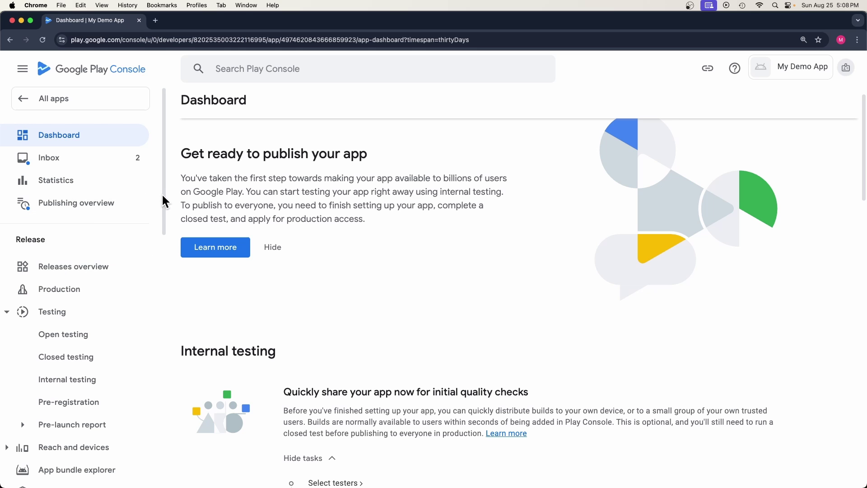
{"action": "left_click_drag", "start_coordinate": [164, 201], "coordinate": [166, 247]}
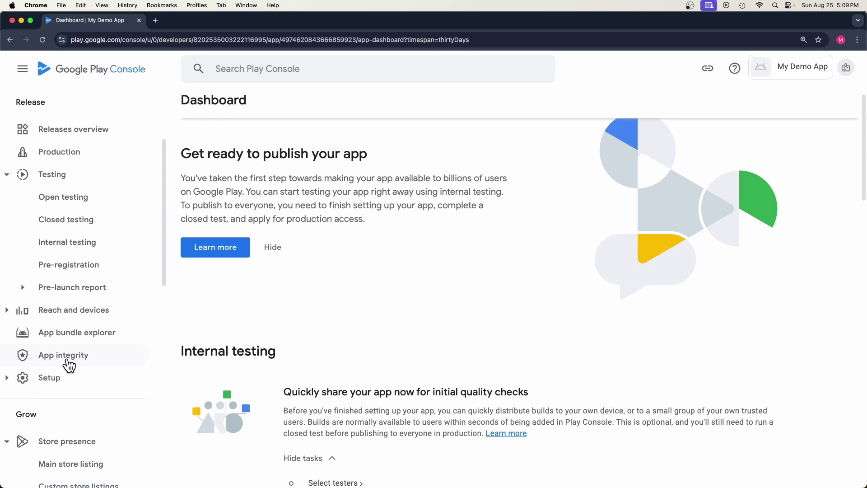
{"action": "scroll", "coordinate": [69, 366], "scroll_direction": "down", "scroll_amount": 9}
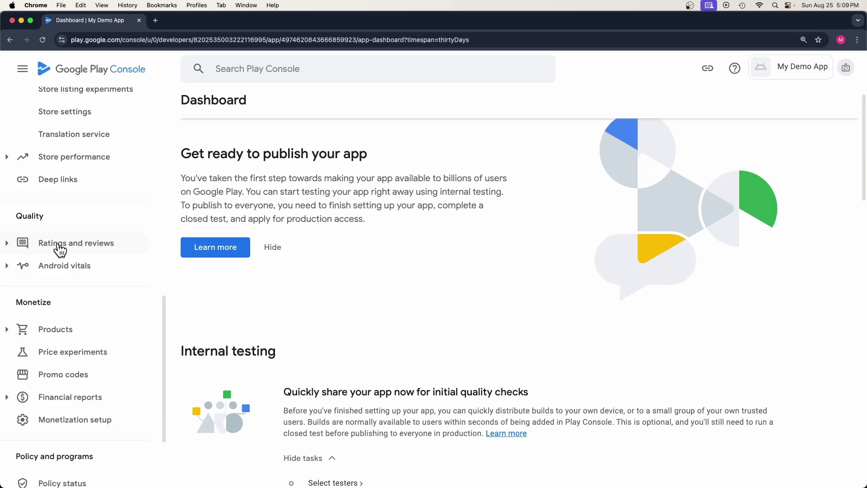
{"action": "scroll", "coordinate": [60, 250], "scroll_direction": "up", "scroll_amount": 12}
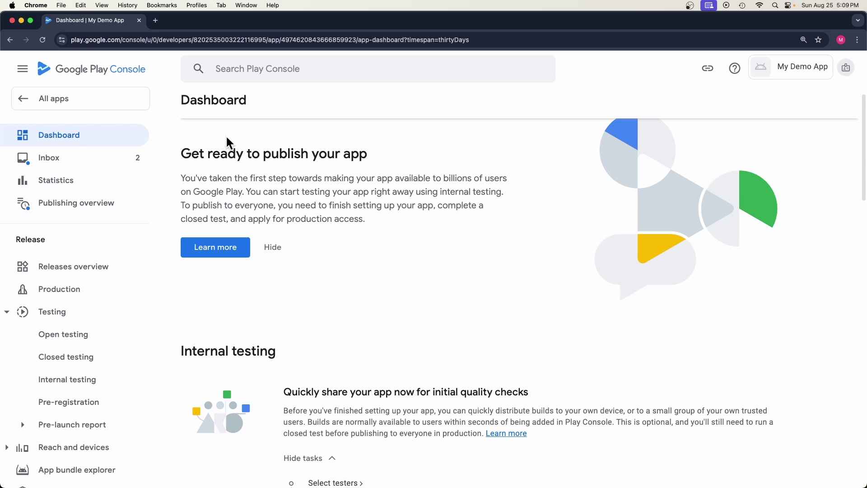
{"action": "scroll", "coordinate": [230, 144], "scroll_direction": "up", "scroll_amount": 2}
{"action": "scroll", "coordinate": [307, 263], "scroll_direction": "down", "scroll_amount": 10}
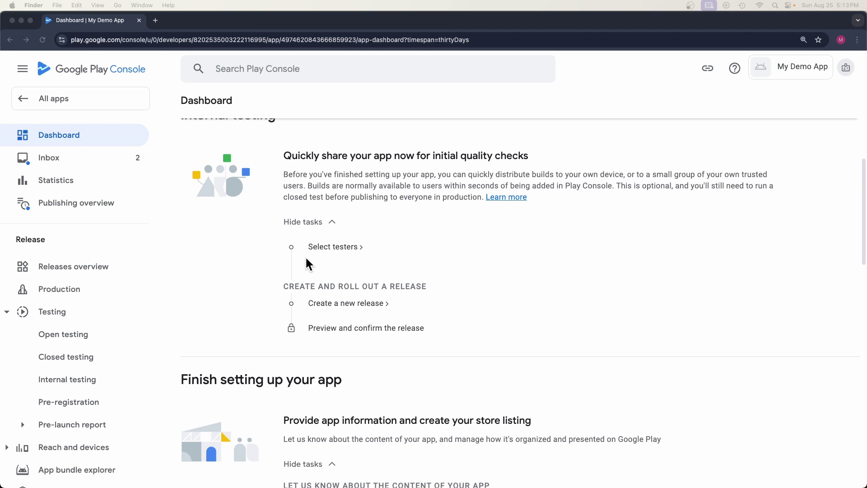
{"action": "scroll", "coordinate": [307, 263], "scroll_direction": "down", "scroll_amount": 2}
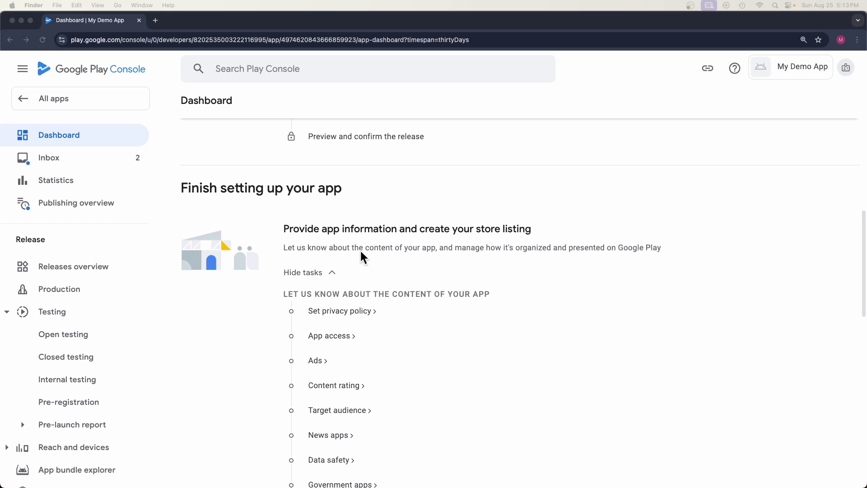
{"action": "left_click", "coordinate": [429, 298]}
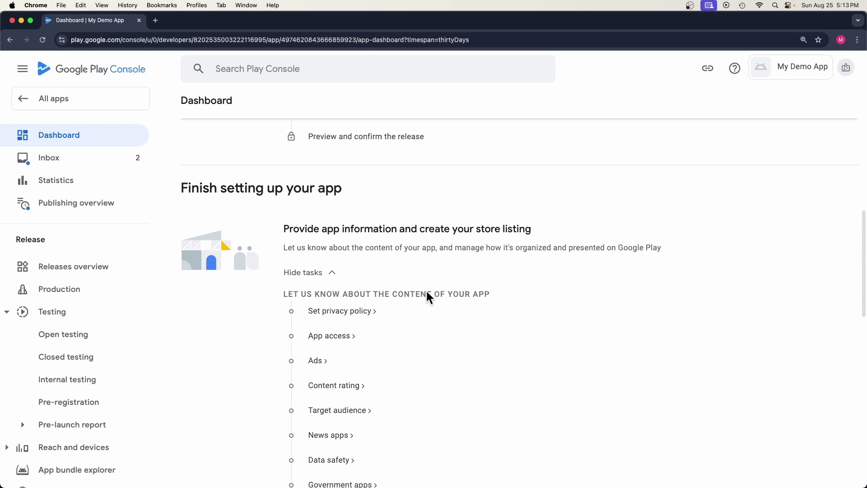
{"action": "left_click_drag", "start_coordinate": [386, 295], "coordinate": [501, 297]}
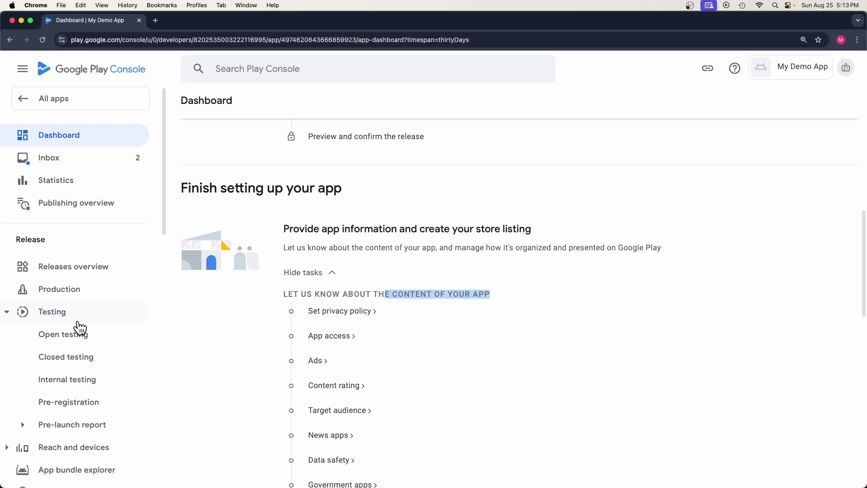
{"action": "scroll", "coordinate": [78, 334], "scroll_direction": "down", "scroll_amount": 10}
{"action": "scroll", "coordinate": [78, 338], "scroll_direction": "down", "scroll_amount": 10}
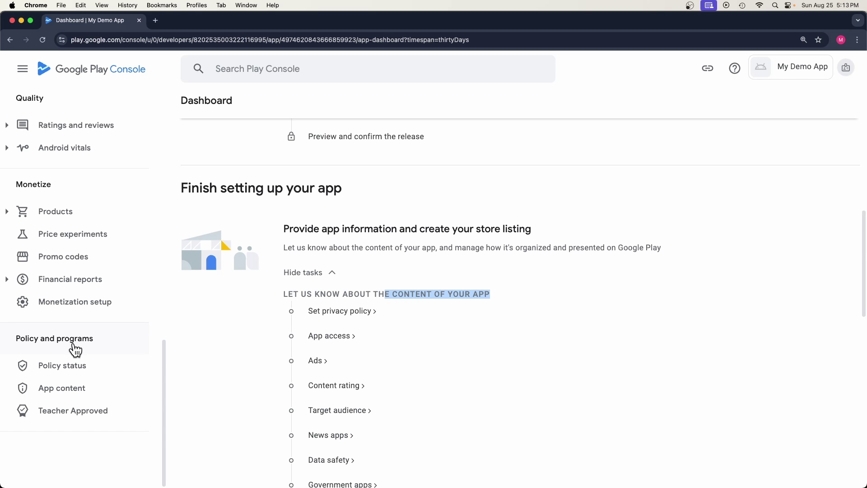
Step: Go to App content and start the Privacy policy declaration
{"action": "left_click", "coordinate": [60, 394]}
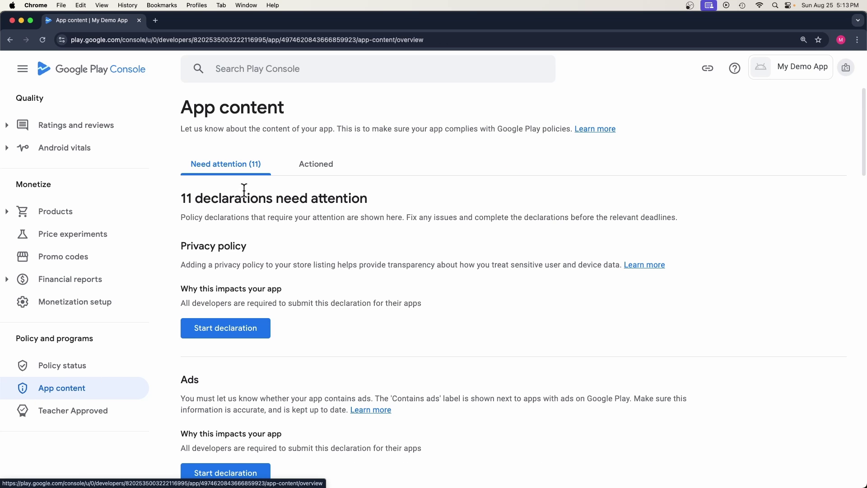
{"action": "scroll", "coordinate": [213, 360], "scroll_direction": "down", "scroll_amount": 3}
{"action": "scroll", "coordinate": [222, 365], "scroll_direction": "up", "scroll_amount": 3}
{"action": "scroll", "coordinate": [220, 346], "scroll_direction": "down", "scroll_amount": 5}
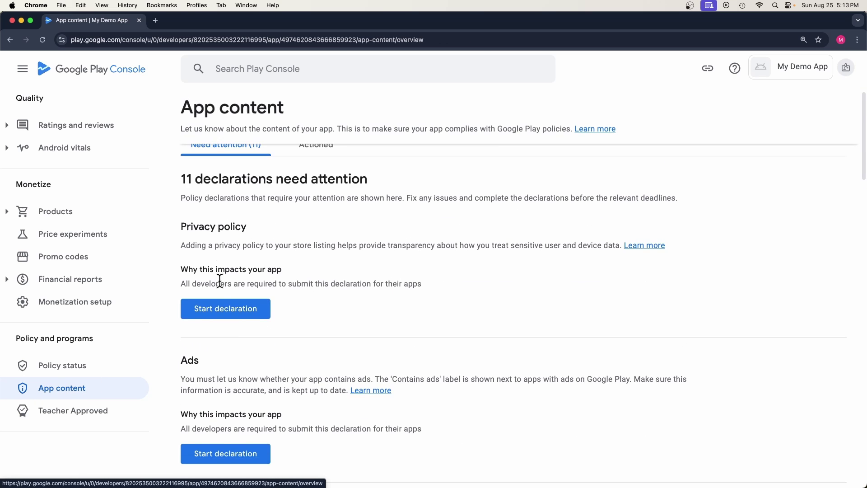
{"action": "scroll", "coordinate": [221, 304], "scroll_direction": "down", "scroll_amount": 15}
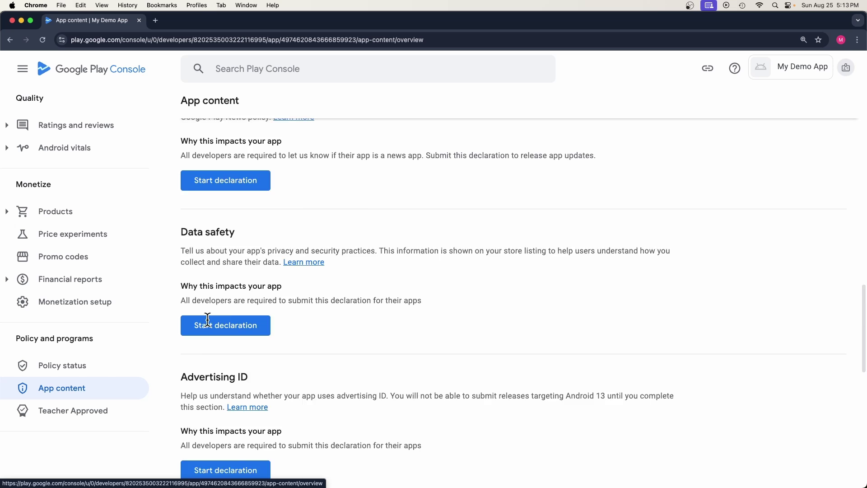
{"action": "scroll", "coordinate": [222, 327], "scroll_direction": "down", "scroll_amount": 5}
{"action": "scroll", "coordinate": [235, 329], "scroll_direction": "up", "scroll_amount": 20}
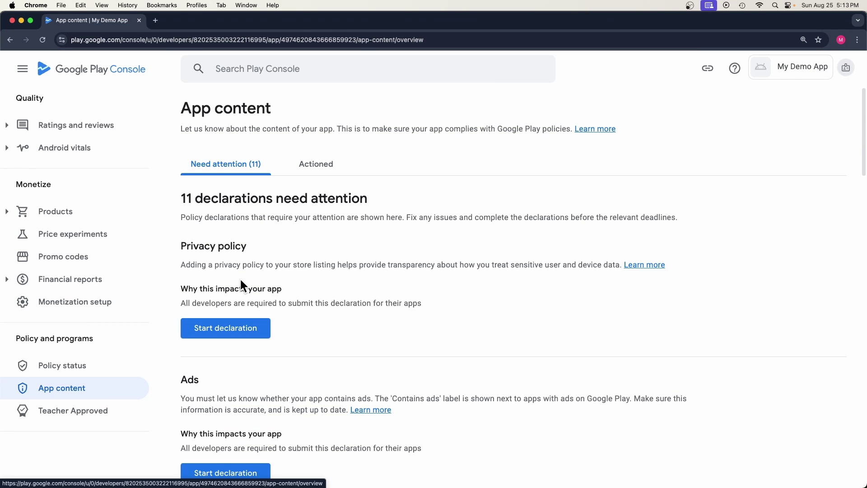
{"action": "left_click_drag", "start_coordinate": [246, 246], "coordinate": [182, 242]}
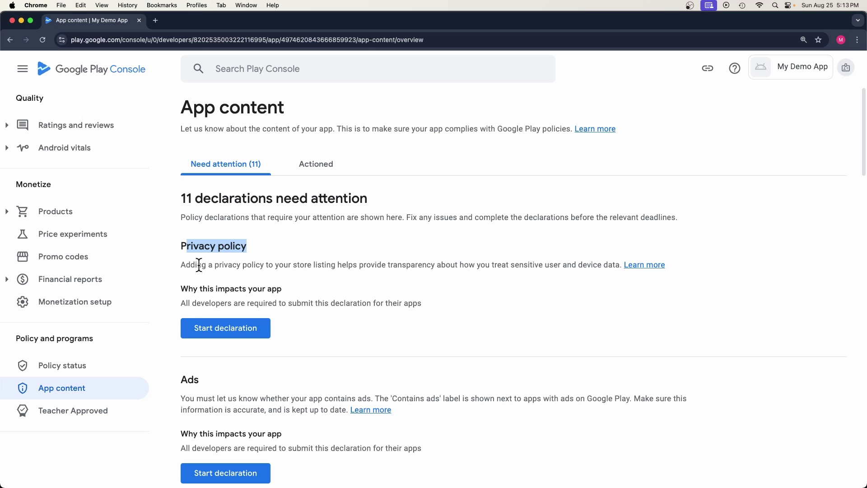
{"action": "left_click", "coordinate": [217, 336]}
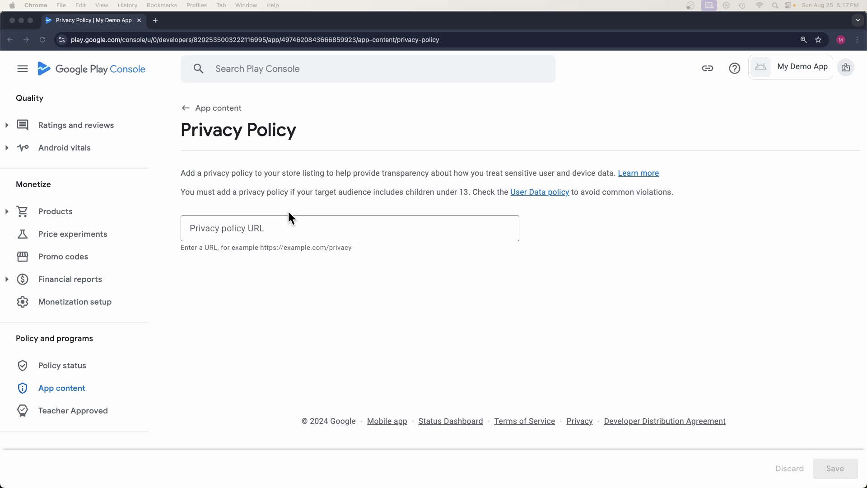
{"action": "left_click", "coordinate": [351, 198]}
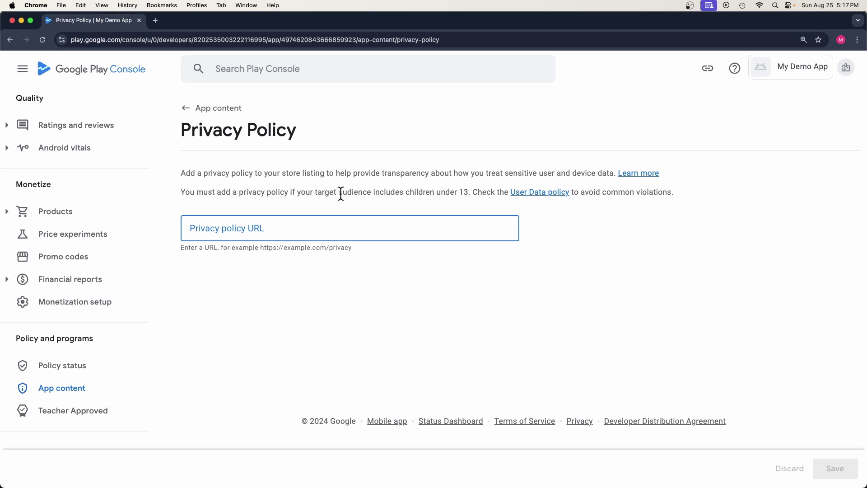
{"action": "left_click_drag", "start_coordinate": [339, 192], "coordinate": [457, 192]}
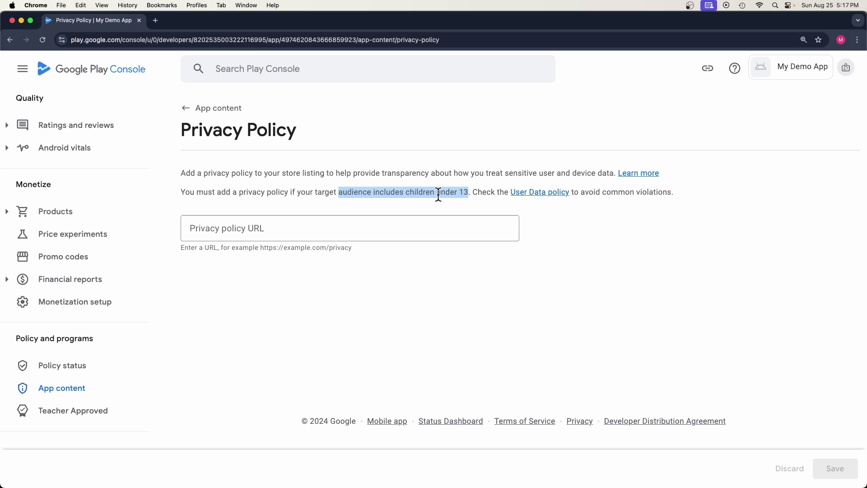
{"action": "left_click", "coordinate": [271, 227]}
{"action": "right_click", "coordinate": [254, 228]}
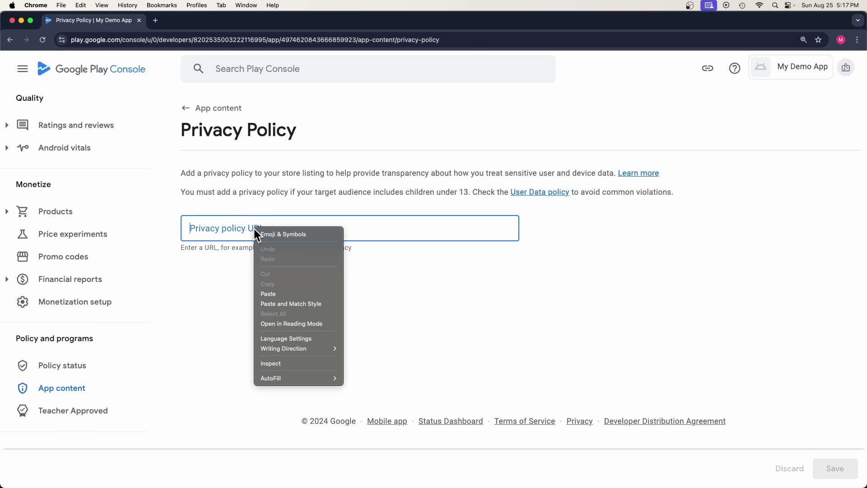
{"action": "left_click", "coordinate": [272, 291]}
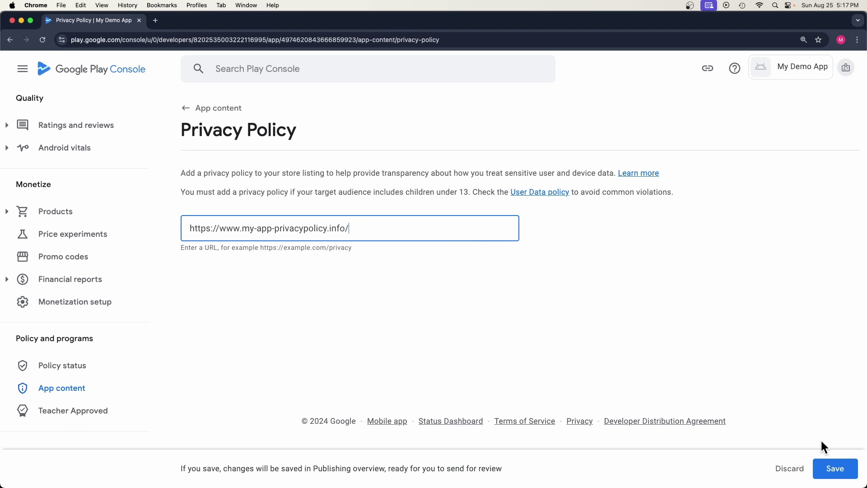
{"action": "left_click", "coordinate": [829, 473]}
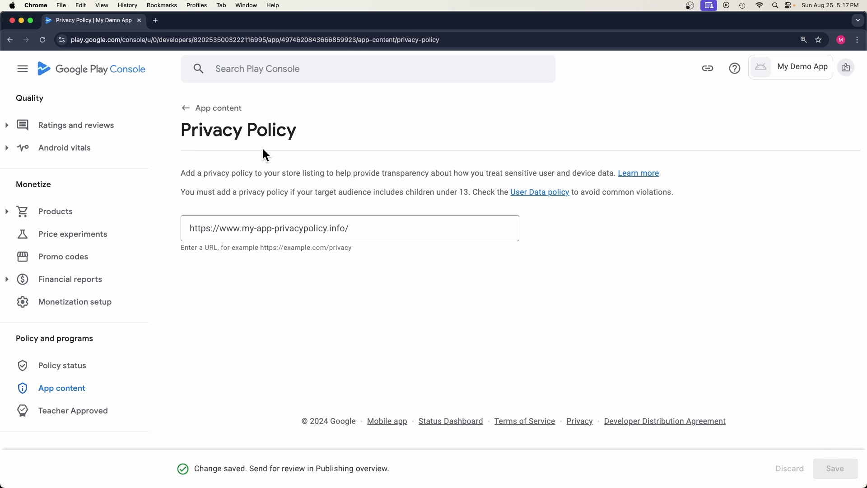
{"action": "left_click", "coordinate": [186, 108]}
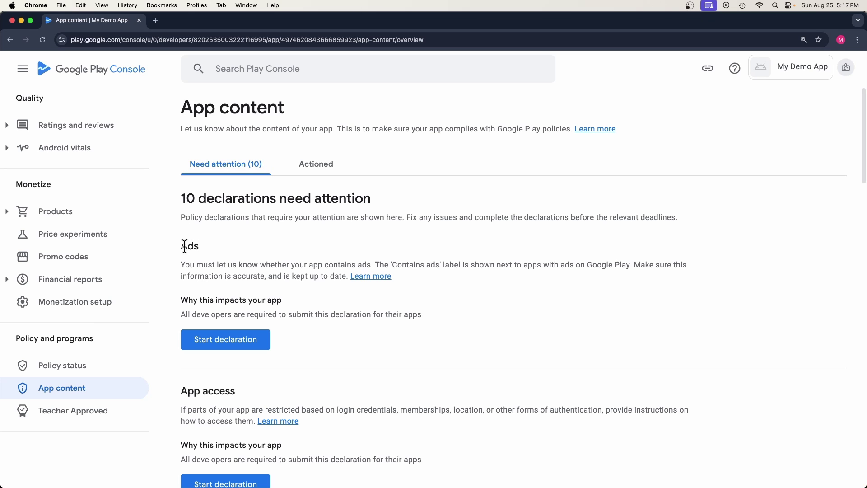
Step: Answer 'Yes, my app contains ads' in the Ads declaration, save, and return to App content
{"action": "left_click", "coordinate": [226, 340]}
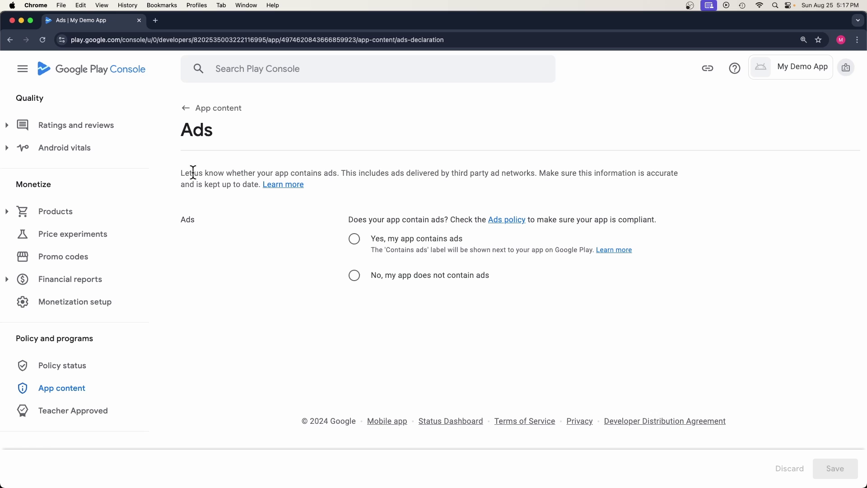
{"action": "left_click_drag", "start_coordinate": [336, 177], "coordinate": [181, 174]}
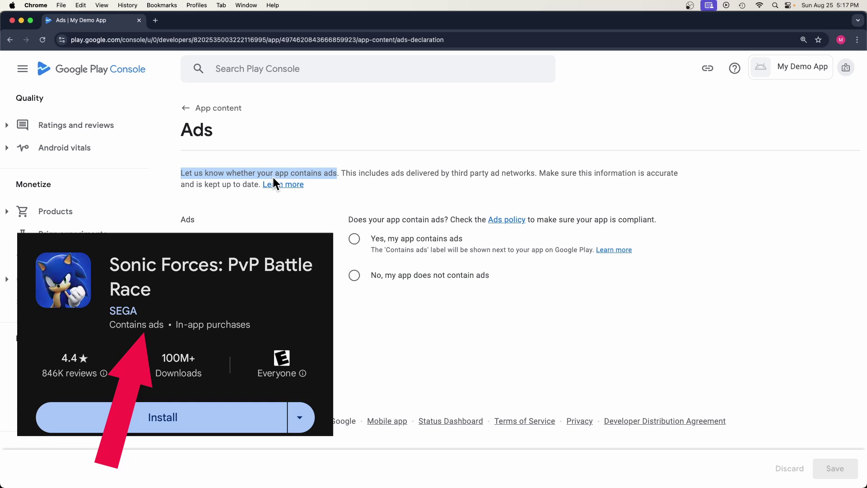
{"action": "left_click", "coordinate": [378, 238]}
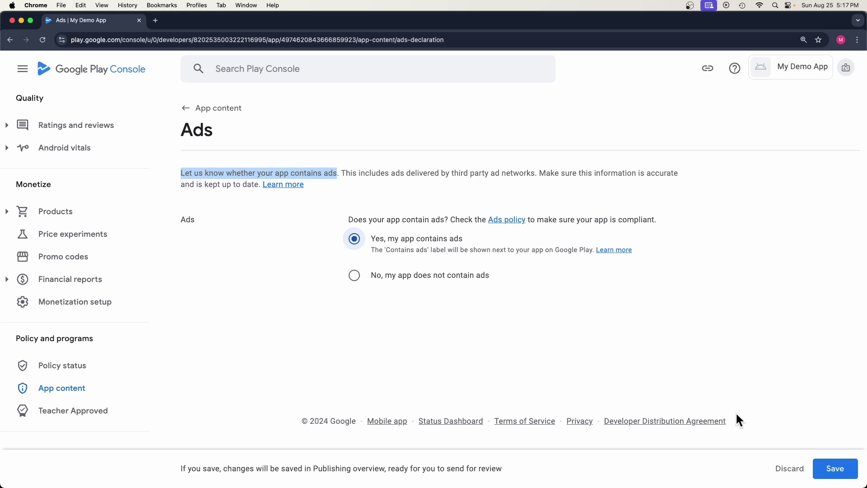
{"action": "left_click", "coordinate": [834, 469]}
{"action": "left_click", "coordinate": [210, 116]}
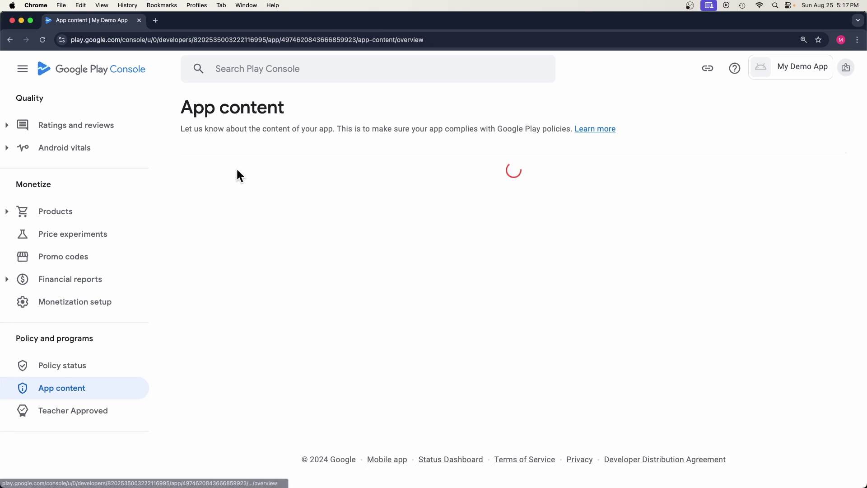
Step: Start the App access declaration, try the restricted-access option, then close its instructions form unused
{"action": "left_click_drag", "start_coordinate": [182, 246], "coordinate": [249, 253]}
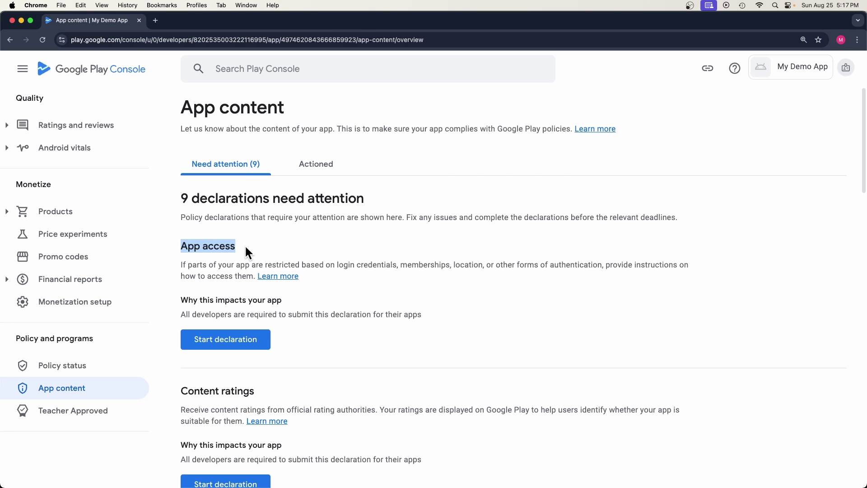
{"action": "left_click", "coordinate": [225, 343]}
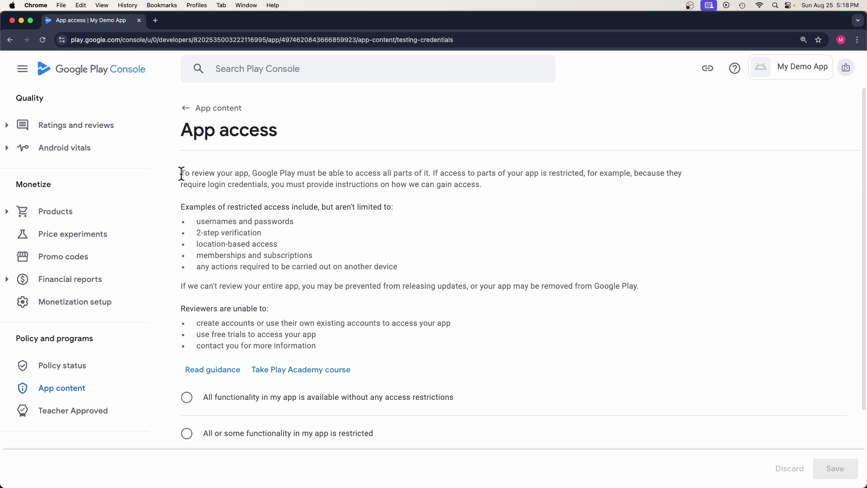
{"action": "left_click_drag", "start_coordinate": [181, 173], "coordinate": [426, 174]}
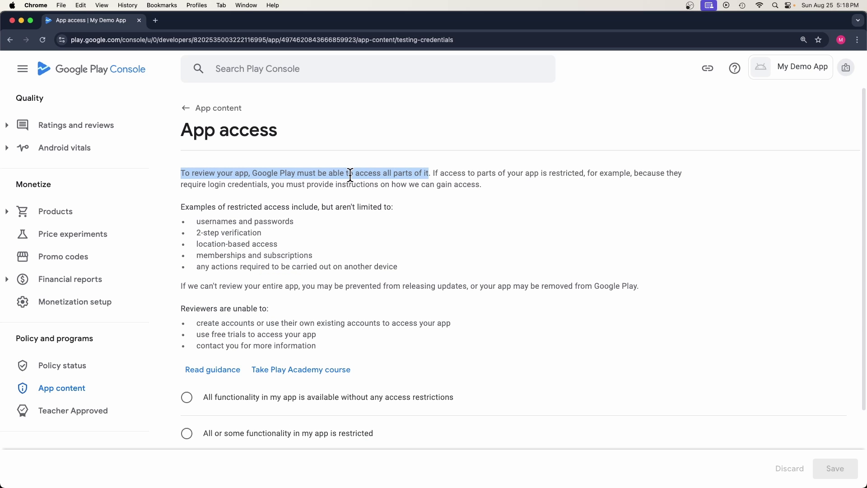
{"action": "left_click_drag", "start_coordinate": [193, 221], "coordinate": [393, 267]}
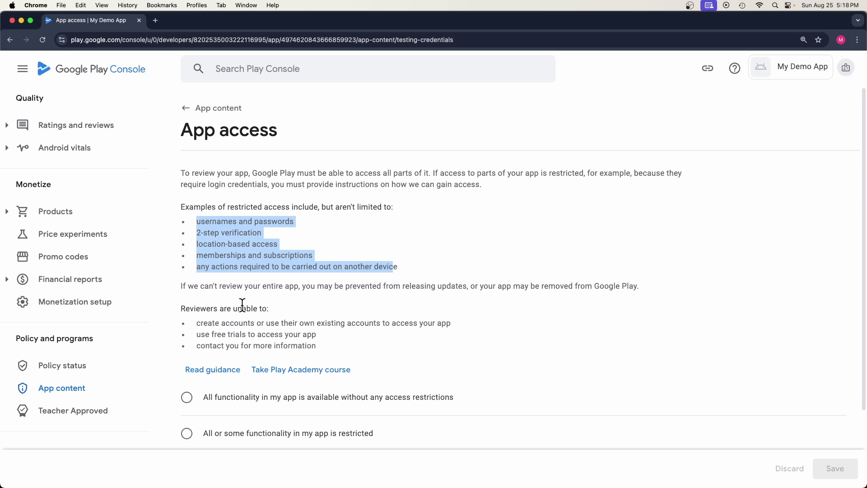
{"action": "scroll", "coordinate": [226, 321], "scroll_direction": "down", "scroll_amount": 3}
{"action": "left_click", "coordinate": [215, 342]}
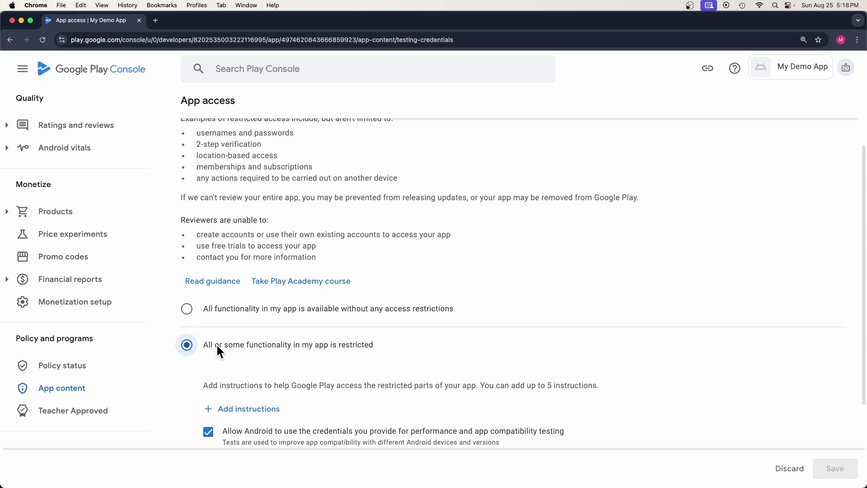
{"action": "scroll", "coordinate": [233, 375], "scroll_direction": "down", "scroll_amount": 2}
{"action": "left_click", "coordinate": [235, 362]}
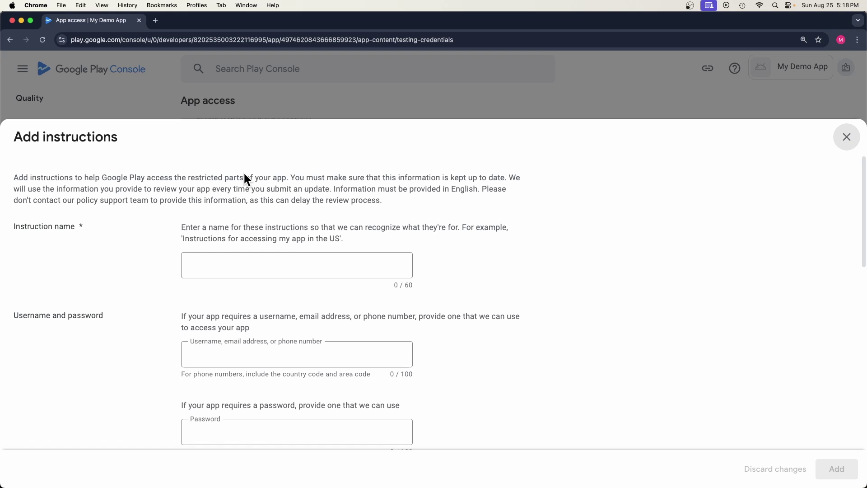
{"action": "scroll", "coordinate": [244, 343], "scroll_direction": "down", "scroll_amount": 5}
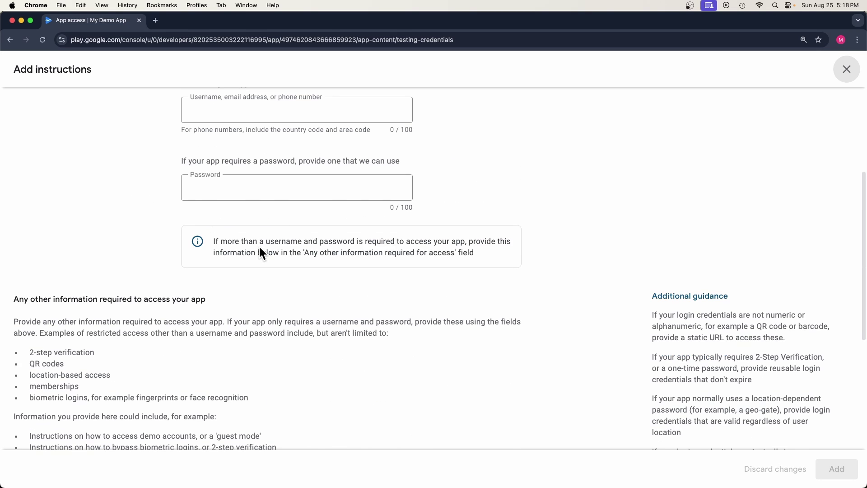
{"action": "scroll", "coordinate": [258, 250], "scroll_direction": "up", "scroll_amount": 5}
{"action": "left_click", "coordinate": [844, 136]}
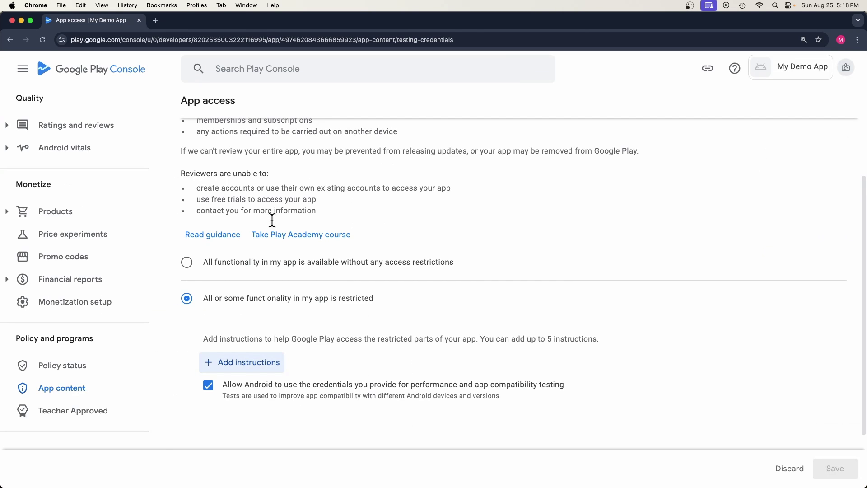
Step: Declare all functionality available without access restrictions, save, and return to App content
{"action": "left_click", "coordinate": [187, 263]}
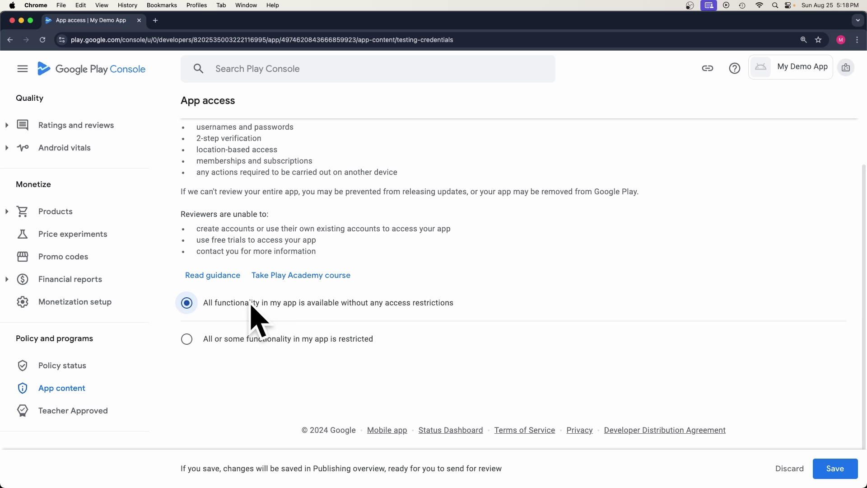
{"action": "left_click", "coordinate": [833, 468]}
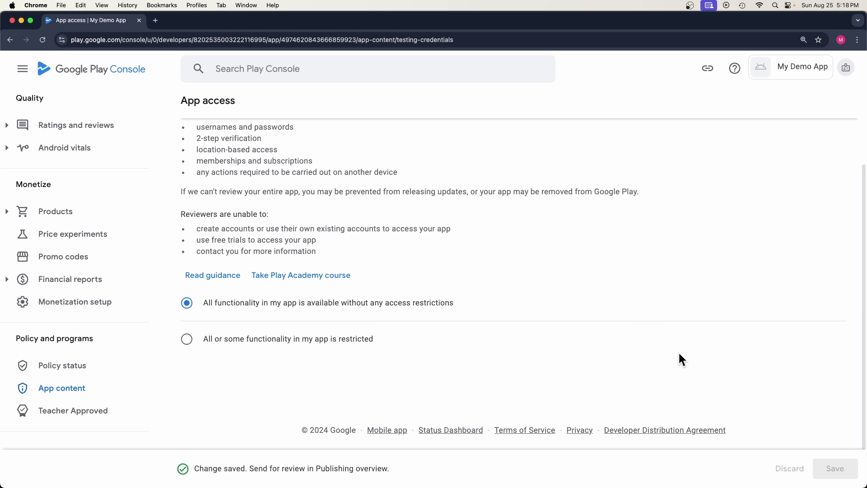
{"action": "scroll", "coordinate": [371, 246], "scroll_direction": "up", "scroll_amount": 5}
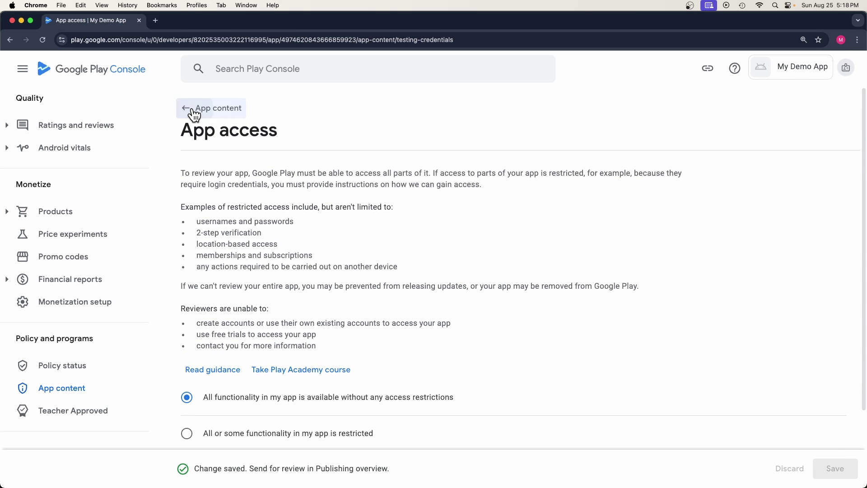
{"action": "left_click", "coordinate": [192, 108]}
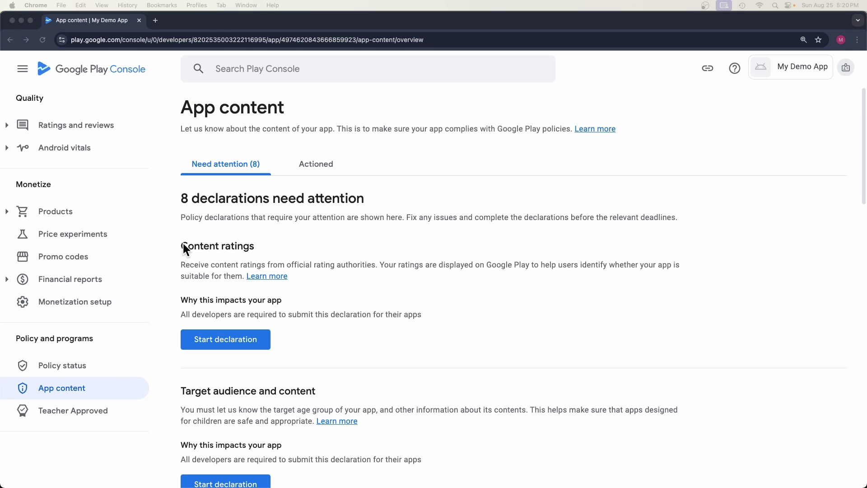
Step: Start the Content ratings questionnaire with the contact email address and the All Other App Types category
{"action": "left_click", "coordinate": [183, 244]}
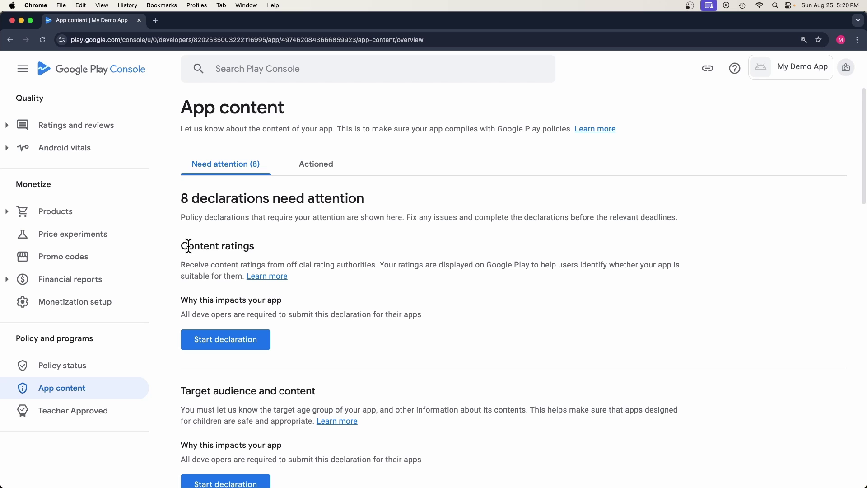
{"action": "left_click_drag", "start_coordinate": [182, 243], "coordinate": [262, 246]}
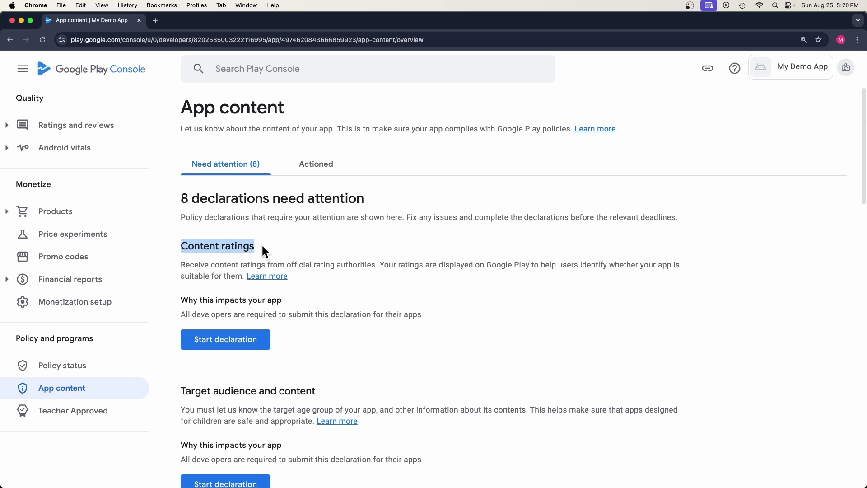
{"action": "left_click", "coordinate": [231, 347]}
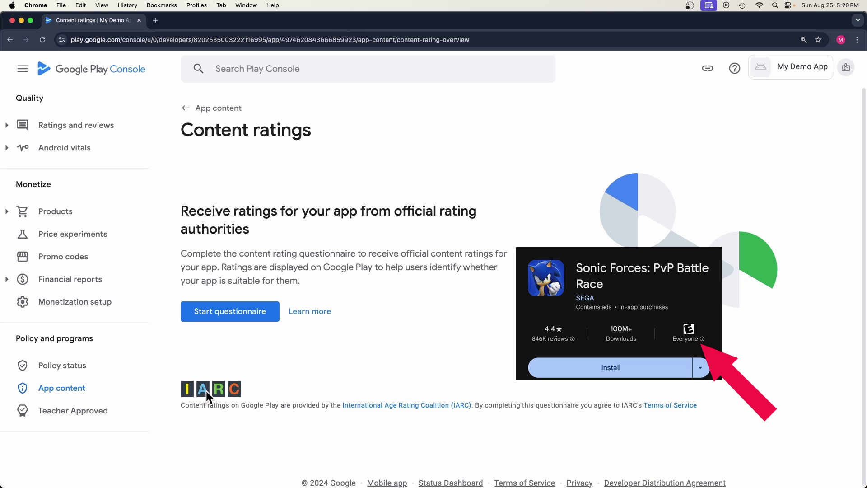
{"action": "left_click", "coordinate": [217, 312]}
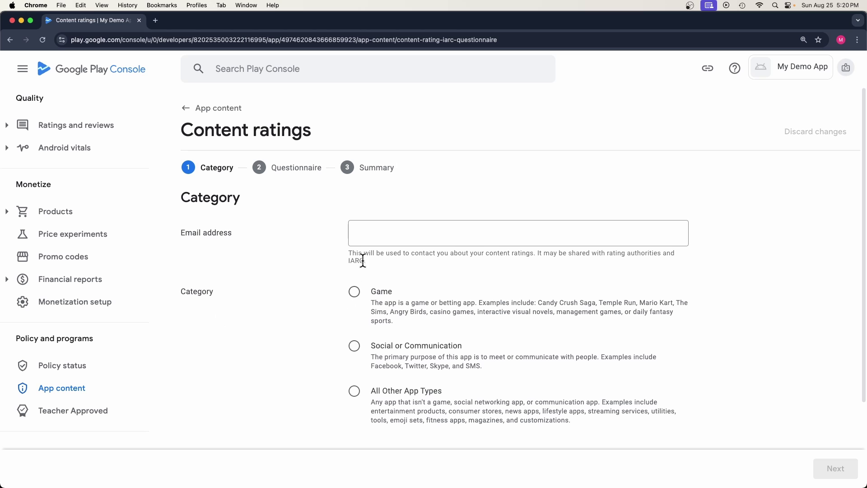
{"action": "left_click", "coordinate": [364, 234]}
{"action": "right_click", "coordinate": [366, 234]}
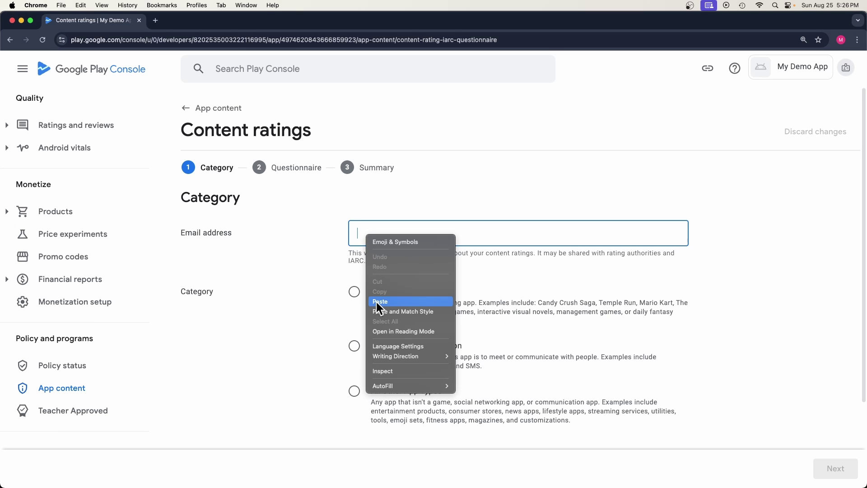
{"action": "left_click", "coordinate": [379, 302]}
{"action": "double_click", "coordinate": [192, 292]}
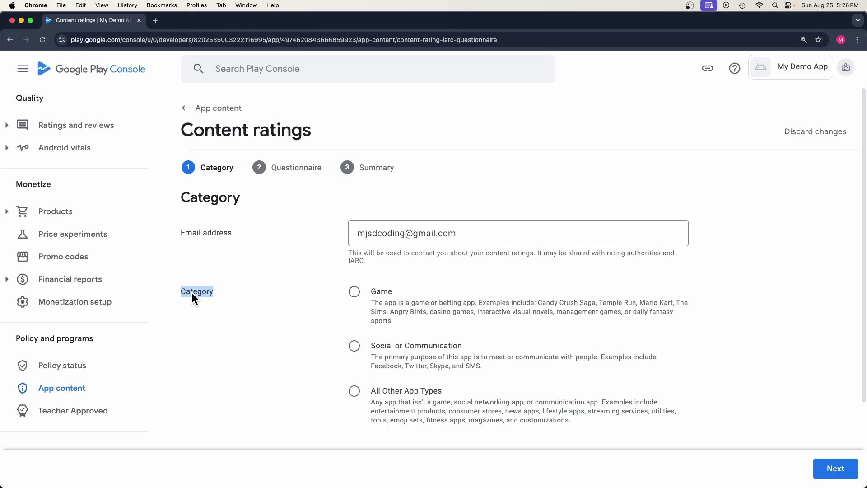
{"action": "left_click", "coordinate": [374, 391]}
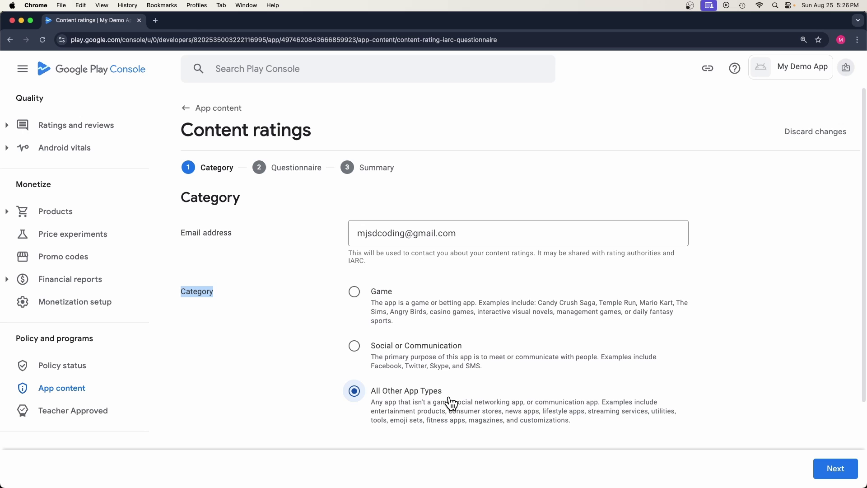
{"action": "left_click", "coordinate": [839, 468]}
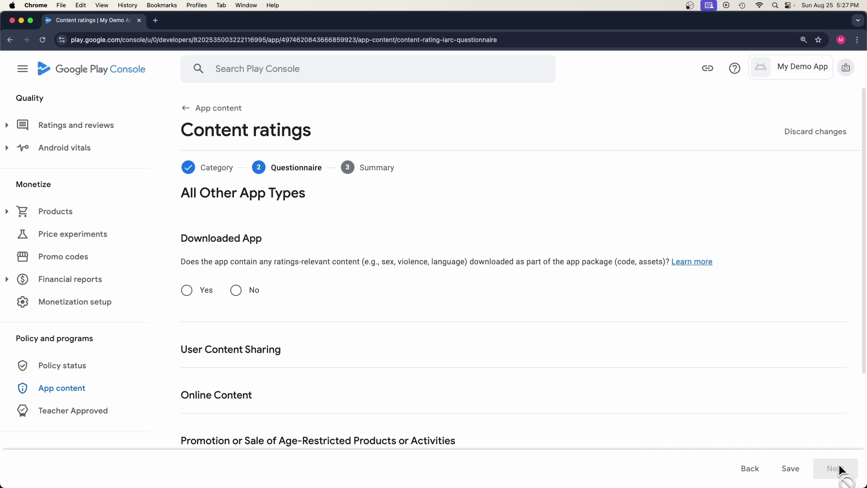
Step: Answer No to all nine content questions, save, and continue to the ratings summary
{"action": "scroll", "coordinate": [276, 294], "scroll_direction": "down", "scroll_amount": 4}
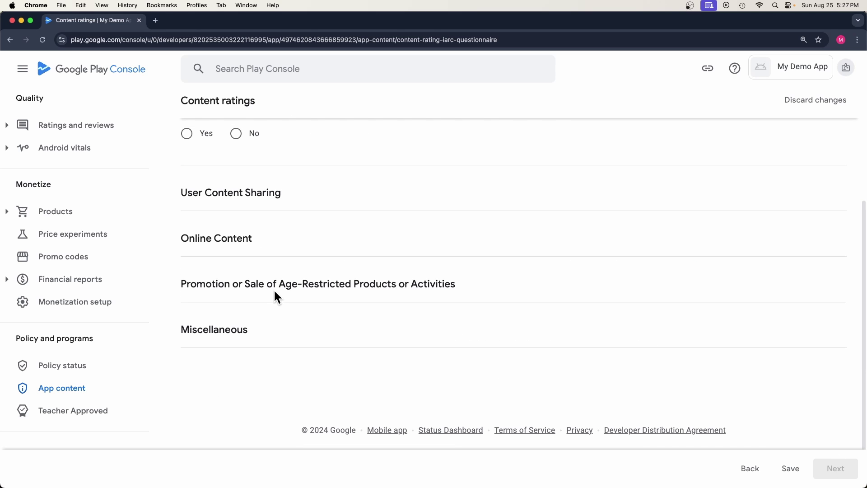
{"action": "left_click", "coordinate": [236, 202]}
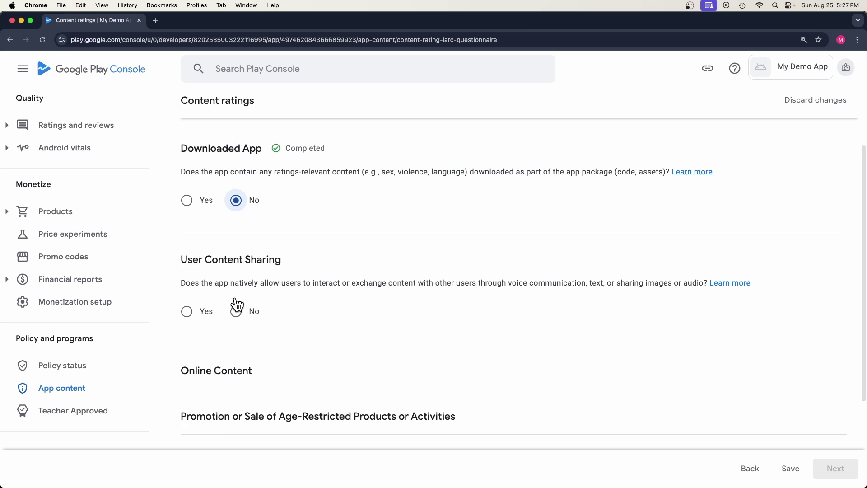
{"action": "left_click", "coordinate": [236, 307]}
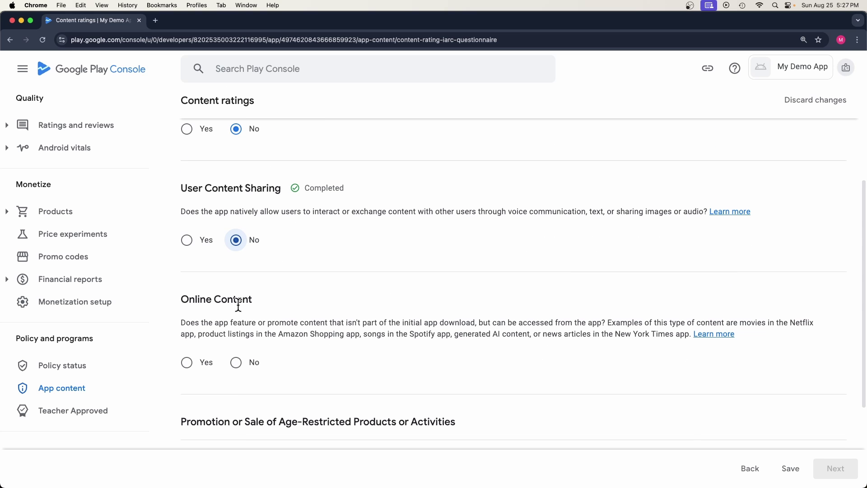
{"action": "left_click", "coordinate": [236, 361]}
{"action": "left_click", "coordinate": [237, 349]}
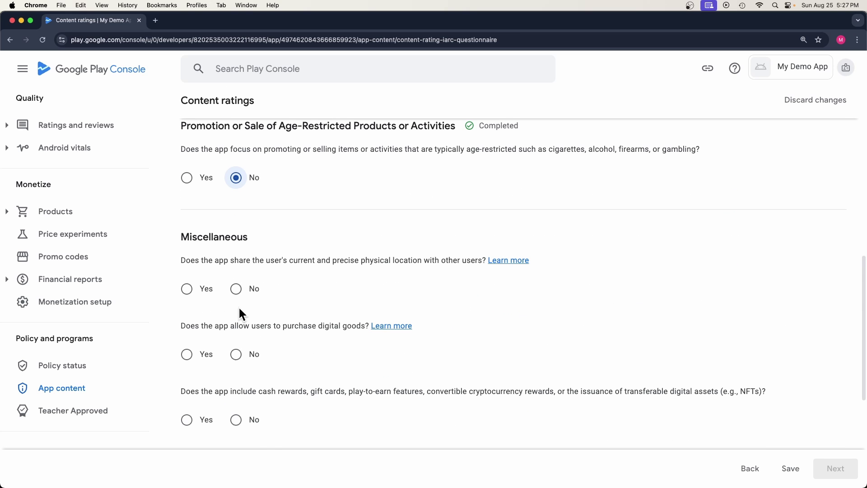
{"action": "left_click", "coordinate": [236, 286]}
{"action": "left_click", "coordinate": [236, 354]}
{"action": "left_click", "coordinate": [235, 245]}
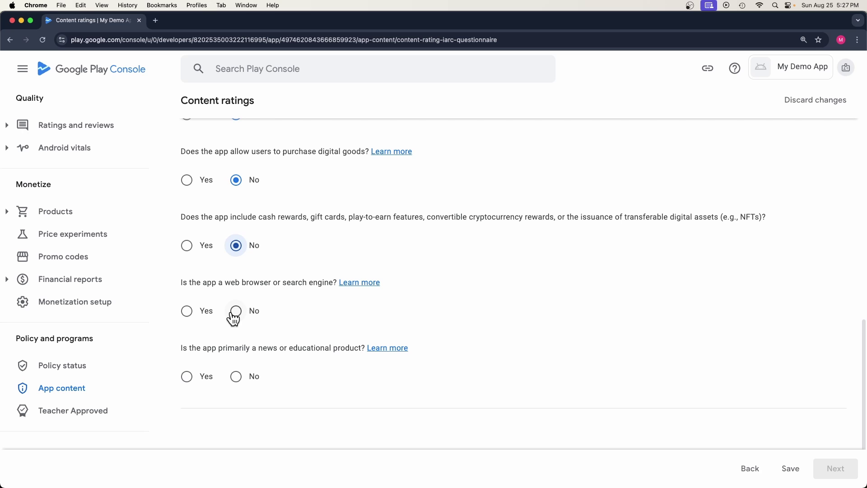
{"action": "left_click", "coordinate": [236, 310]}
{"action": "left_click", "coordinate": [236, 376]}
{"action": "left_click", "coordinate": [789, 473]}
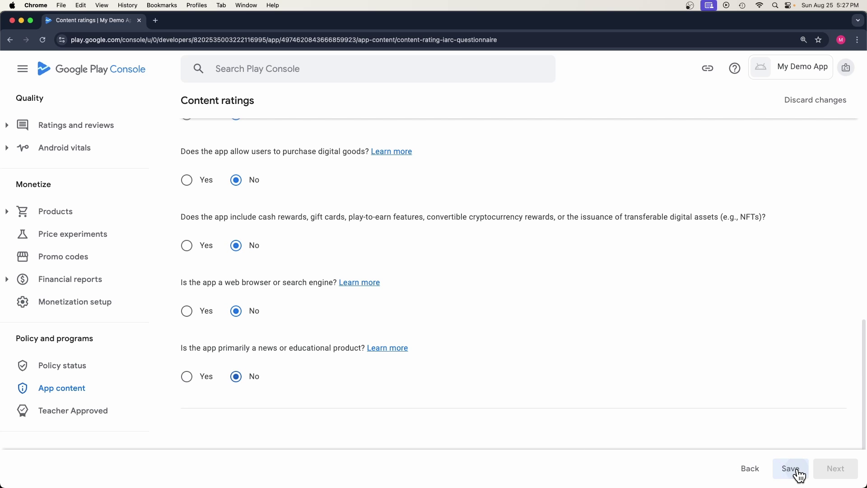
{"action": "left_click", "coordinate": [833, 474]}
{"action": "scroll", "coordinate": [650, 347], "scroll_direction": "down", "scroll_amount": 10}
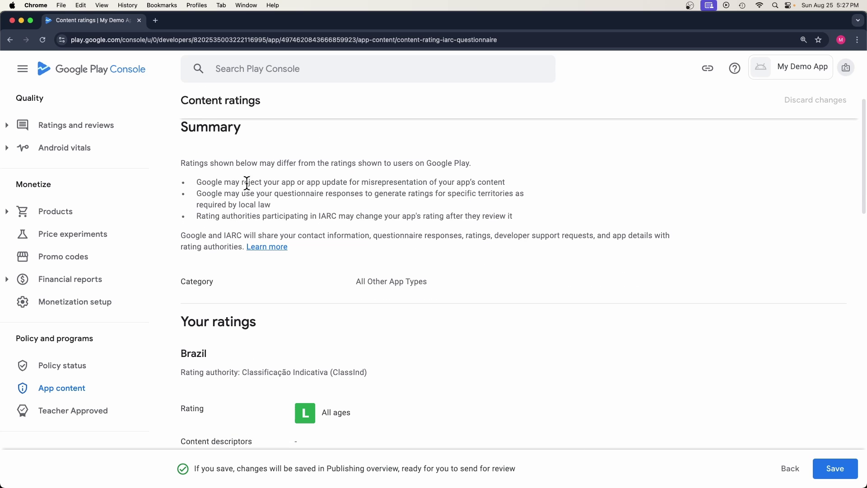
{"action": "scroll", "coordinate": [260, 319], "scroll_direction": "down", "scroll_amount": 15}
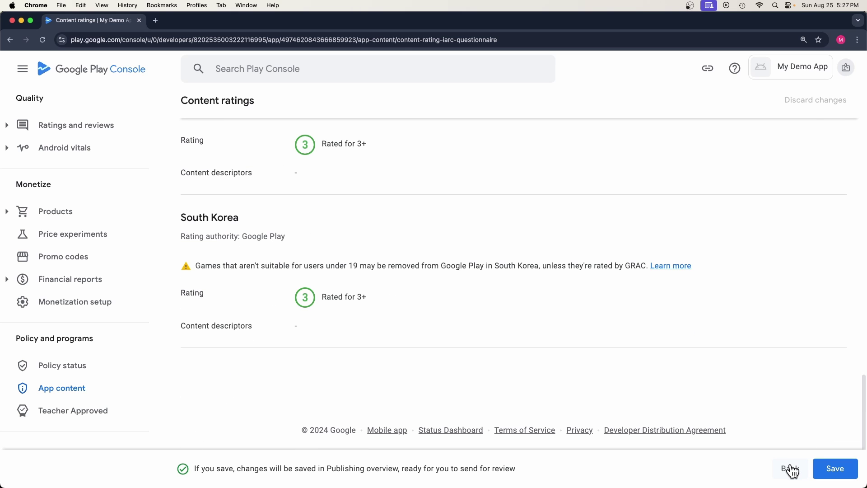
{"action": "left_click", "coordinate": [824, 471]}
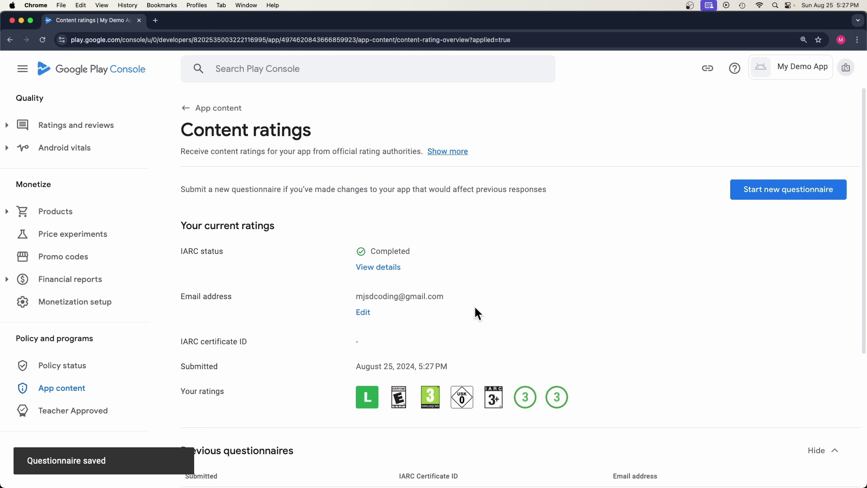
{"action": "left_click", "coordinate": [201, 112]}
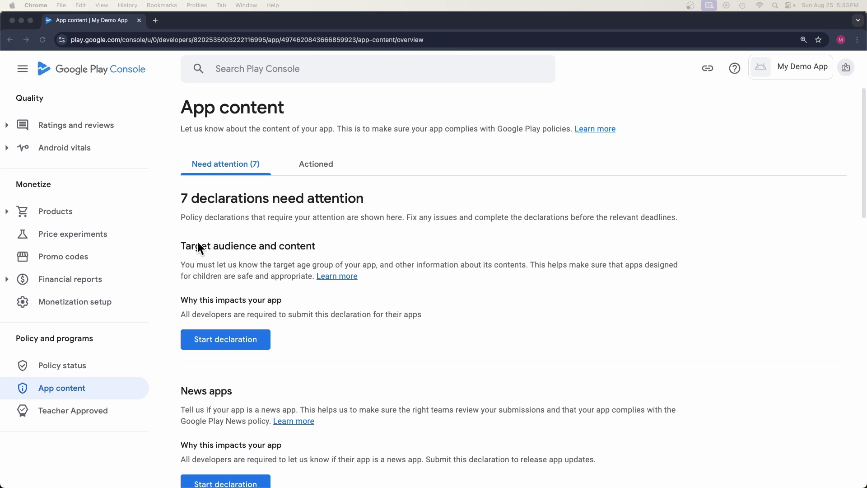
{"action": "left_click_drag", "start_coordinate": [182, 241], "coordinate": [280, 237]}
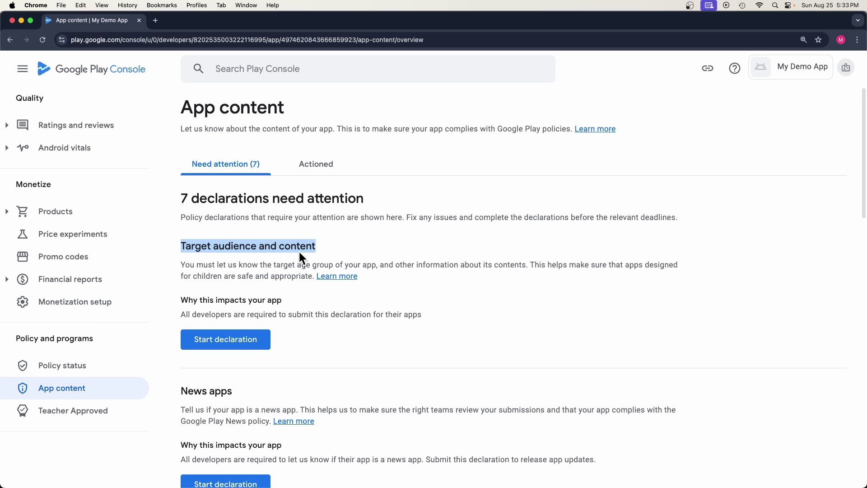
{"action": "left_click", "coordinate": [265, 264]}
{"action": "left_click_drag", "start_coordinate": [311, 265], "coordinate": [321, 277]}
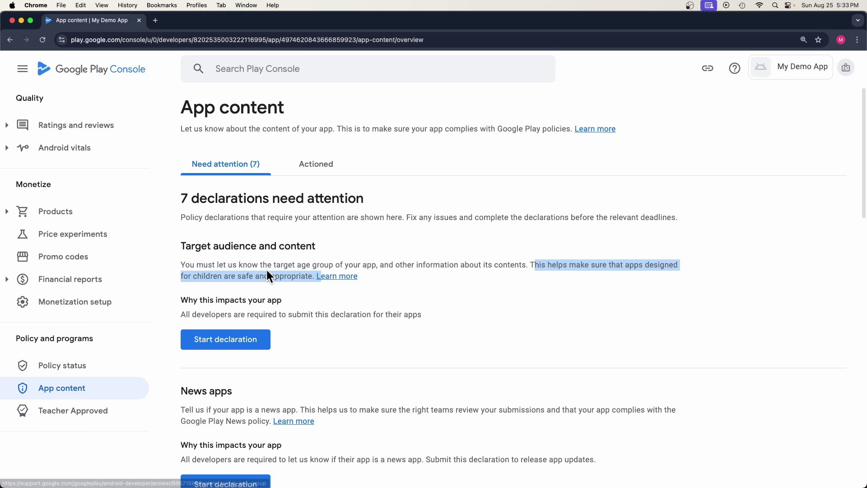
Step: Start Target audience and content and select the 13-15, 16-17 and 18 and over age groups
{"action": "left_click", "coordinate": [225, 342]}
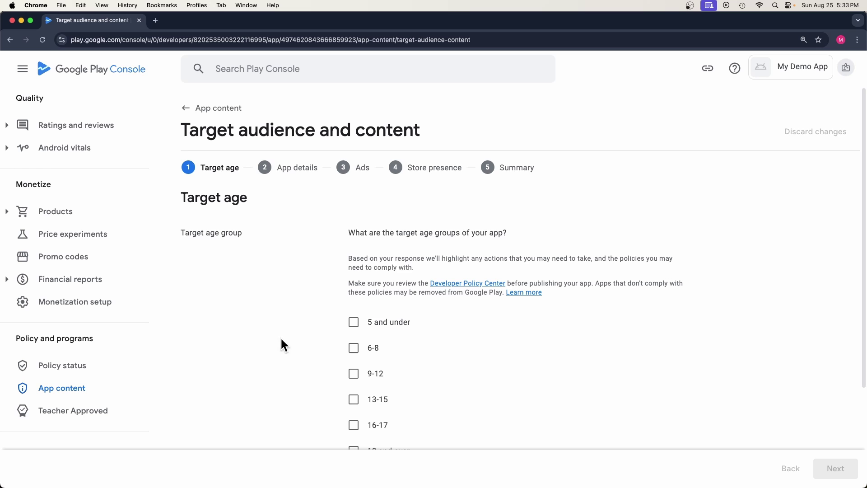
{"action": "left_click", "coordinate": [354, 325]}
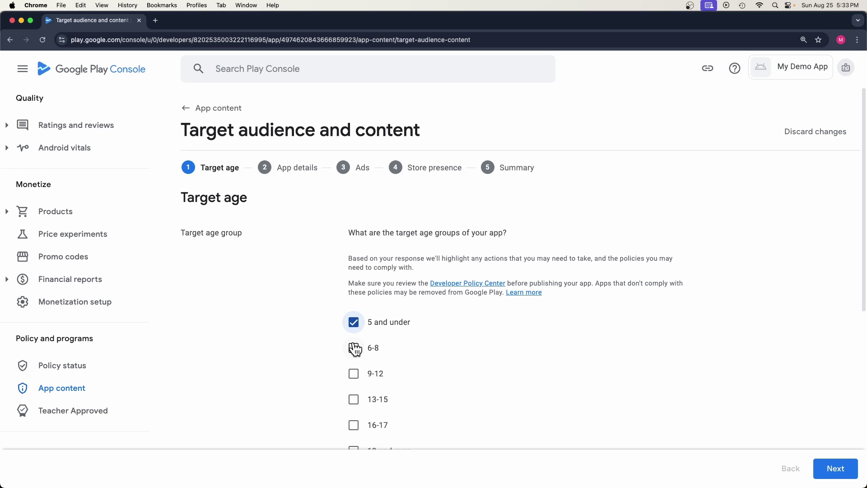
{"action": "left_click", "coordinate": [355, 348]}
{"action": "left_click", "coordinate": [354, 374]}
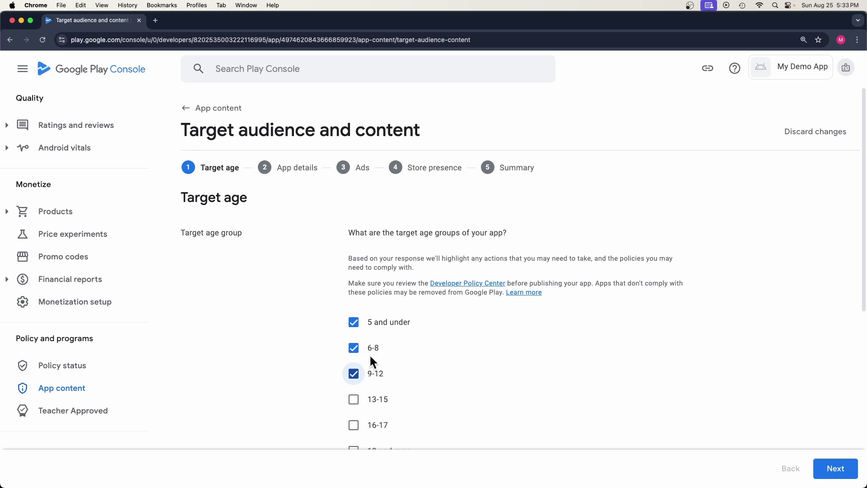
{"action": "left_click", "coordinate": [354, 322]}
{"action": "left_click", "coordinate": [354, 348]}
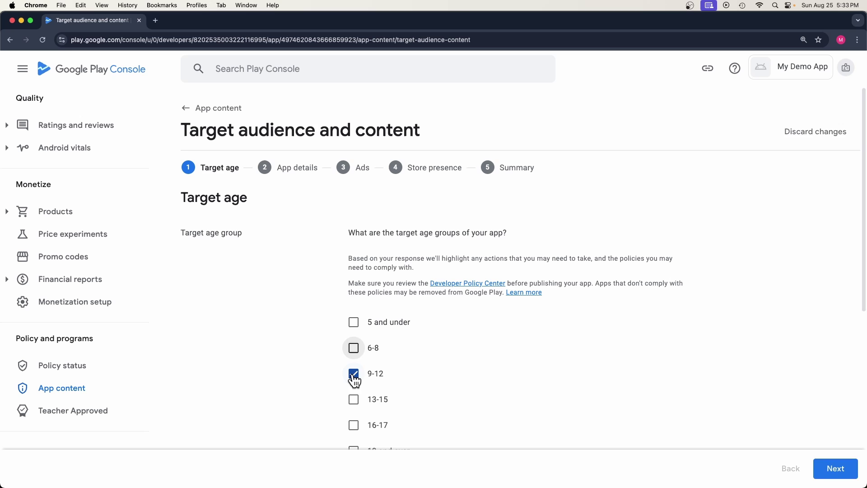
{"action": "left_click", "coordinate": [354, 375]}
{"action": "left_click", "coordinate": [354, 400]}
{"action": "scroll", "coordinate": [354, 404], "scroll_direction": "down", "scroll_amount": 1}
{"action": "left_click", "coordinate": [354, 409]}
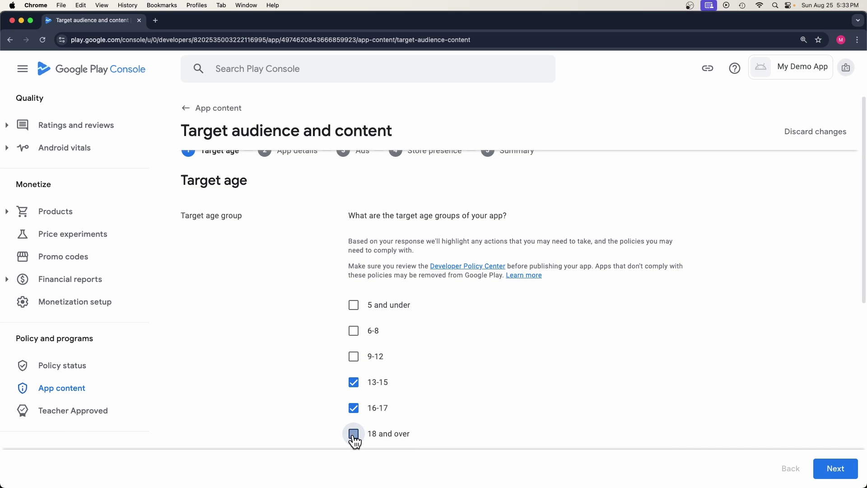
{"action": "left_click", "coordinate": [354, 433]}
{"action": "left_click", "coordinate": [834, 468]}
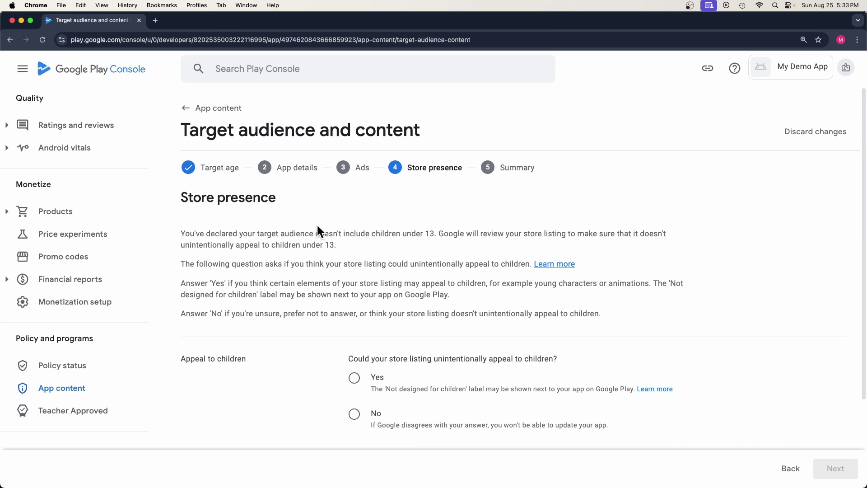
Step: Answer that the store listing doesn't appeal to children, save the declaration, and return to App content
{"action": "left_click_drag", "start_coordinate": [200, 234], "coordinate": [340, 245]}
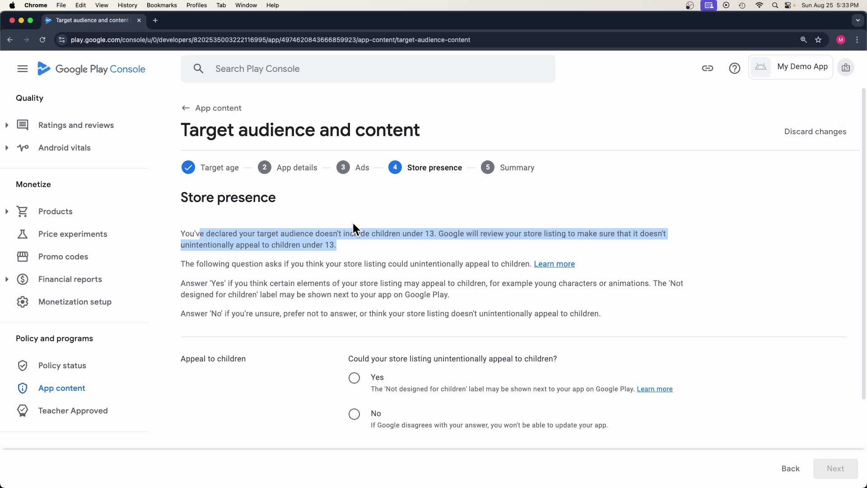
{"action": "left_click", "coordinate": [356, 292]}
{"action": "left_click_drag", "start_coordinate": [348, 358], "coordinate": [558, 371]}
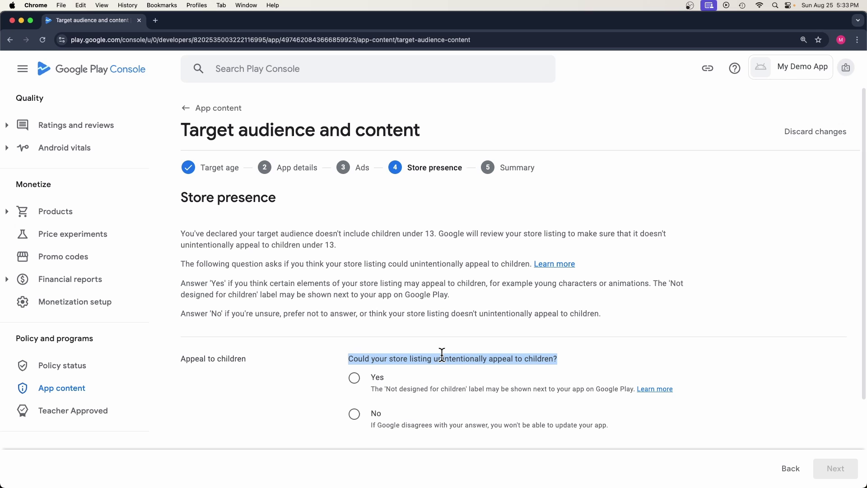
{"action": "left_click", "coordinate": [354, 415]}
{"action": "scroll", "coordinate": [366, 408], "scroll_direction": "down", "scroll_amount": 3}
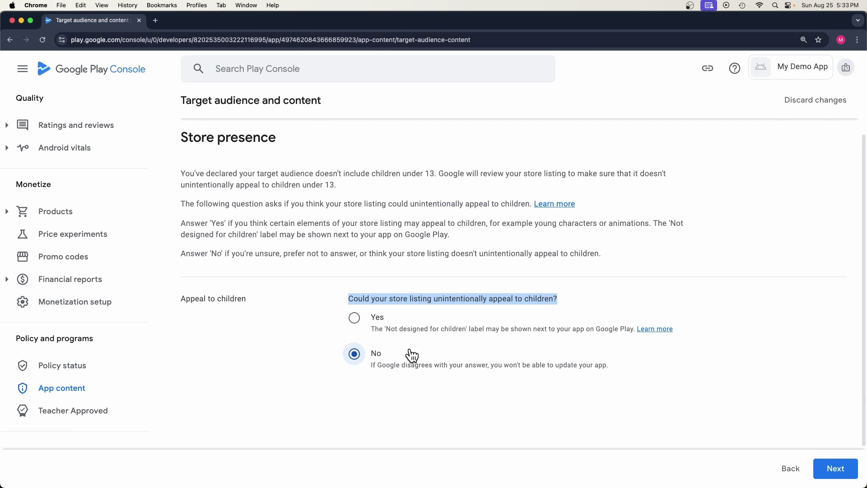
{"action": "left_click", "coordinate": [829, 468]}
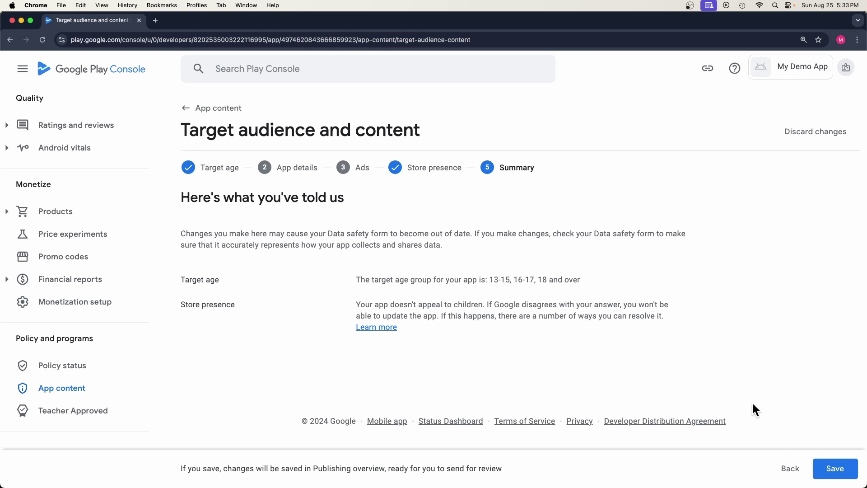
{"action": "left_click_drag", "start_coordinate": [355, 280], "coordinate": [580, 280]}
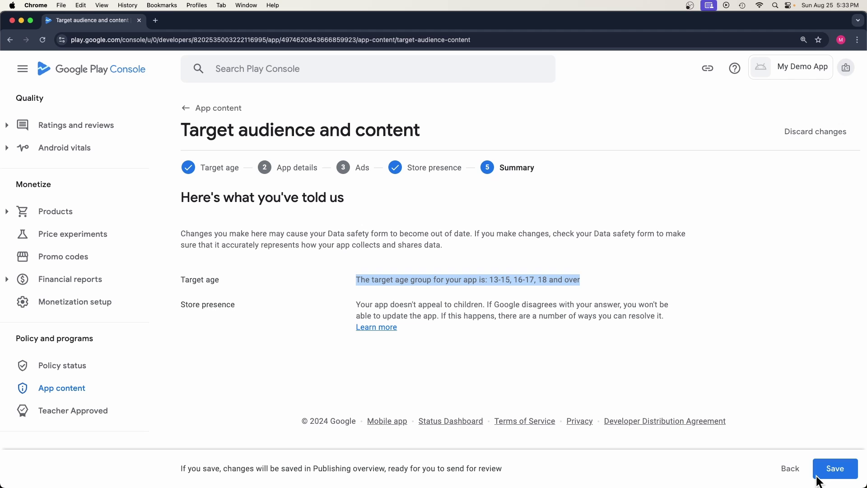
{"action": "left_click", "coordinate": [835, 468]}
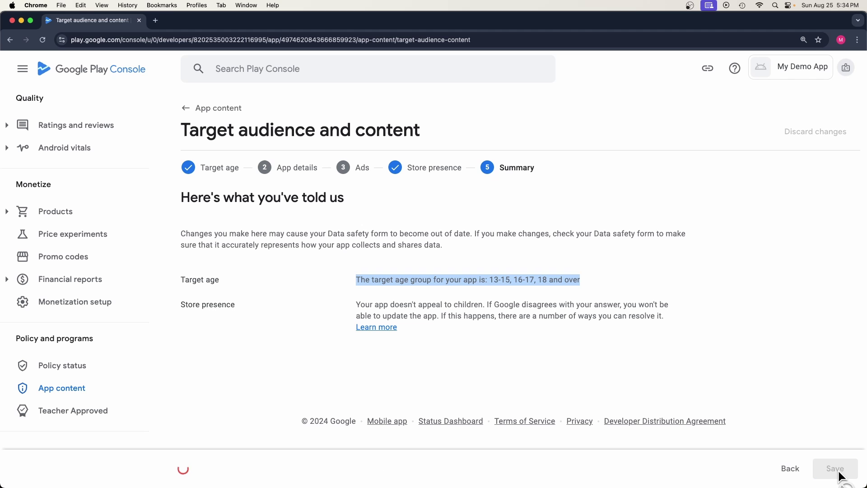
{"action": "left_click", "coordinate": [206, 112]}
Step: Answer No to the News apps question, save, and go back to App content
{"action": "left_click_drag", "start_coordinate": [181, 245], "coordinate": [250, 251]}
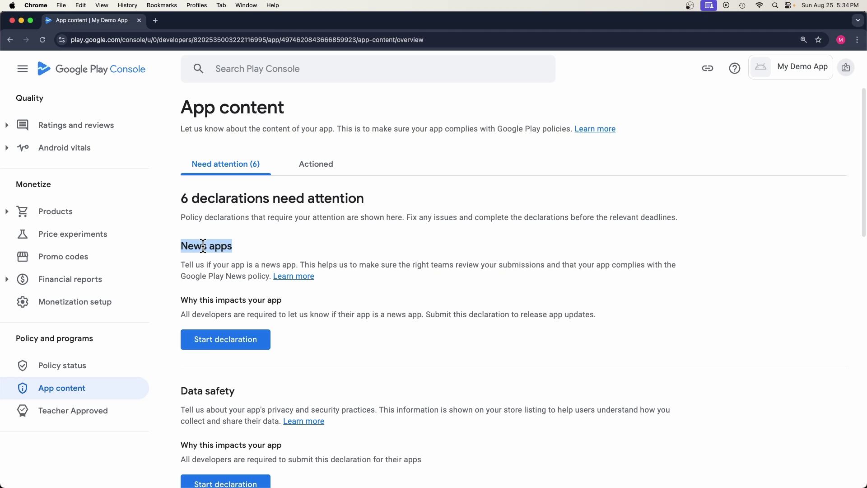
{"action": "left_click", "coordinate": [214, 340]}
{"action": "left_click_drag", "start_coordinate": [349, 191], "coordinate": [401, 210]}
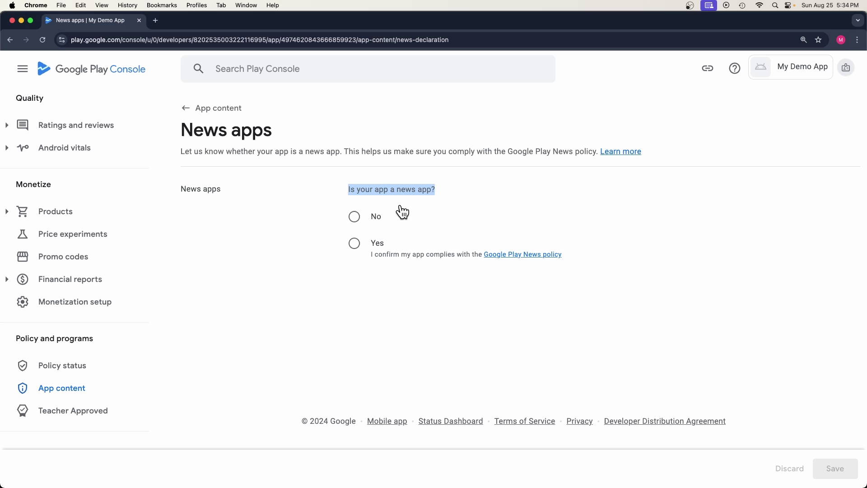
{"action": "left_click", "coordinate": [374, 241]}
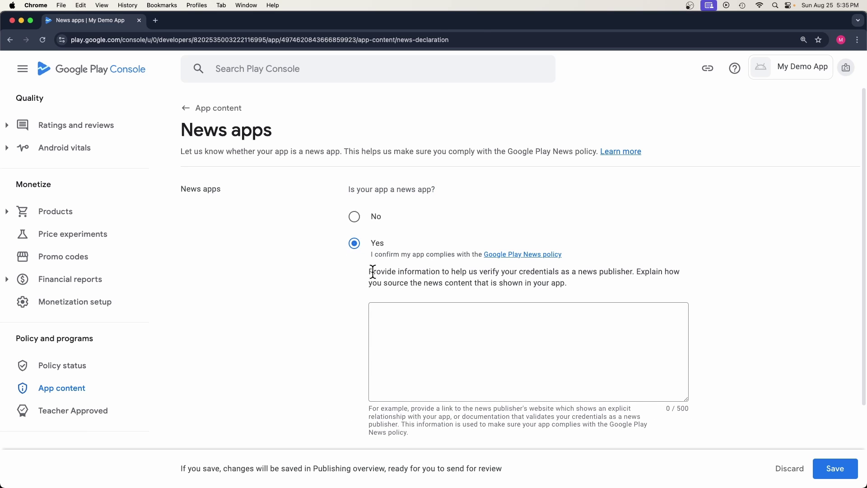
{"action": "left_click_drag", "start_coordinate": [373, 271], "coordinate": [566, 272]}
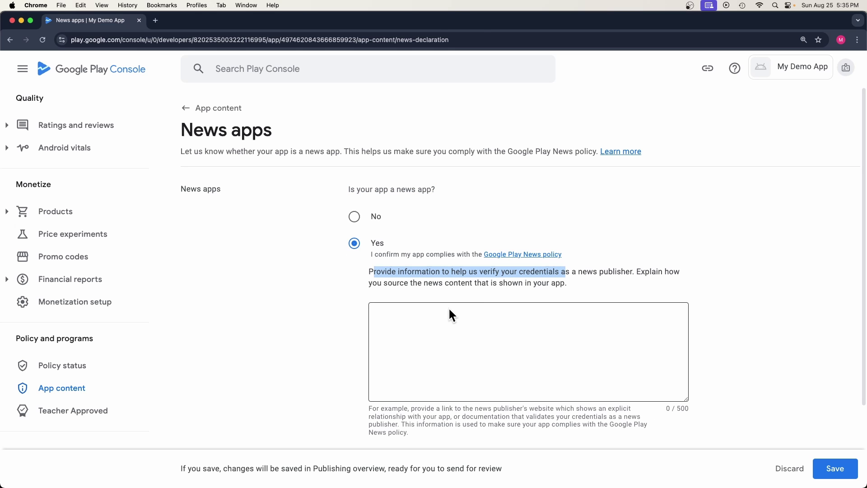
{"action": "left_click", "coordinate": [354, 217]}
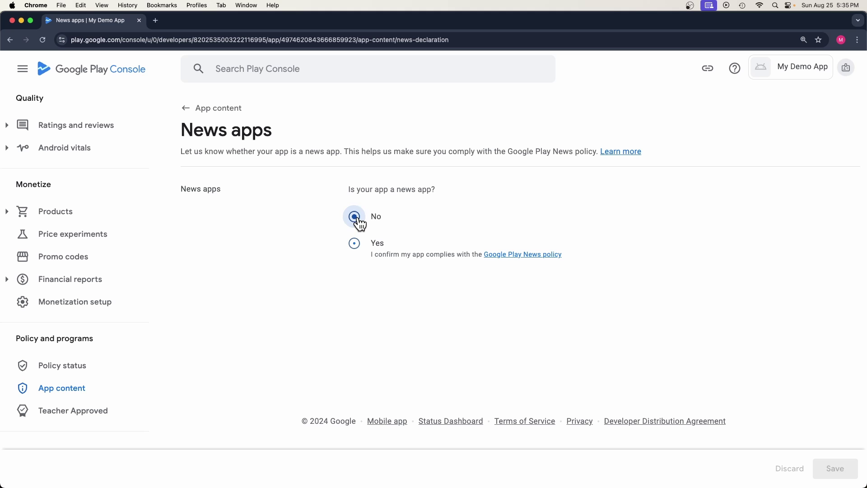
{"action": "left_click", "coordinate": [835, 468]}
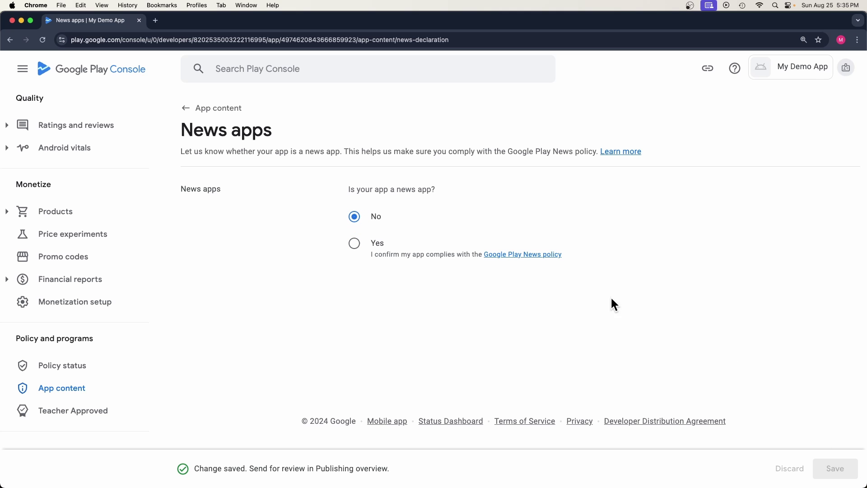
{"action": "left_click", "coordinate": [209, 117]}
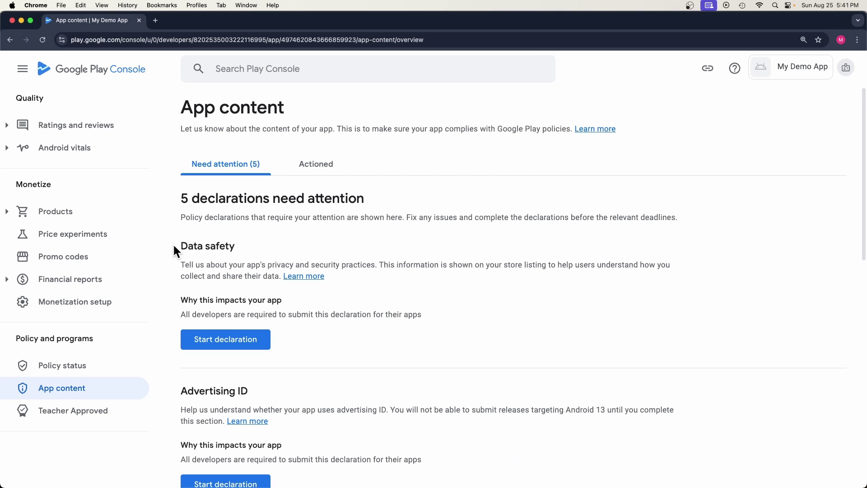
{"action": "left_click_drag", "start_coordinate": [172, 248], "coordinate": [240, 251]}
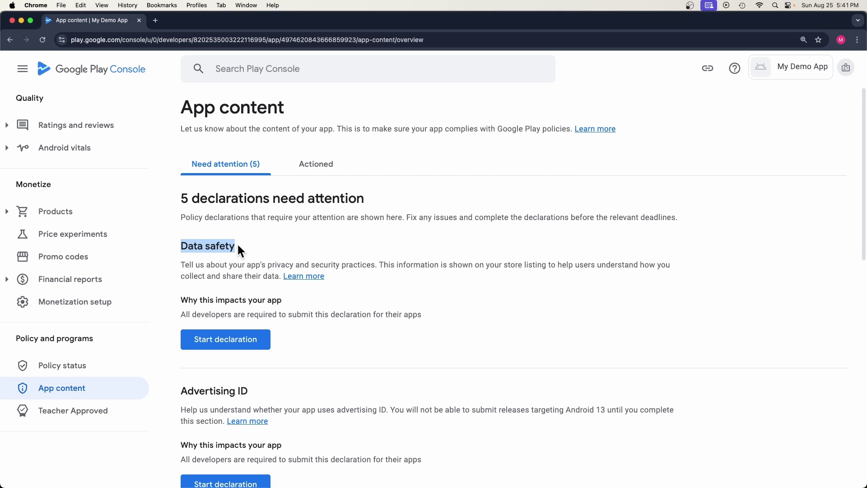
Step: Open Data safety, read through its Overview page, and advance to Data collection and security
{"action": "left_click", "coordinate": [233, 341]}
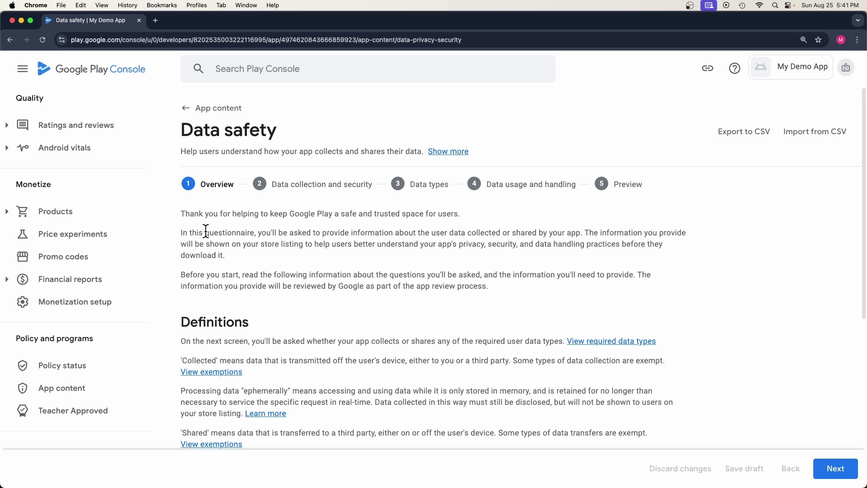
{"action": "left_click_drag", "start_coordinate": [183, 232], "coordinate": [588, 233]}
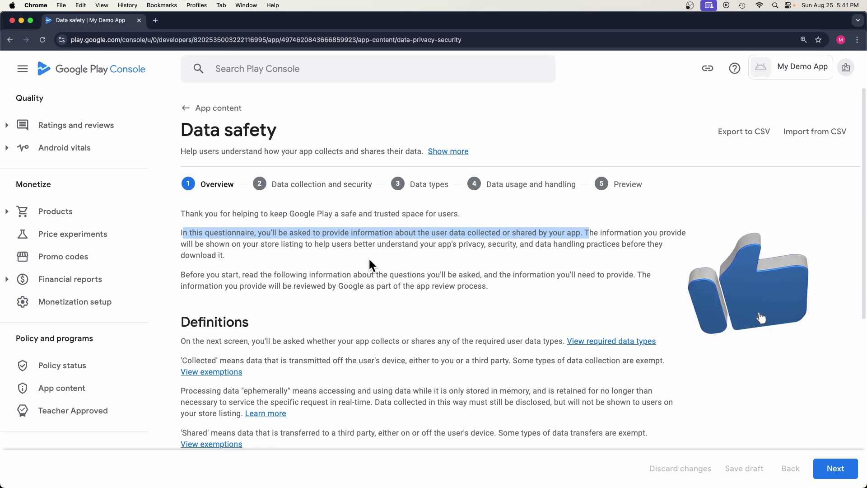
{"action": "left_click", "coordinate": [637, 232]}
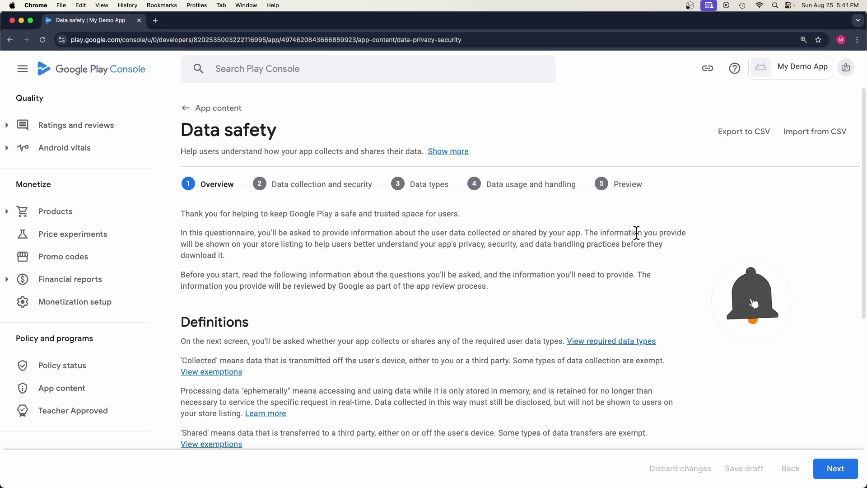
{"action": "left_click_drag", "start_coordinate": [637, 233], "coordinate": [340, 246]}
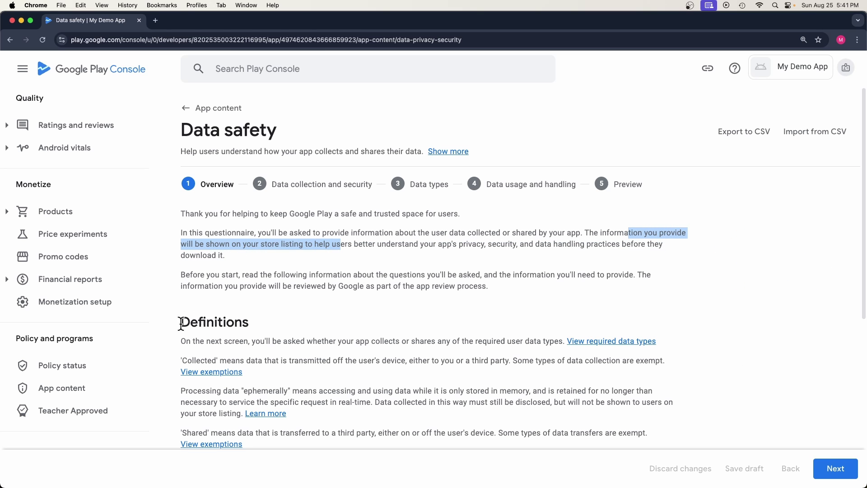
{"action": "left_click_drag", "start_coordinate": [183, 324], "coordinate": [261, 320]}
{"action": "scroll", "coordinate": [262, 320], "scroll_direction": "down", "scroll_amount": 1}
{"action": "left_click_drag", "start_coordinate": [188, 339], "coordinate": [293, 368]}
{"action": "left_click_drag", "start_coordinate": [181, 410], "coordinate": [218, 411]}
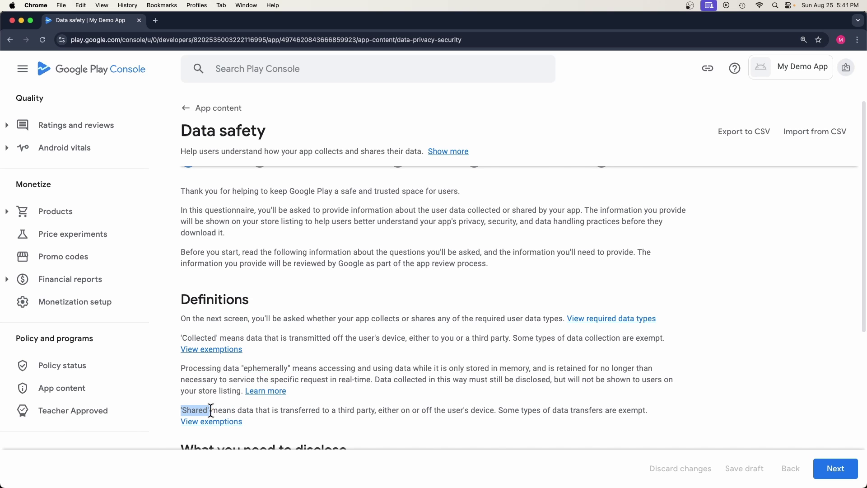
{"action": "scroll", "coordinate": [240, 381], "scroll_direction": "down", "scroll_amount": 6}
{"action": "left_click_drag", "start_coordinate": [182, 193], "coordinate": [347, 195]}
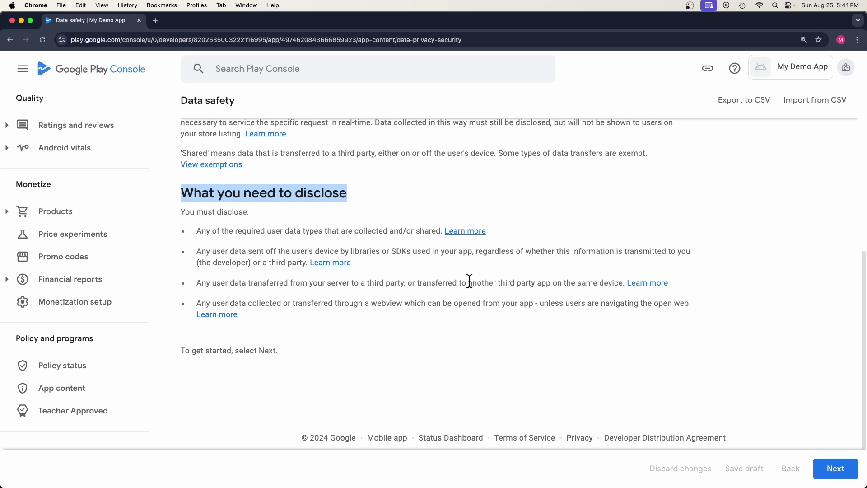
{"action": "left_click", "coordinate": [817, 466]}
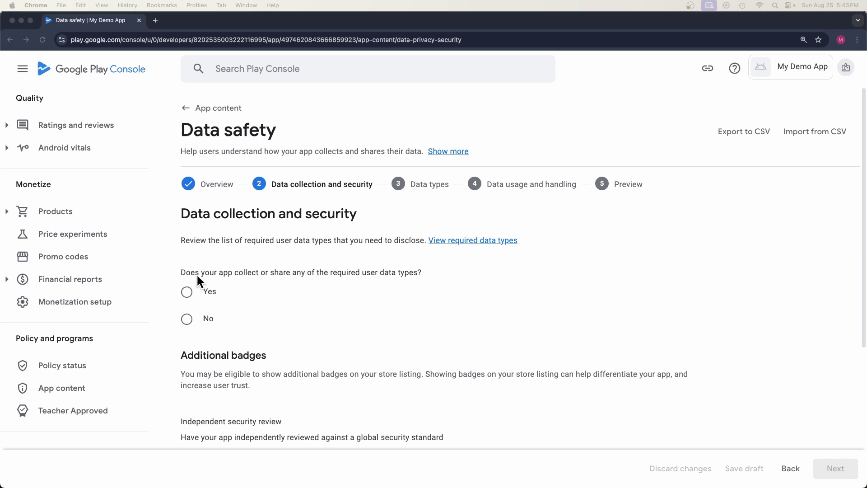
Step: Answer that the app collects or shares user data
{"action": "left_click", "coordinate": [201, 291]}
{"action": "scroll", "coordinate": [237, 311], "scroll_direction": "down", "scroll_amount": 4}
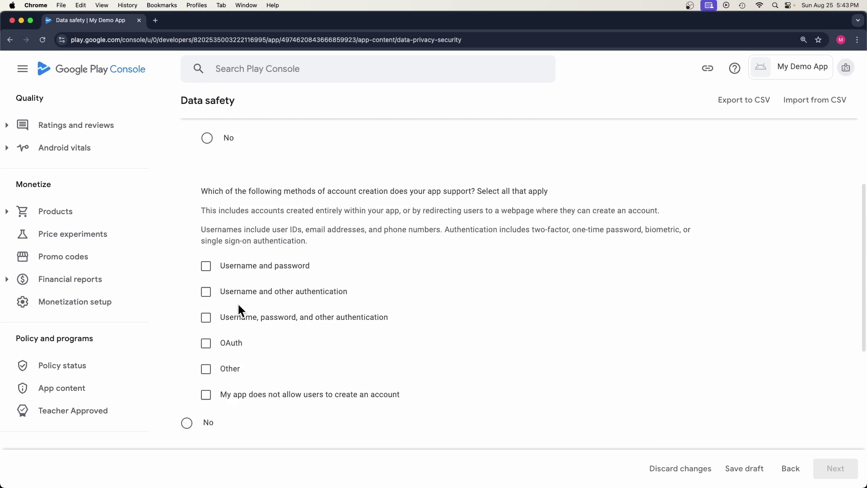
{"action": "scroll", "coordinate": [239, 307], "scroll_direction": "down", "scroll_amount": 5}
{"action": "scroll", "coordinate": [244, 291], "scroll_direction": "up", "scroll_amount": 10}
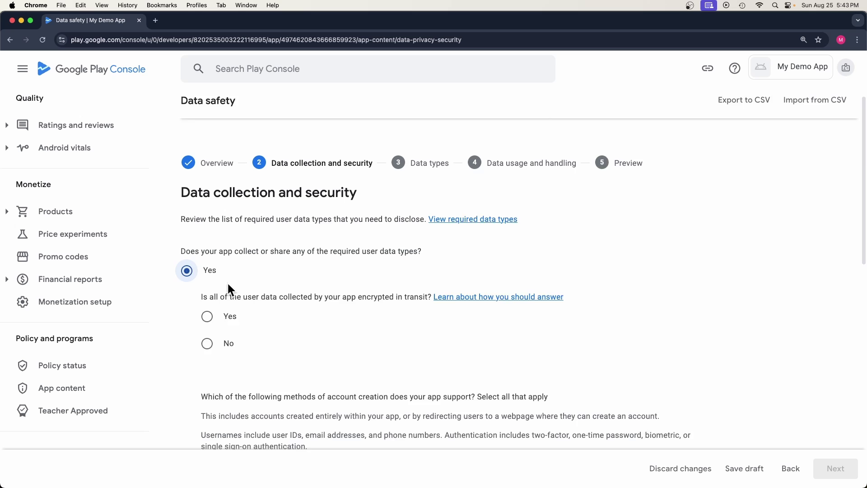
{"action": "scroll", "coordinate": [235, 285], "scroll_direction": "up", "scroll_amount": 1}
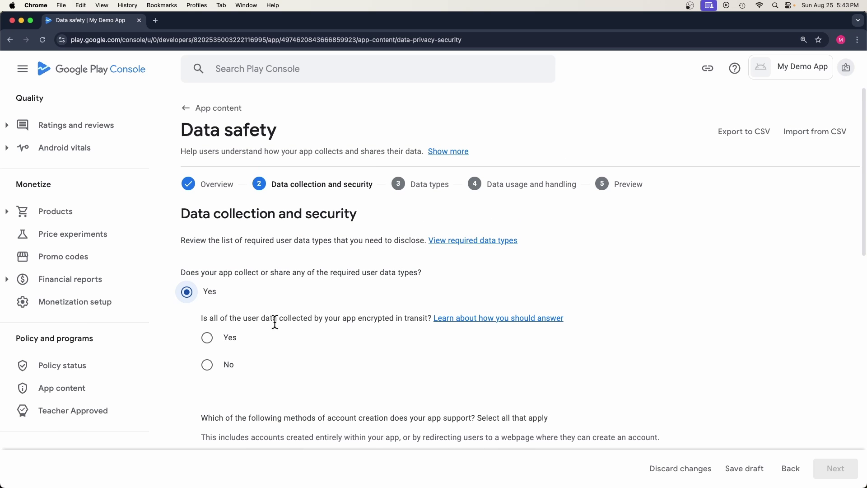
{"action": "scroll", "coordinate": [252, 365], "scroll_direction": "down", "scroll_amount": 2}
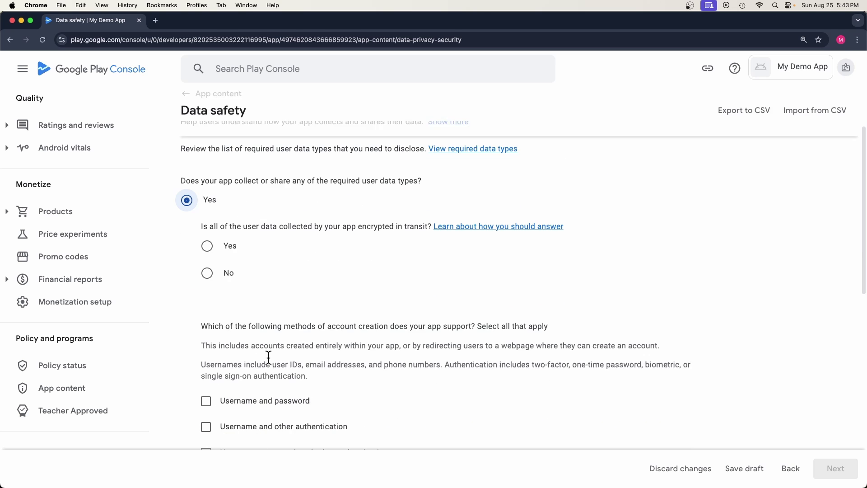
{"action": "scroll", "coordinate": [269, 357], "scroll_direction": "down", "scroll_amount": 6}
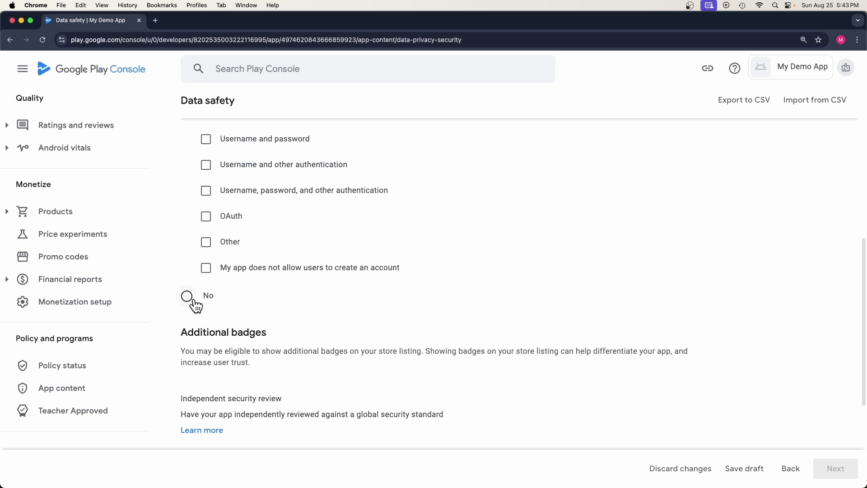
{"action": "scroll", "coordinate": [242, 339], "scroll_direction": "up", "scroll_amount": 7}
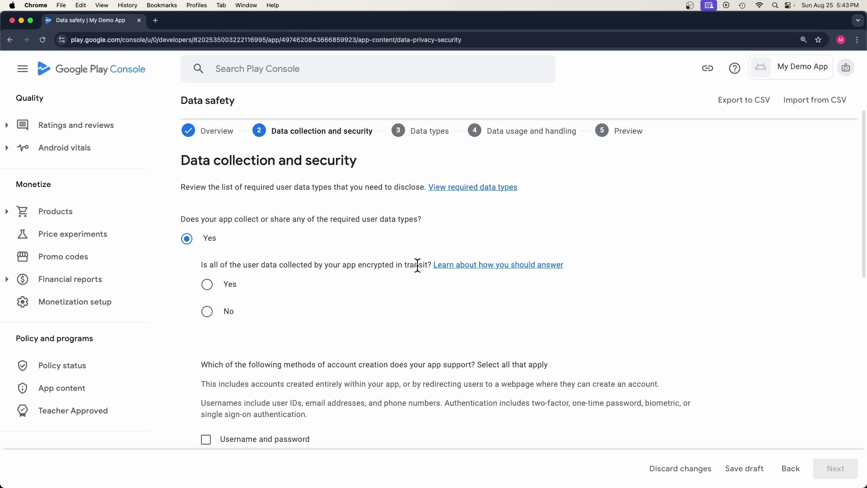
Step: Mark data encrypted in transit, no account creation, and No for data deletion requests
{"action": "left_click_drag", "start_coordinate": [418, 265], "coordinate": [295, 265]}
{"action": "left_click", "coordinate": [249, 266]}
{"action": "left_click", "coordinate": [209, 289]}
{"action": "scroll", "coordinate": [209, 298], "scroll_direction": "down", "scroll_amount": 5}
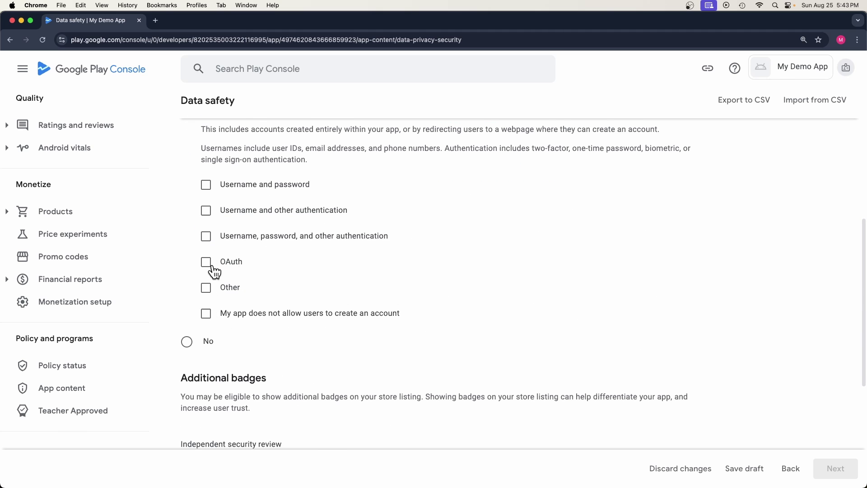
{"action": "left_click", "coordinate": [208, 316]}
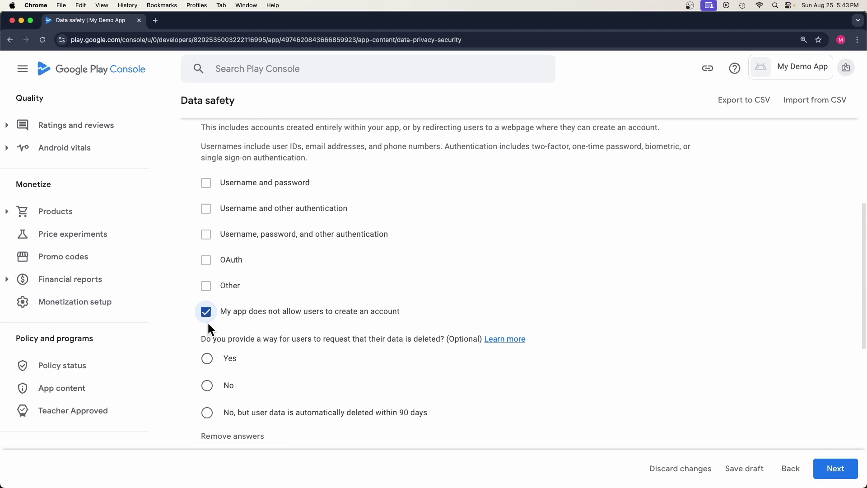
{"action": "scroll", "coordinate": [225, 311], "scroll_direction": "down", "scroll_amount": 1}
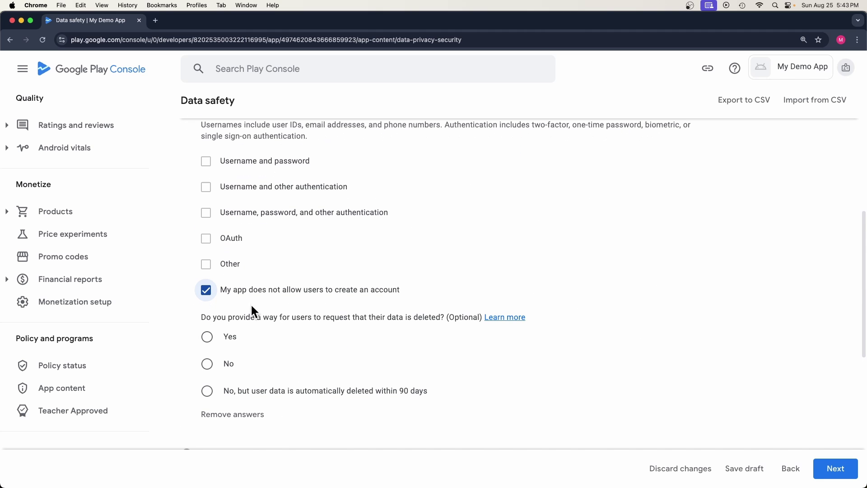
{"action": "left_click", "coordinate": [210, 367]}
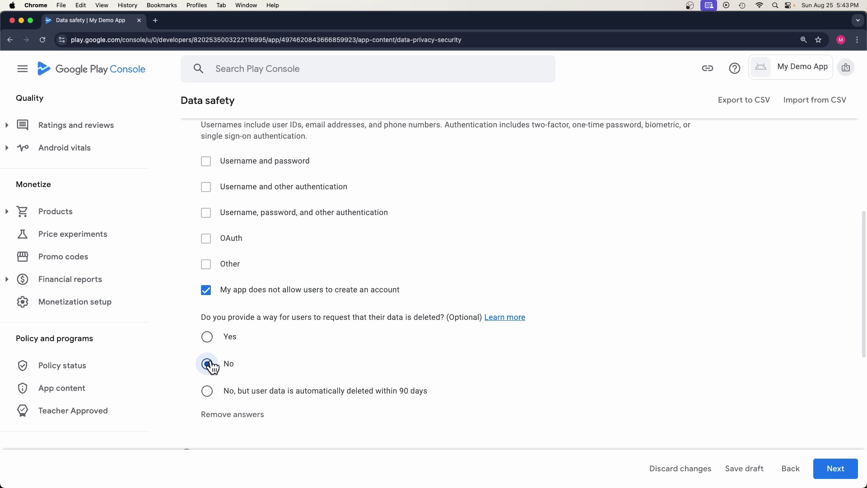
{"action": "scroll", "coordinate": [275, 357], "scroll_direction": "down", "scroll_amount": 3}
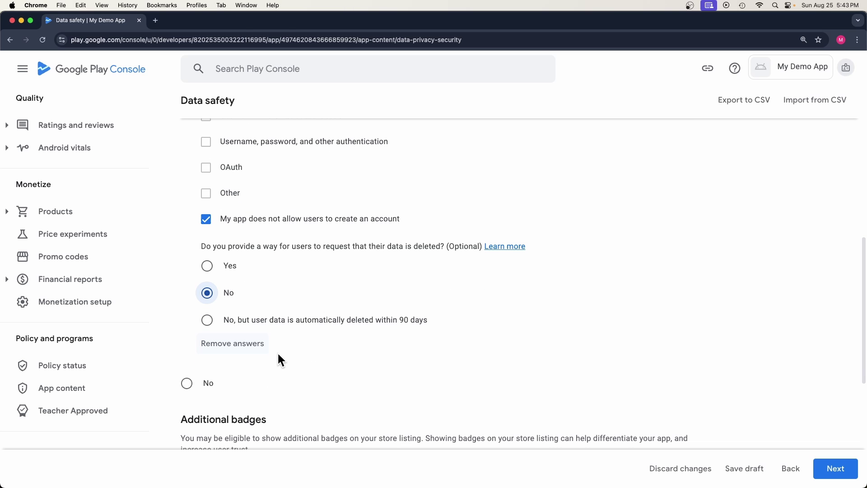
Step: On the Data types step, tick Device or other IDs as the only collected data type
{"action": "left_click", "coordinate": [835, 470]}
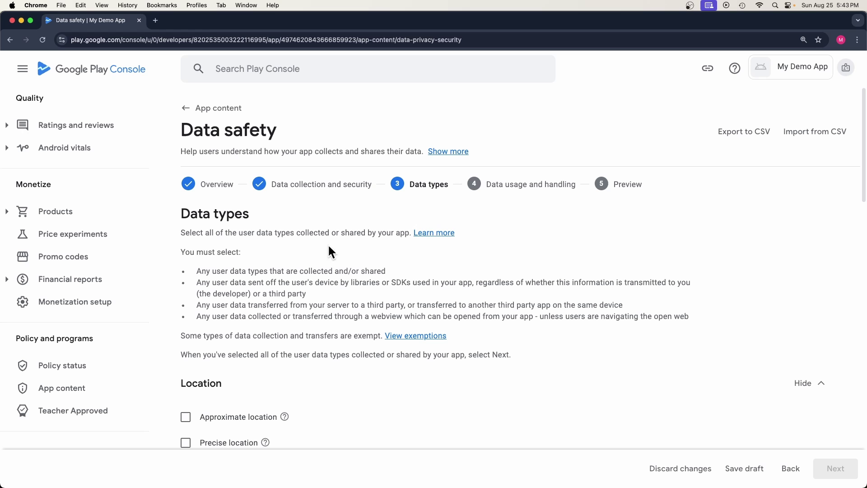
{"action": "left_click_drag", "start_coordinate": [180, 250], "coordinate": [500, 316]}
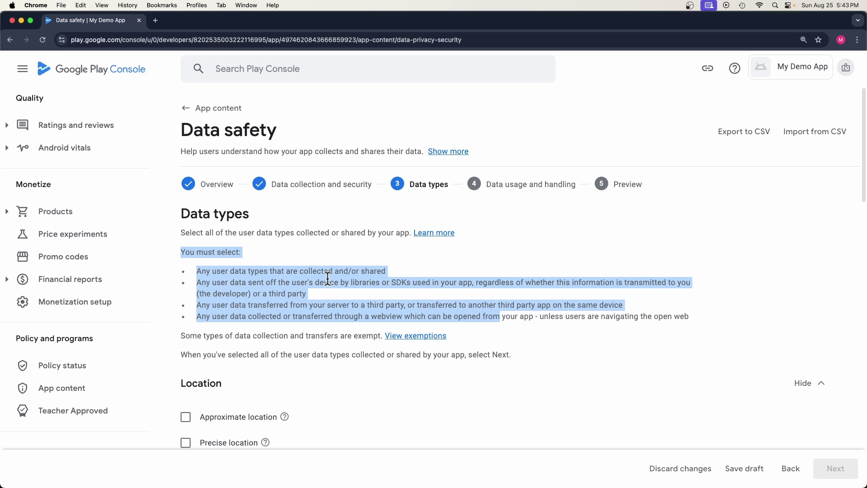
{"action": "left_click", "coordinate": [244, 323]}
{"action": "scroll", "coordinate": [224, 311], "scroll_direction": "down", "scroll_amount": 8}
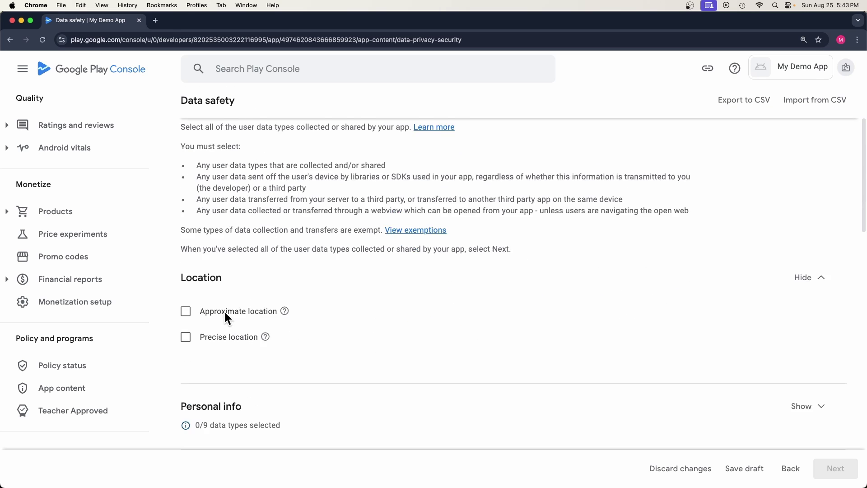
{"action": "scroll", "coordinate": [241, 311], "scroll_direction": "down", "scroll_amount": 10}
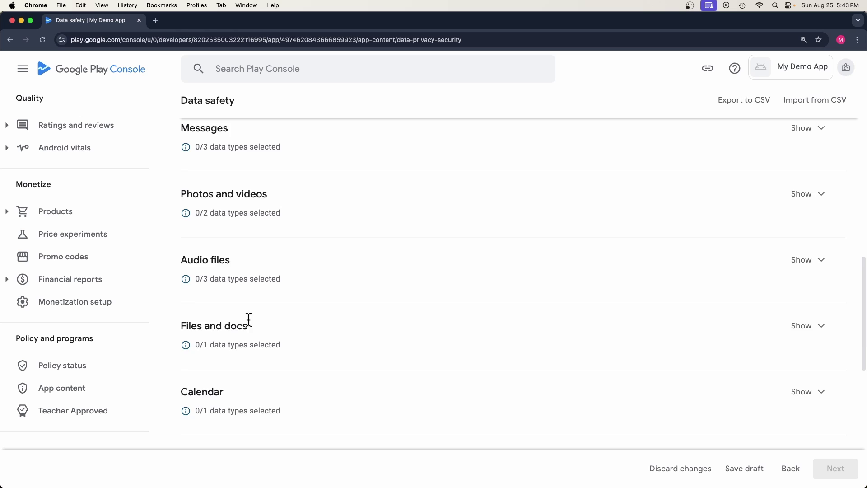
{"action": "left_click", "coordinate": [795, 218]}
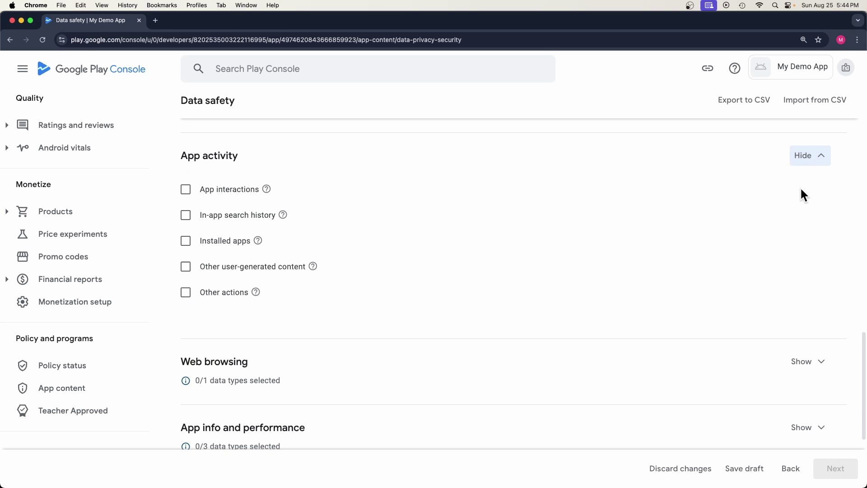
{"action": "left_click", "coordinate": [801, 158]}
{"action": "left_click", "coordinate": [801, 278]}
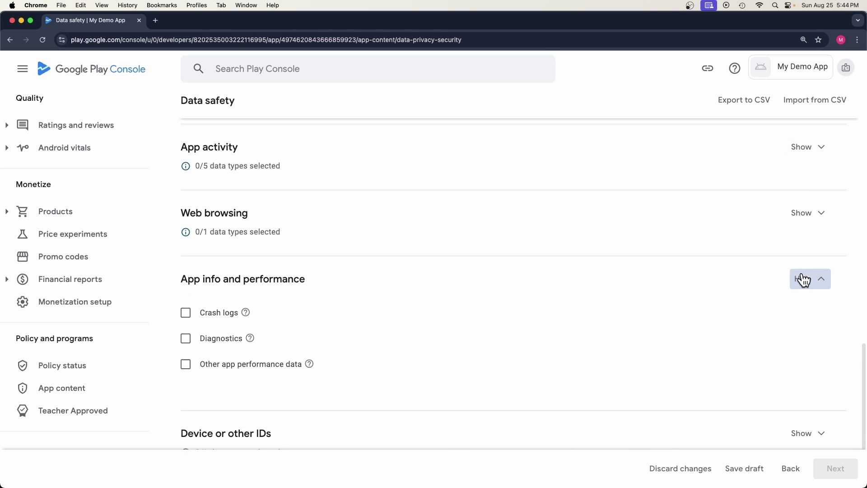
{"action": "left_click", "coordinate": [801, 278]}
{"action": "left_click", "coordinate": [799, 325]}
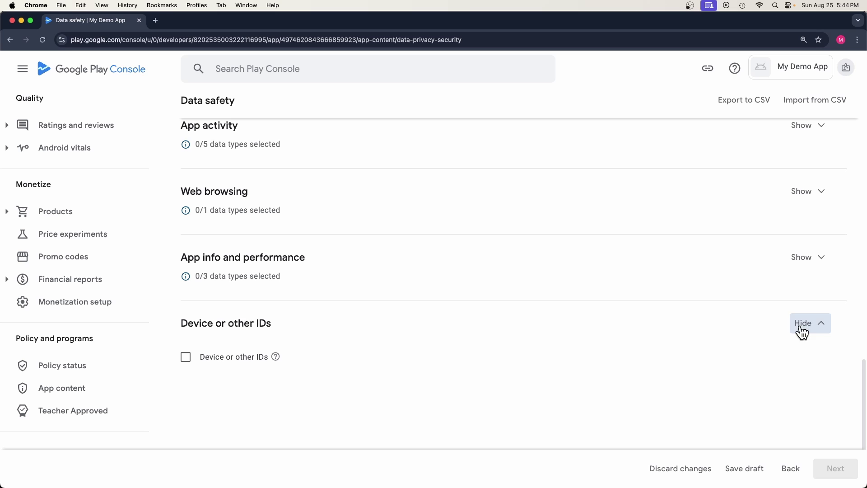
{"action": "left_click", "coordinate": [185, 357]}
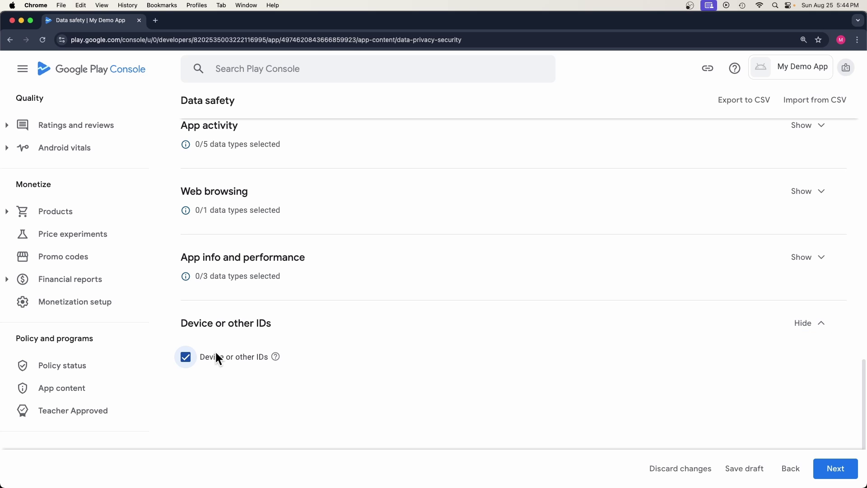
Step: Mark Device or other IDs as collected, processed ephemerally, used for advertising or marketing, and save
{"action": "left_click", "coordinate": [833, 469]}
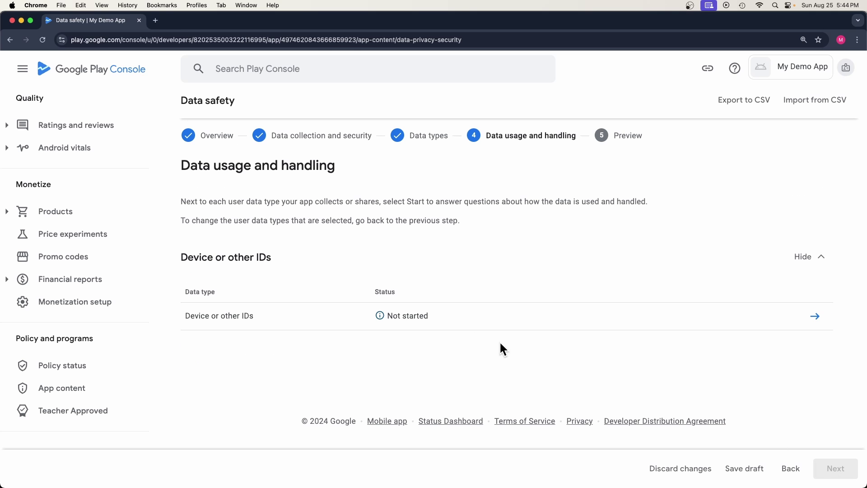
{"action": "left_click_drag", "start_coordinate": [185, 170], "coordinate": [343, 166]}
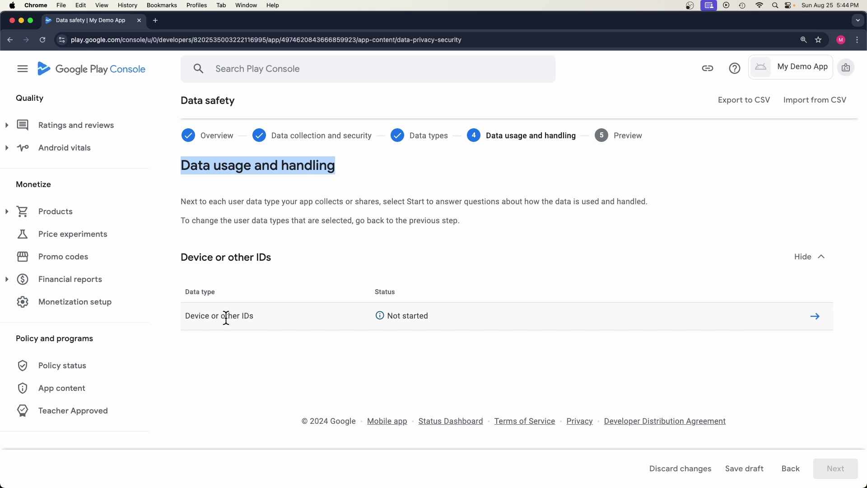
{"action": "left_click", "coordinate": [814, 316]}
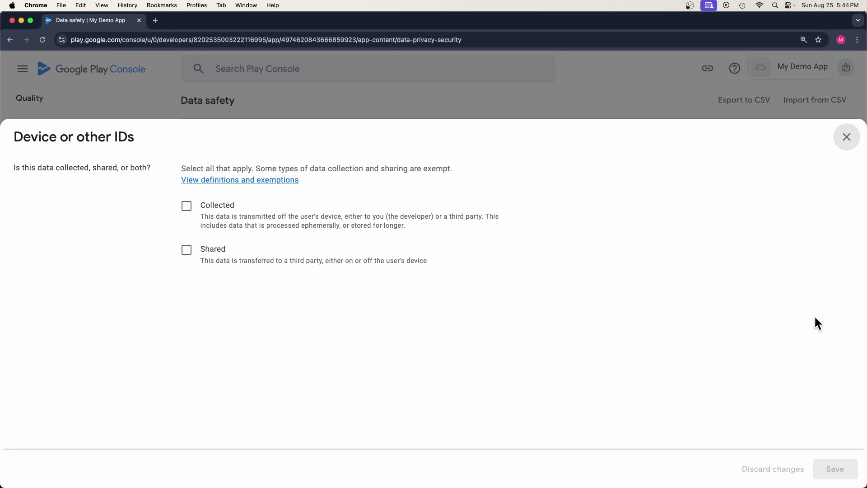
{"action": "left_click", "coordinate": [189, 211]}
{"action": "scroll", "coordinate": [191, 300], "scroll_direction": "down", "scroll_amount": 3}
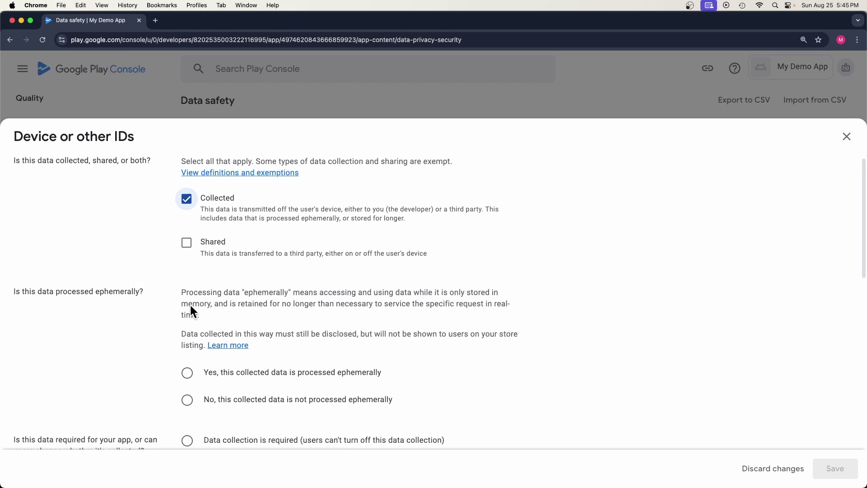
{"action": "left_click", "coordinate": [187, 288]}
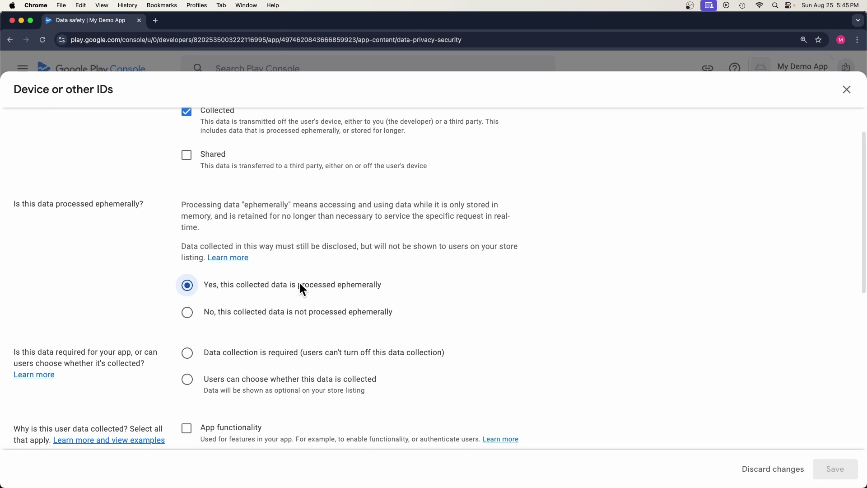
{"action": "scroll", "coordinate": [189, 312], "scroll_direction": "down", "scroll_amount": 2}
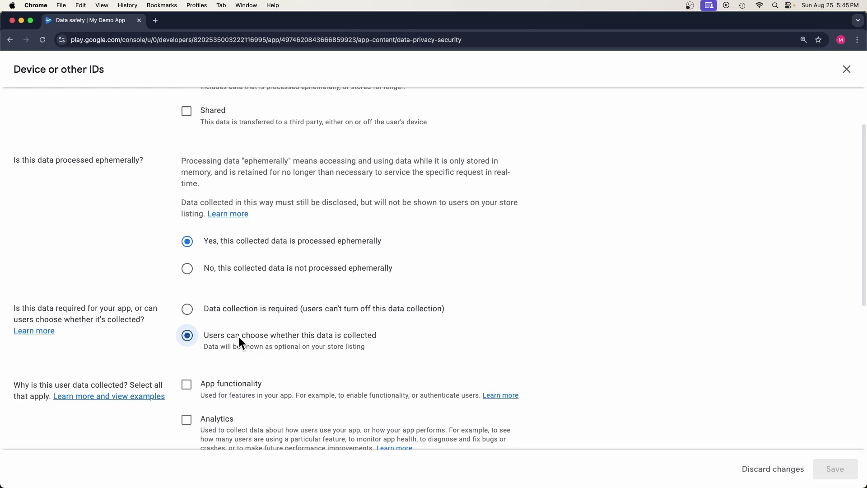
{"action": "scroll", "coordinate": [240, 336], "scroll_direction": "down", "scroll_amount": 3}
{"action": "left_click_drag", "start_coordinate": [22, 315], "coordinate": [113, 318]}
{"action": "scroll", "coordinate": [194, 323], "scroll_direction": "down", "scroll_amount": 5}
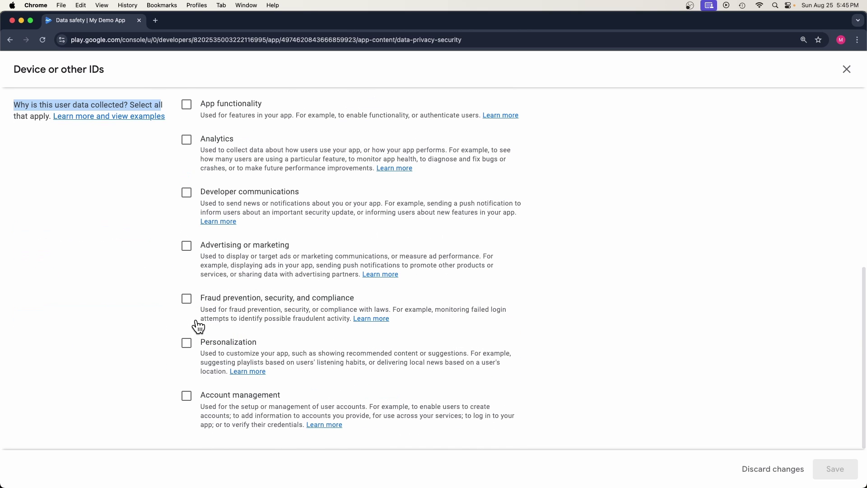
{"action": "left_click", "coordinate": [187, 246]}
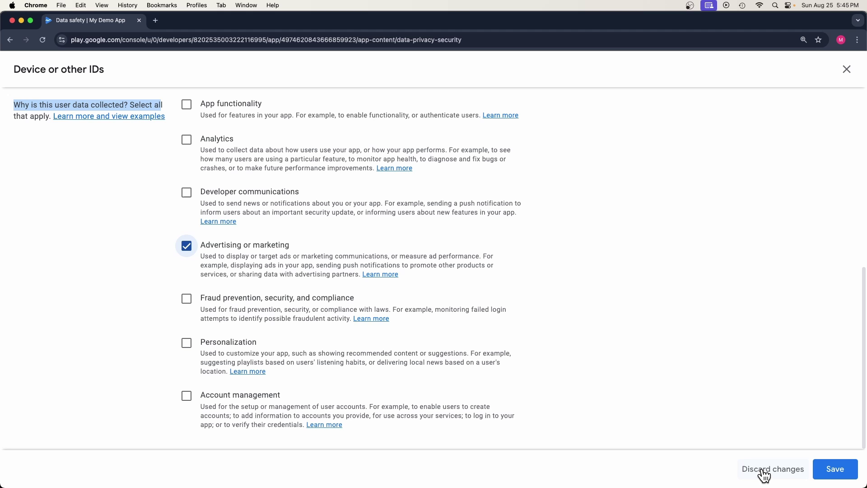
{"action": "left_click", "coordinate": [833, 470]}
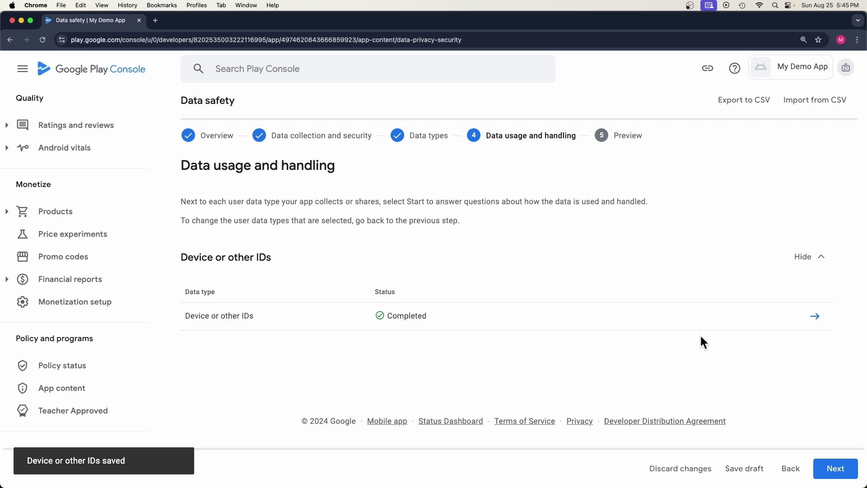
Step: Review the Data safety store listing preview and save the declaration
{"action": "left_click", "coordinate": [835, 469]}
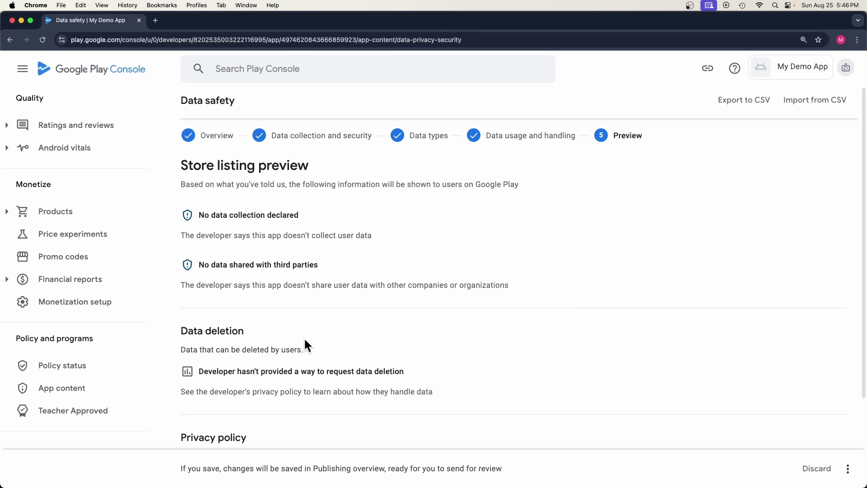
{"action": "scroll", "coordinate": [303, 348], "scroll_direction": "down", "scroll_amount": 3}
{"action": "scroll", "coordinate": [327, 309], "scroll_direction": "up", "scroll_amount": 5}
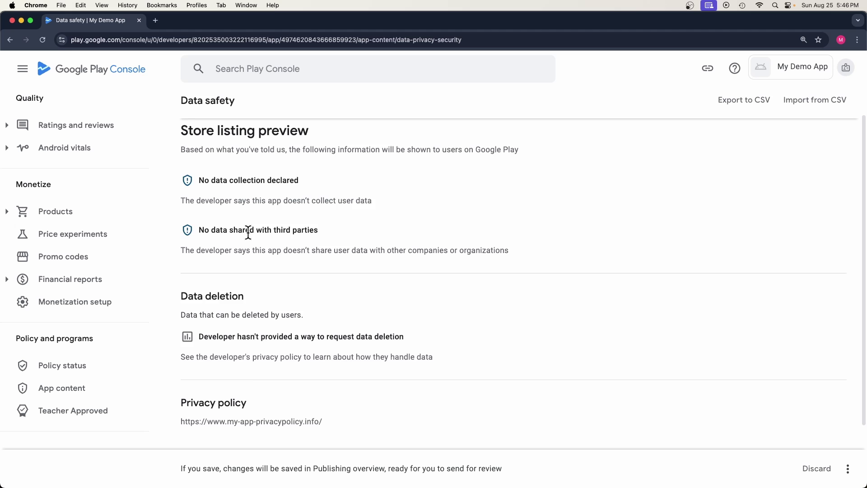
{"action": "left_click", "coordinate": [846, 472]}
{"action": "left_click", "coordinate": [814, 447]}
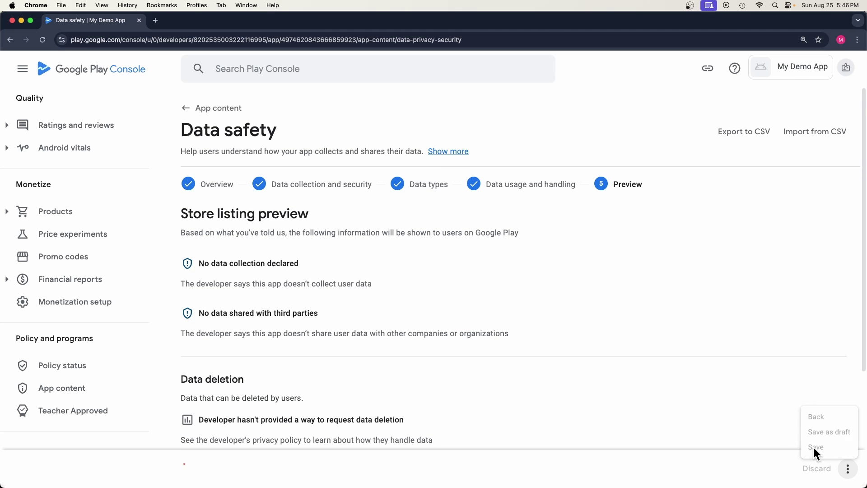
Step: Return to App content and start the Advertising ID declaration
{"action": "left_click", "coordinate": [224, 116]}
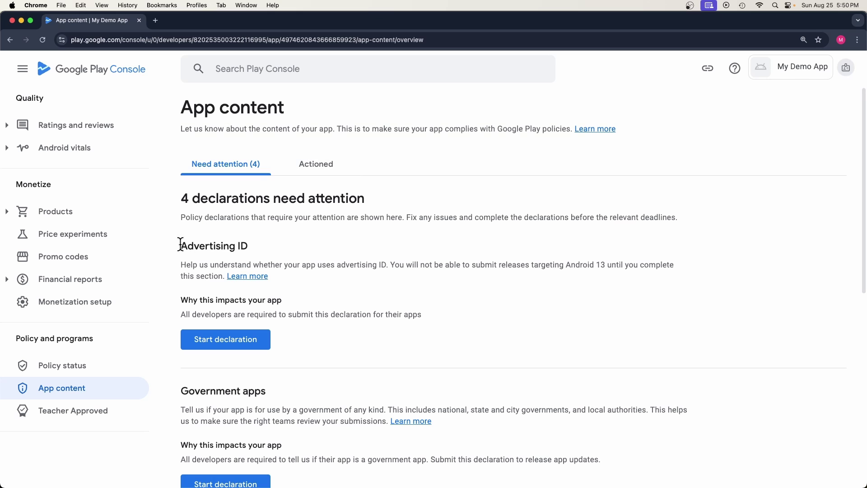
{"action": "left_click_drag", "start_coordinate": [180, 245], "coordinate": [232, 244]}
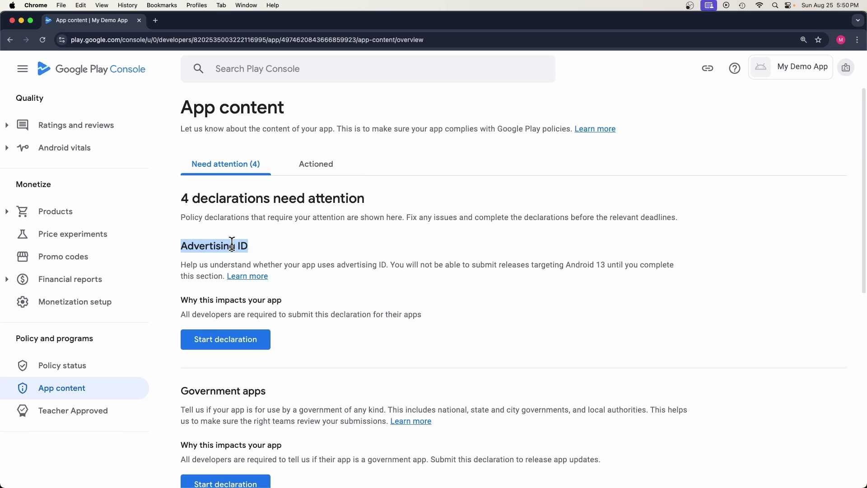
{"action": "left_click", "coordinate": [212, 340]}
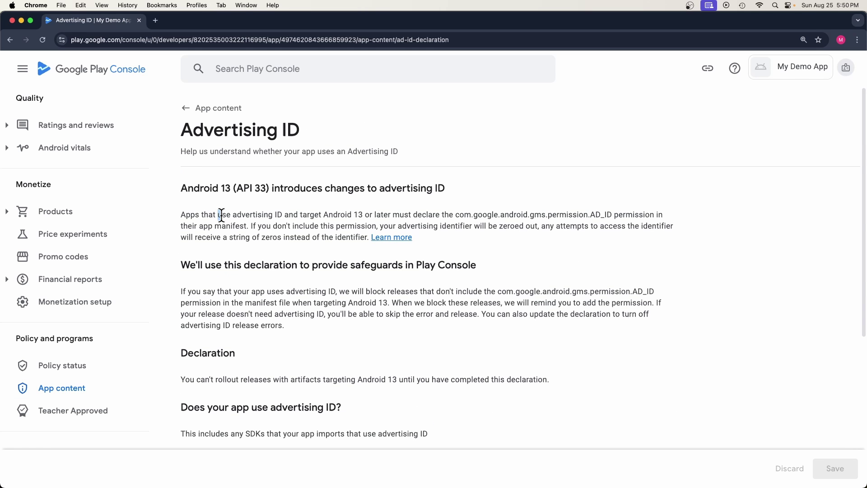
{"action": "left_click_drag", "start_coordinate": [221, 215], "coordinate": [682, 219]}
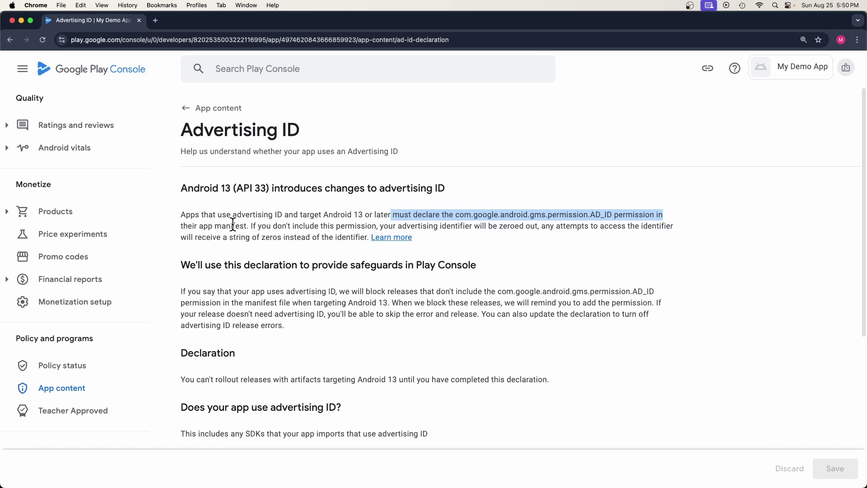
{"action": "left_click_drag", "start_coordinate": [183, 291], "coordinate": [660, 297]}
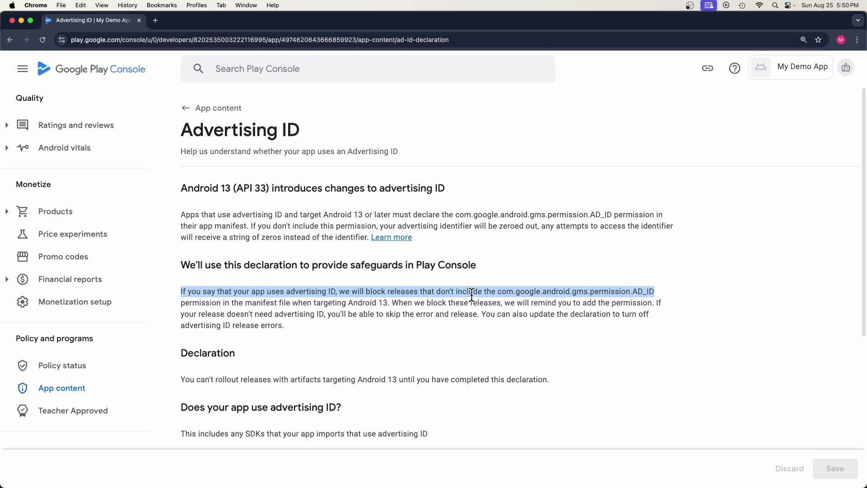
{"action": "scroll", "coordinate": [334, 328], "scroll_direction": "down", "scroll_amount": 1}
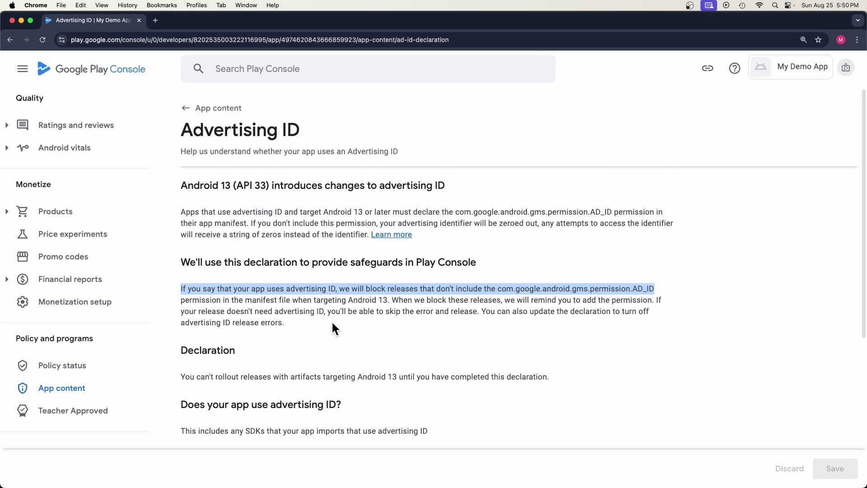
{"action": "scroll", "coordinate": [333, 329], "scroll_direction": "down", "scroll_amount": 5}
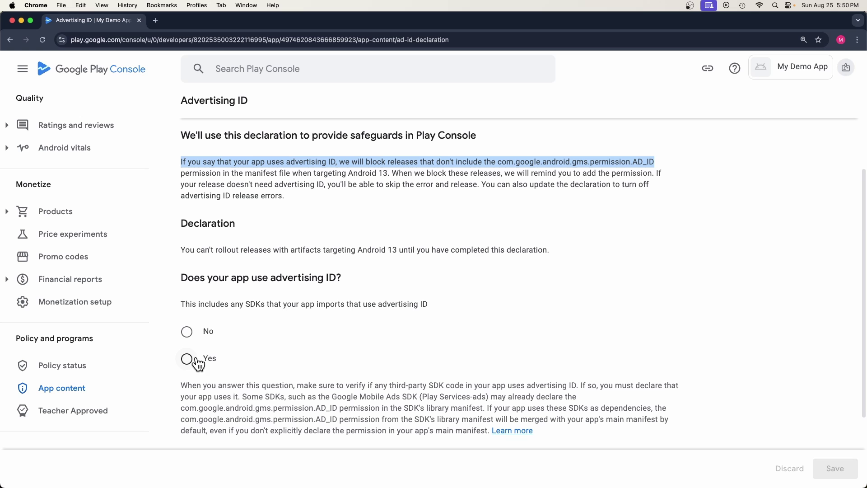
Step: Answer Yes to using advertising ID, tick Advertising or marketing, and save
{"action": "left_click", "coordinate": [192, 358]}
{"action": "scroll", "coordinate": [221, 289], "scroll_direction": "down", "scroll_amount": 7}
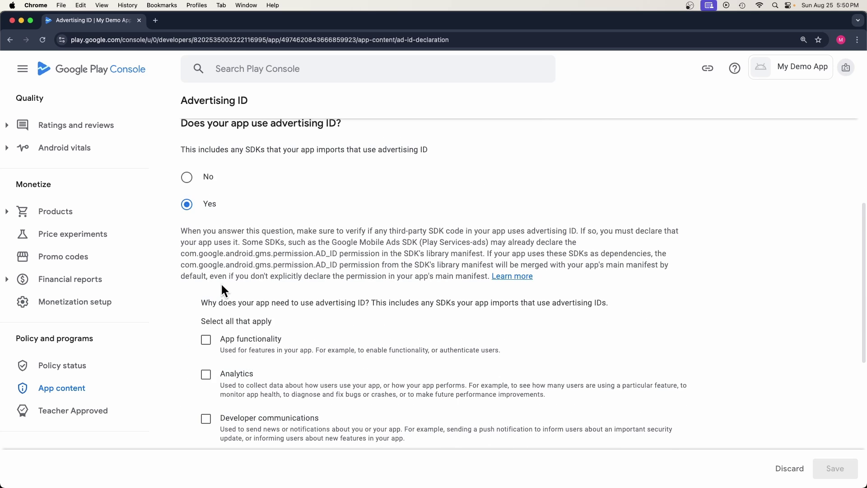
{"action": "scroll", "coordinate": [223, 292], "scroll_direction": "down", "scroll_amount": 2}
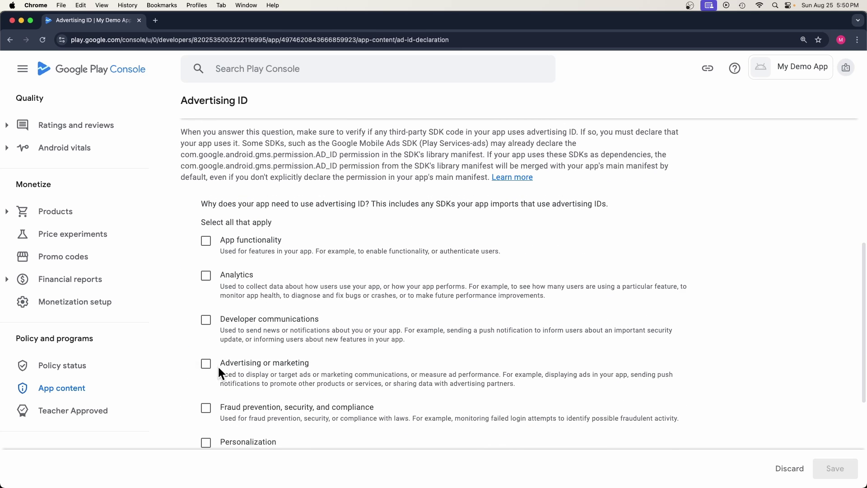
{"action": "left_click", "coordinate": [206, 367]}
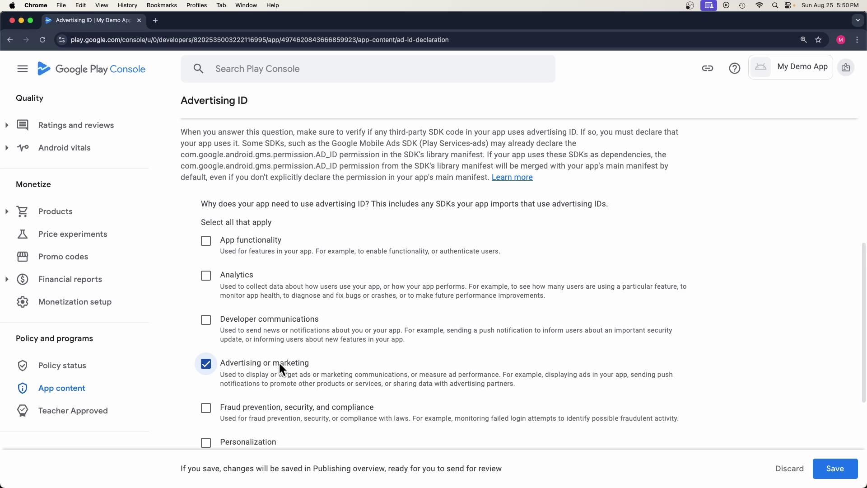
{"action": "left_click", "coordinate": [834, 468]}
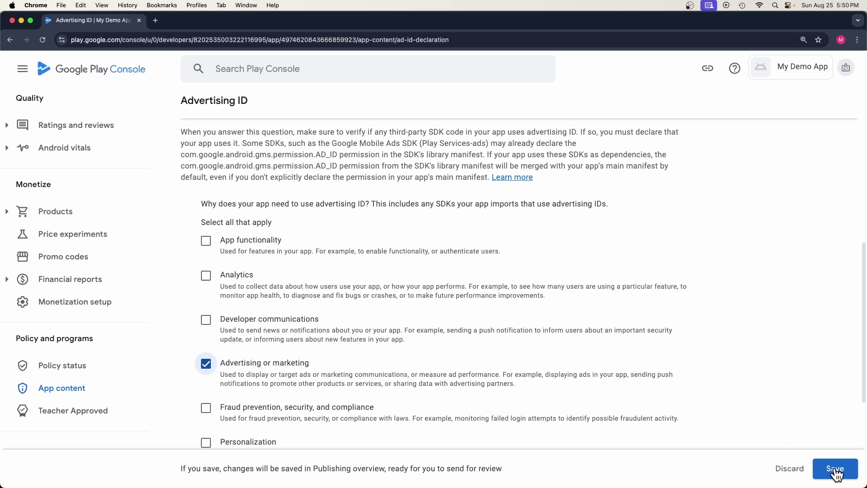
{"action": "scroll", "coordinate": [226, 118], "scroll_direction": "up", "scroll_amount": 4}
{"action": "scroll", "coordinate": [225, 118], "scroll_direction": "up", "scroll_amount": 5}
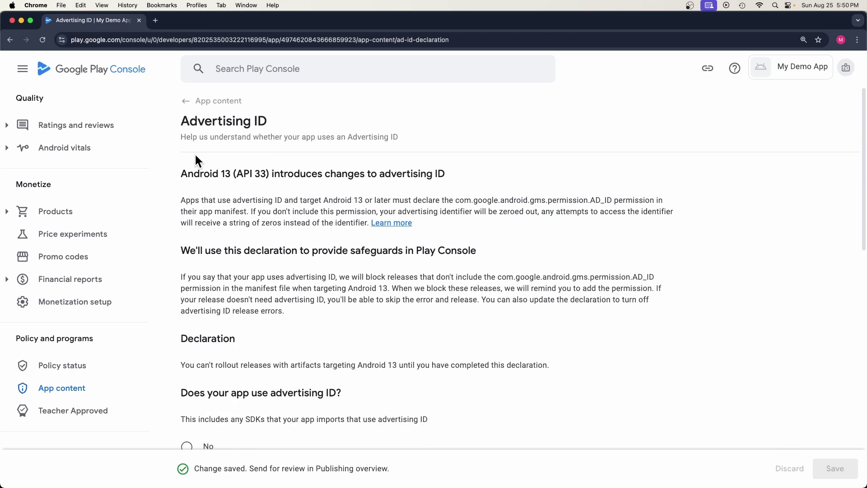
Step: Declare No for Government apps, save, and go back to App content
{"action": "left_click", "coordinate": [210, 107]}
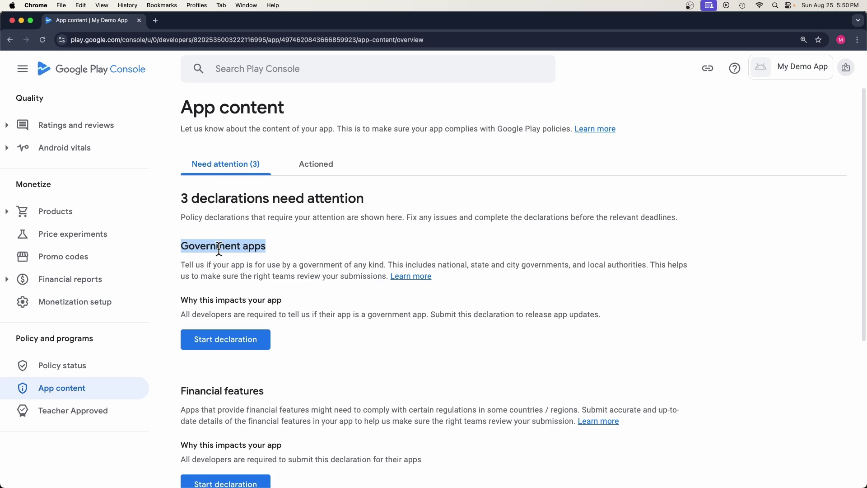
{"action": "left_click", "coordinate": [217, 342]}
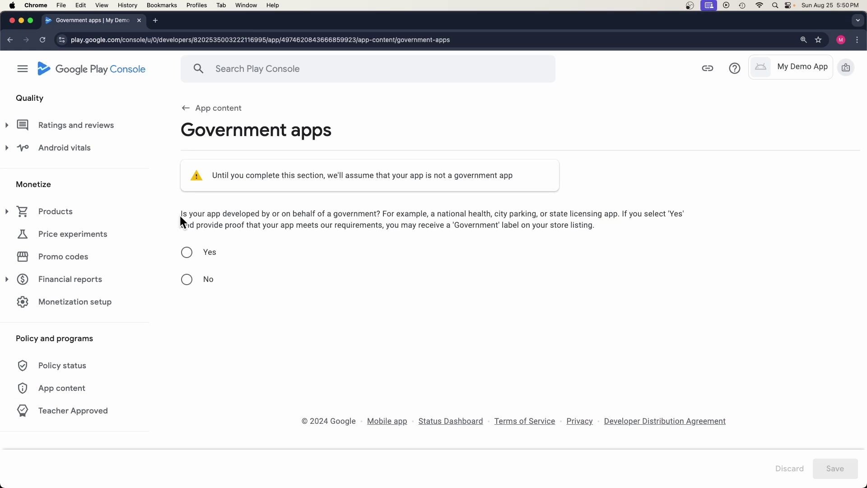
{"action": "left_click_drag", "start_coordinate": [180, 213], "coordinate": [350, 218]}
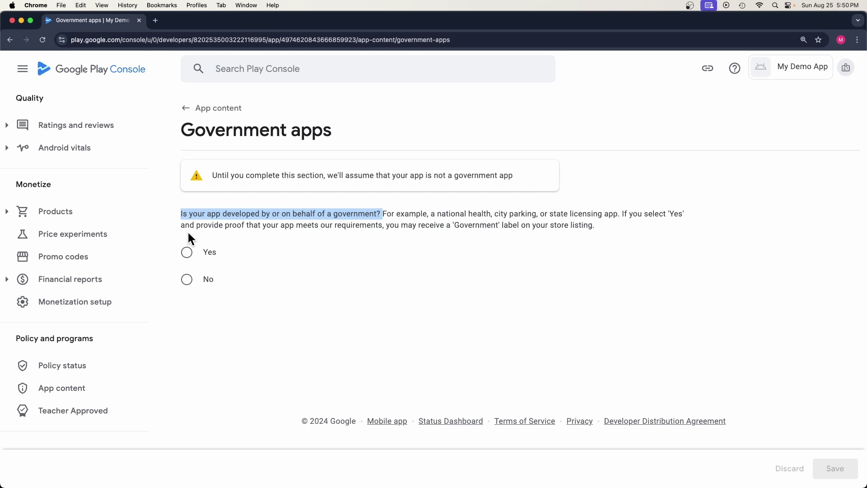
{"action": "left_click", "coordinate": [187, 280]}
{"action": "left_click", "coordinate": [830, 467]}
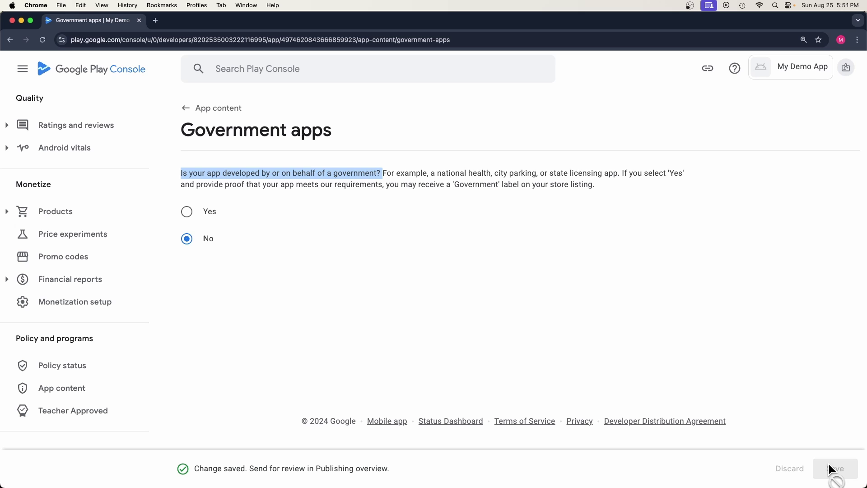
{"action": "left_click", "coordinate": [201, 109]}
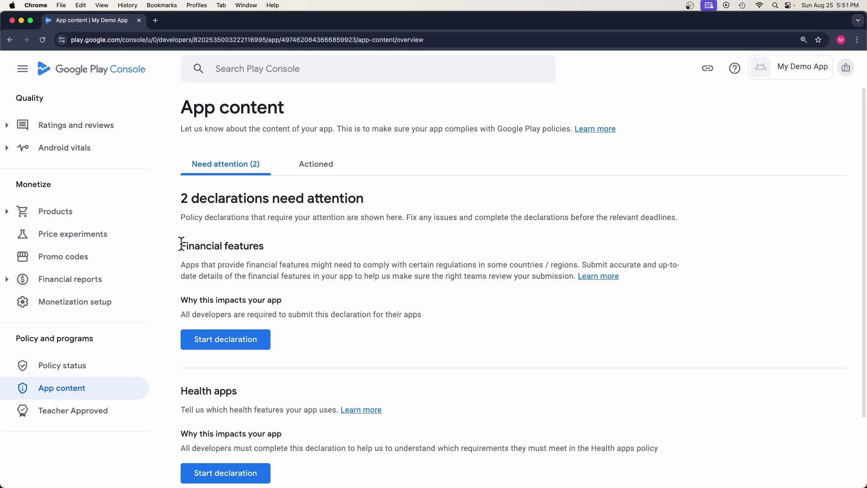
Step: Tick 'My app doesn't provide any financial features', save, and return to App content
{"action": "left_click_drag", "start_coordinate": [182, 244], "coordinate": [238, 240]}
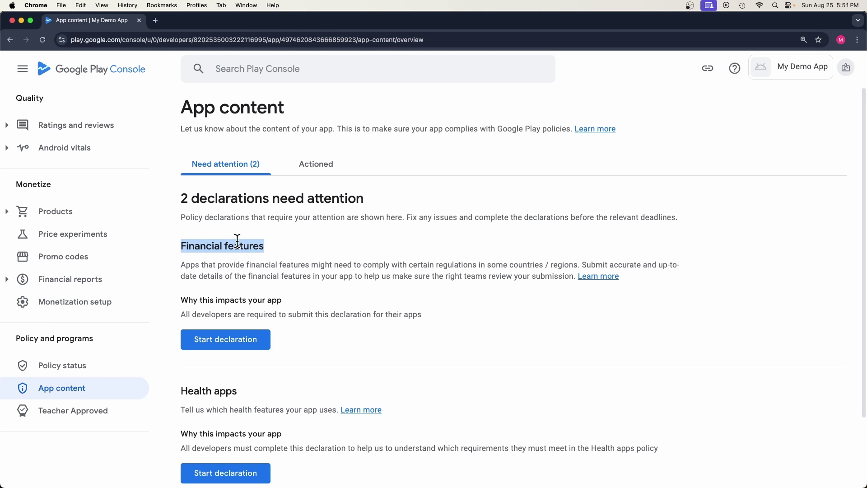
{"action": "left_click", "coordinate": [223, 343]}
{"action": "left_click_drag", "start_coordinate": [181, 226], "coordinate": [366, 220]}
{"action": "scroll", "coordinate": [271, 252], "scroll_direction": "down", "scroll_amount": 15}
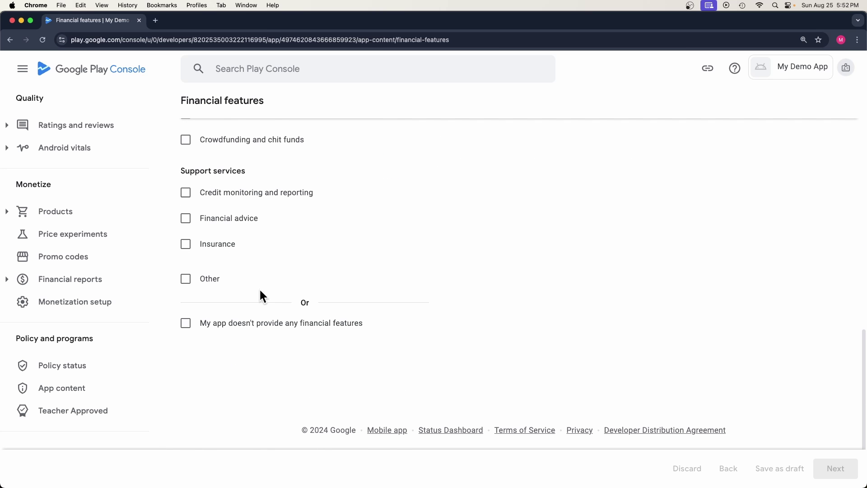
{"action": "left_click", "coordinate": [190, 326]}
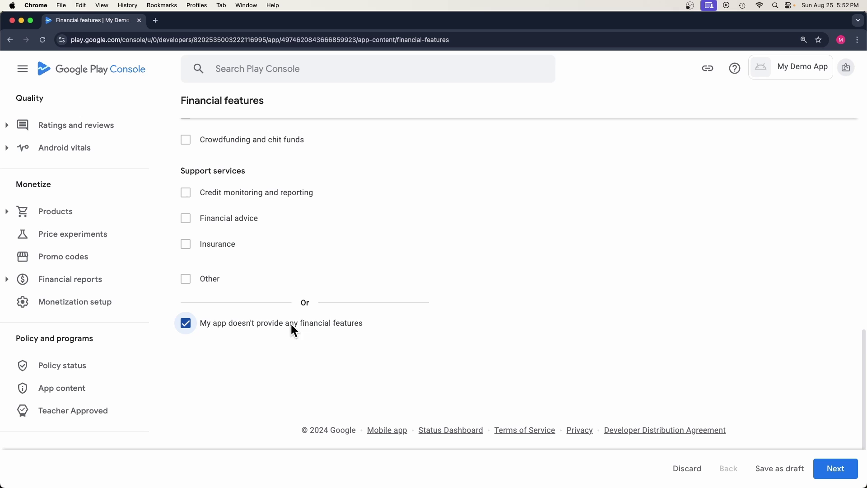
{"action": "left_click", "coordinate": [836, 469]}
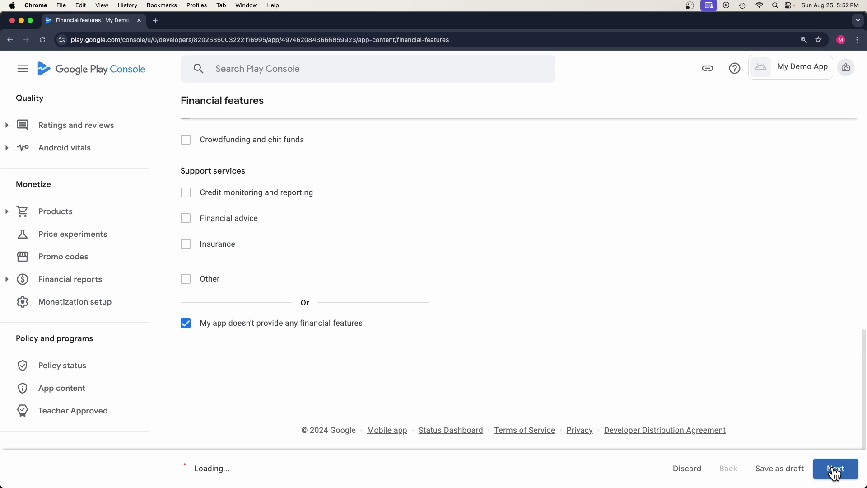
{"action": "left_click", "coordinate": [848, 468]}
{"action": "left_click", "coordinate": [812, 444]}
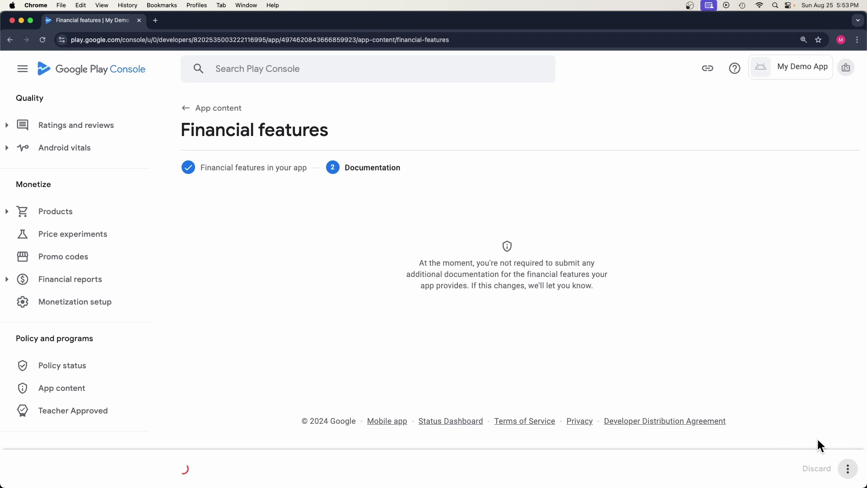
{"action": "left_click", "coordinate": [219, 108]}
Step: Tick 'My app does not have any health features' and save the Health apps declaration
{"action": "triple_click", "coordinate": [181, 245]}
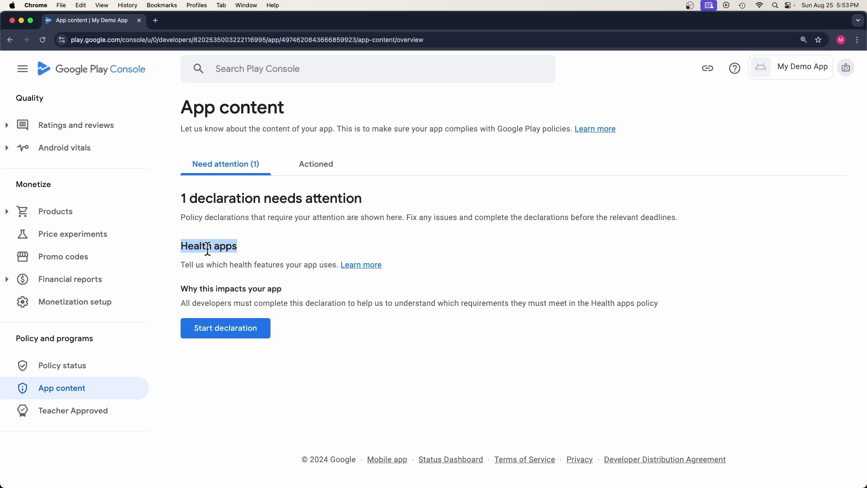
{"action": "left_click", "coordinate": [218, 328]}
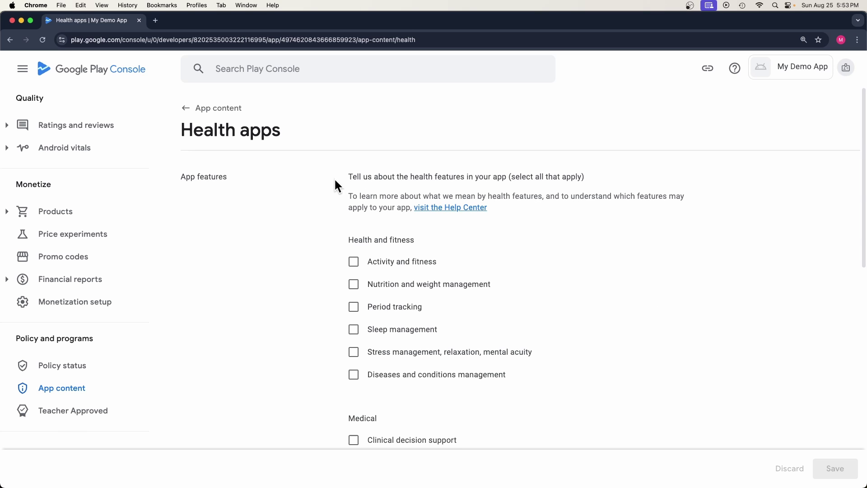
{"action": "triple_click", "coordinate": [349, 175]}
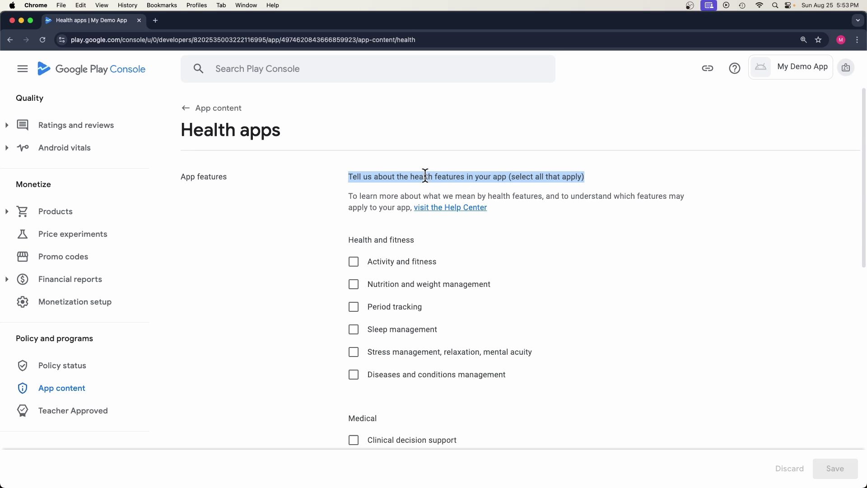
{"action": "scroll", "coordinate": [374, 184], "scroll_direction": "down", "scroll_amount": 10}
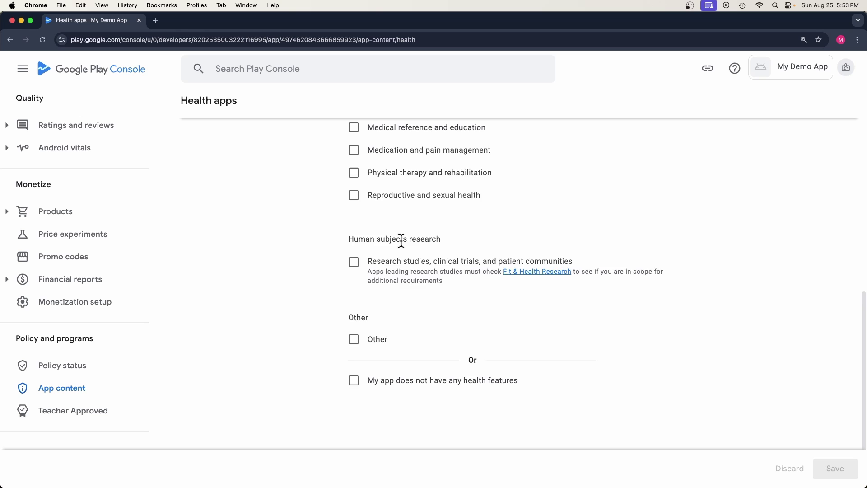
{"action": "left_click", "coordinate": [353, 346]}
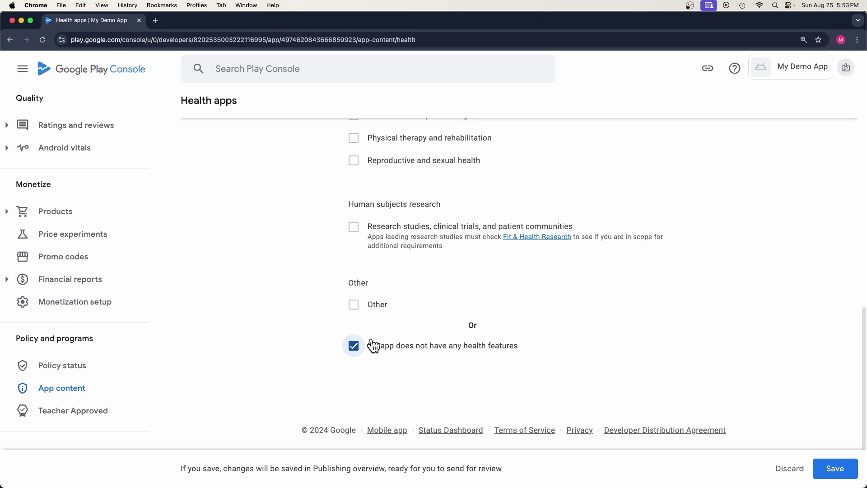
{"action": "left_click", "coordinate": [842, 467]}
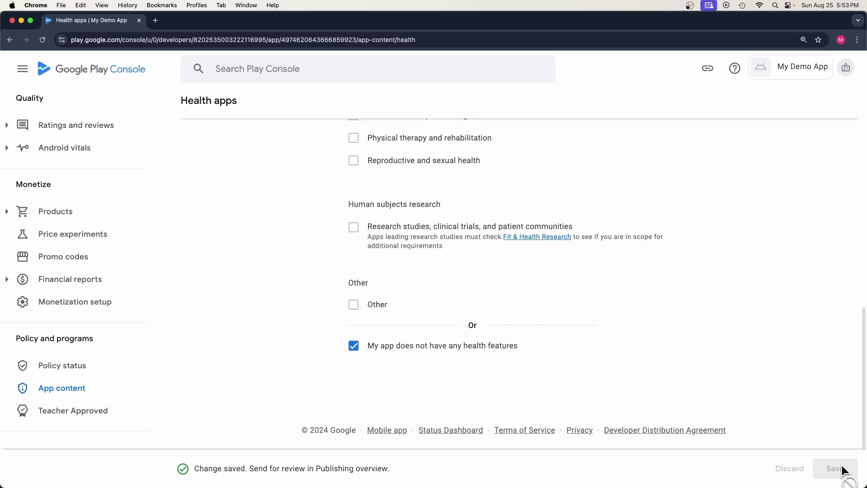
Step: Back on App content, review the Actioned tab listing all completed declarations
{"action": "scroll", "coordinate": [407, 229], "scroll_direction": "up", "scroll_amount": 15}
{"action": "left_click", "coordinate": [209, 111]}
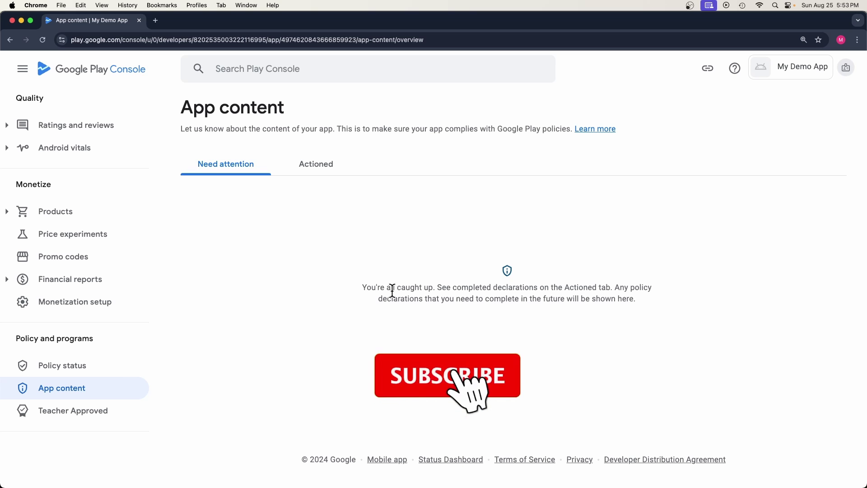
{"action": "left_click_drag", "start_coordinate": [364, 288], "coordinate": [449, 299]}
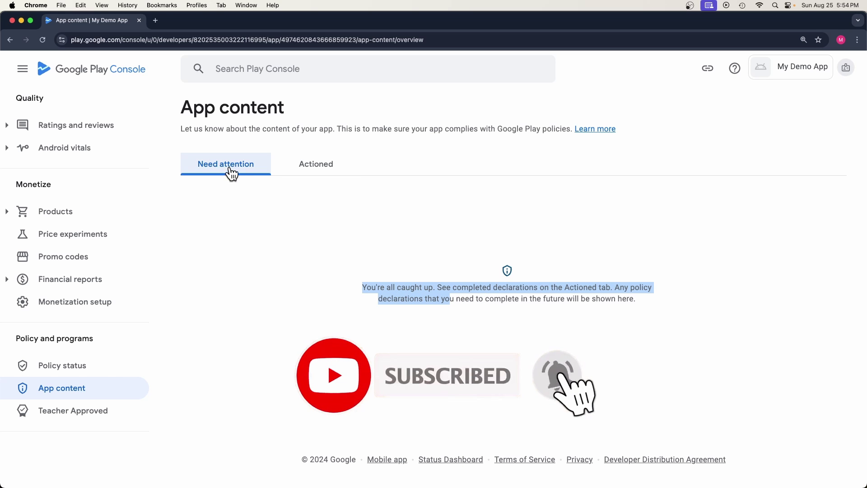
{"action": "left_click", "coordinate": [318, 176]}
{"action": "scroll", "coordinate": [271, 234], "scroll_direction": "down", "scroll_amount": 3}
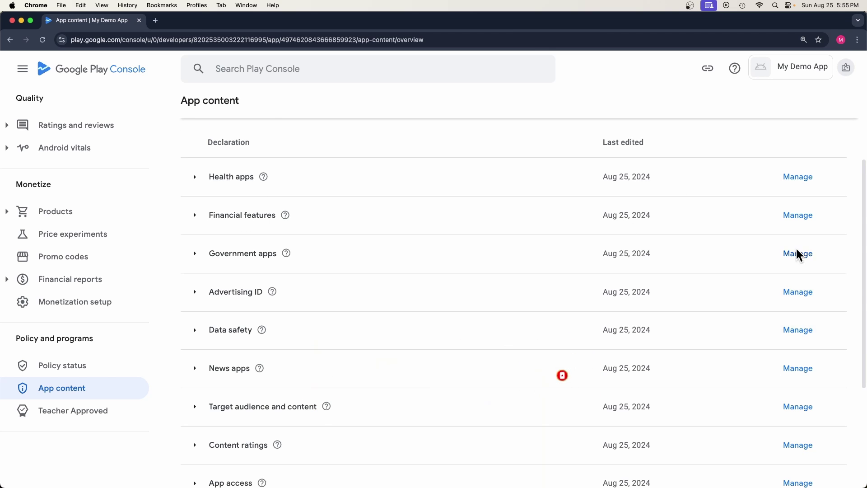
{"action": "scroll", "coordinate": [415, 179], "scroll_direction": "up", "scroll_amount": 3}
{"action": "scroll", "coordinate": [110, 128], "scroll_direction": "up", "scroll_amount": 10}
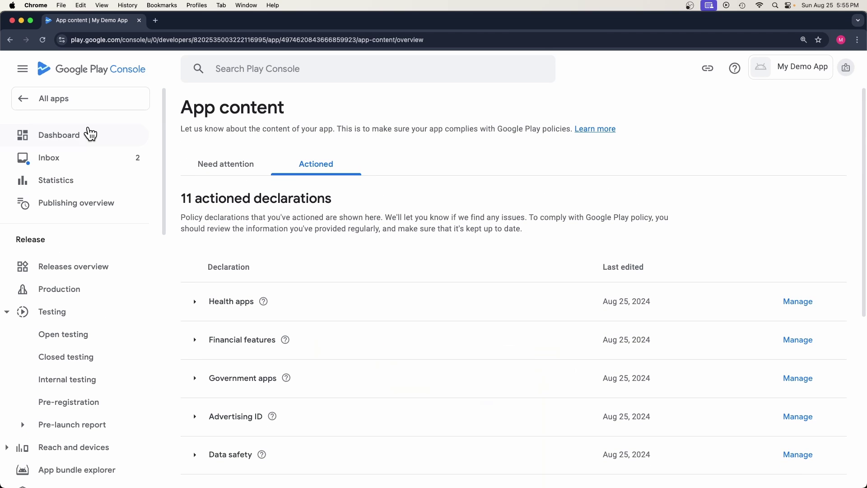
Step: Review the Dashboard's checked-off setup tasks and expand Store presence in the sidebar
{"action": "left_click", "coordinate": [56, 141]}
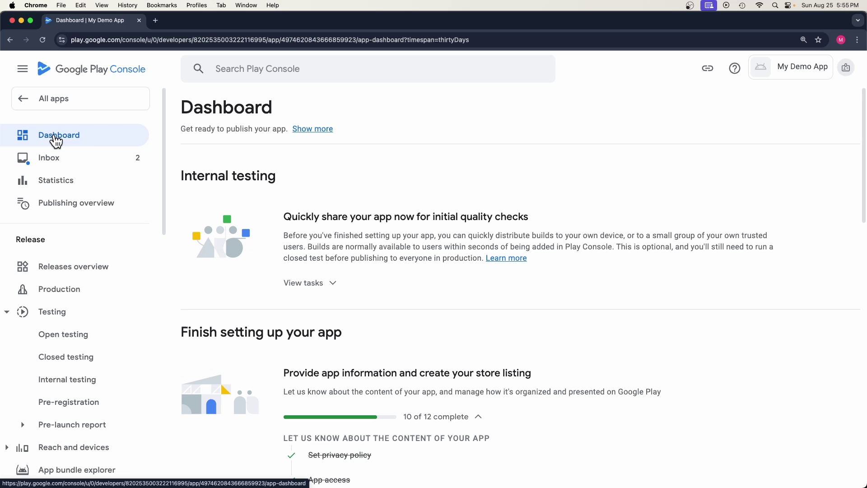
{"action": "scroll", "coordinate": [413, 305], "scroll_direction": "down", "scroll_amount": 7}
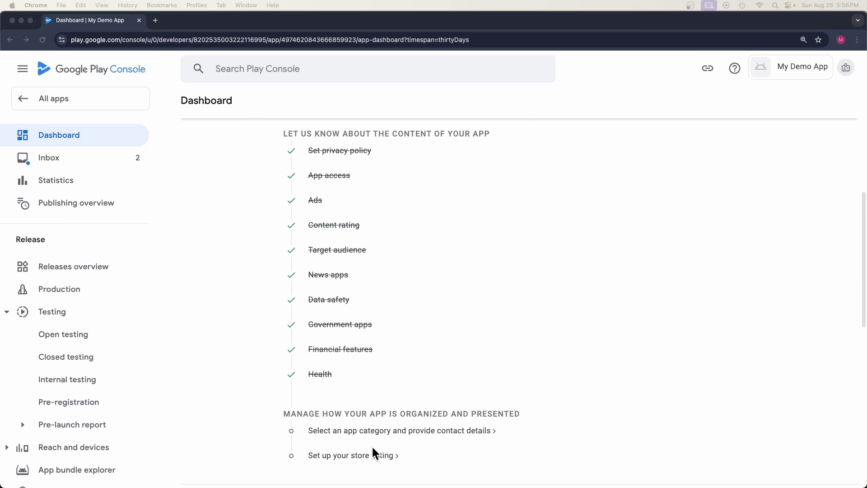
{"action": "scroll", "coordinate": [357, 440], "scroll_direction": "down", "scroll_amount": 8}
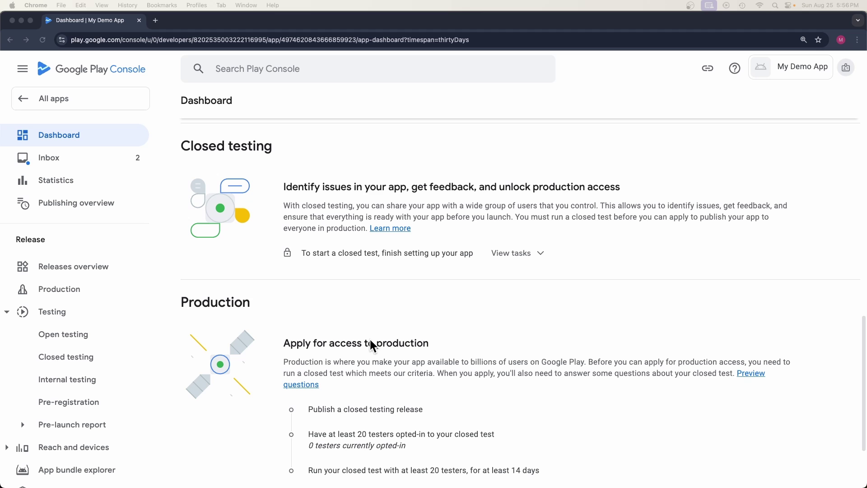
{"action": "scroll", "coordinate": [341, 311], "scroll_direction": "up", "scroll_amount": 8}
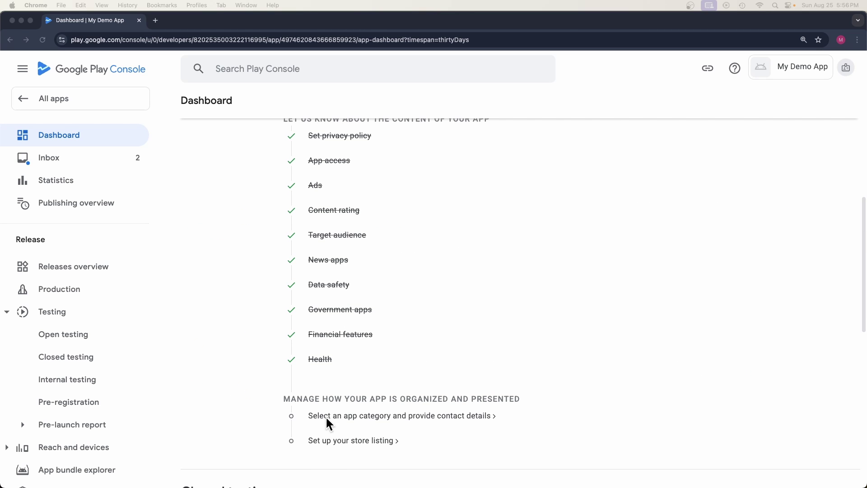
{"action": "left_click", "coordinate": [361, 403]}
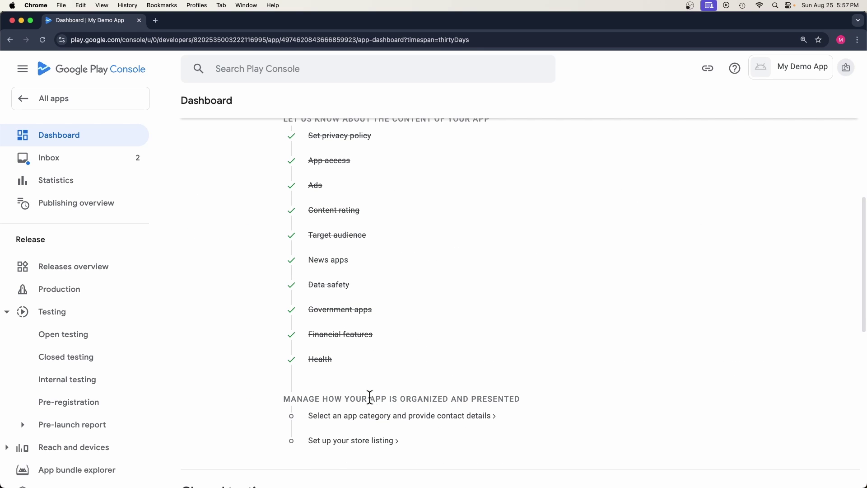
{"action": "left_click_drag", "start_coordinate": [368, 399], "coordinate": [530, 407]}
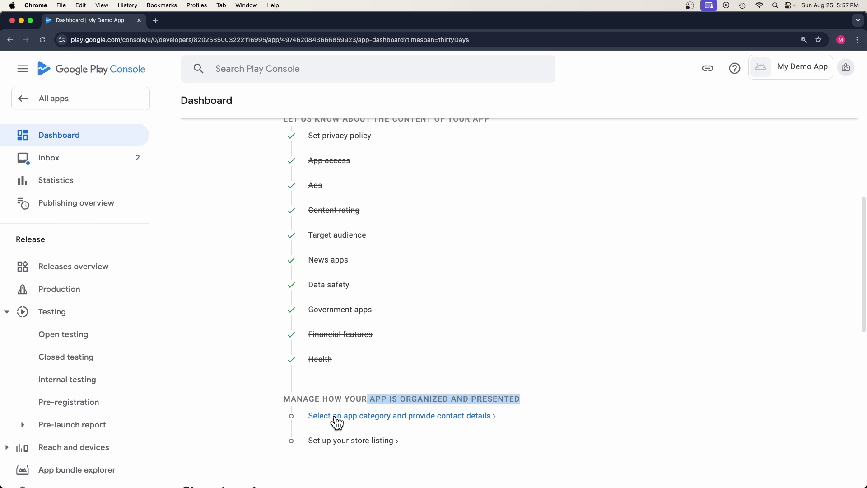
{"action": "scroll", "coordinate": [344, 422], "scroll_direction": "down", "scroll_amount": 2}
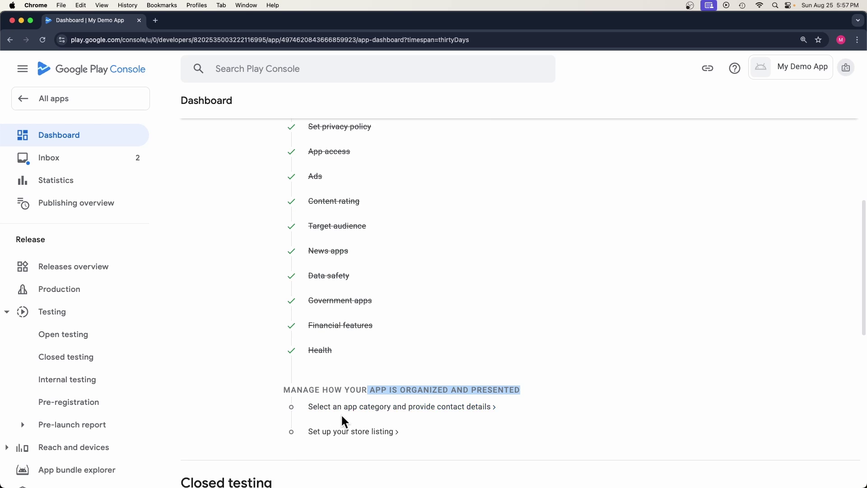
{"action": "scroll", "coordinate": [86, 379], "scroll_direction": "down", "scroll_amount": 4}
{"action": "scroll", "coordinate": [59, 383], "scroll_direction": "down", "scroll_amount": 6}
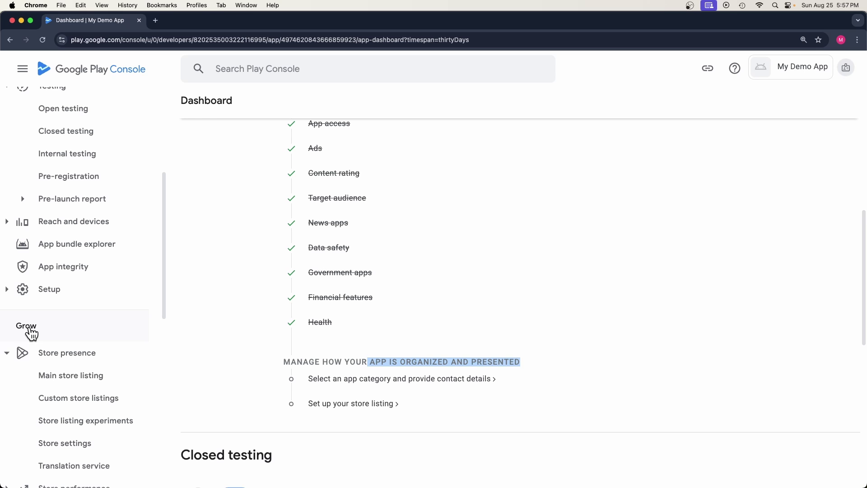
{"action": "left_click", "coordinate": [64, 359]}
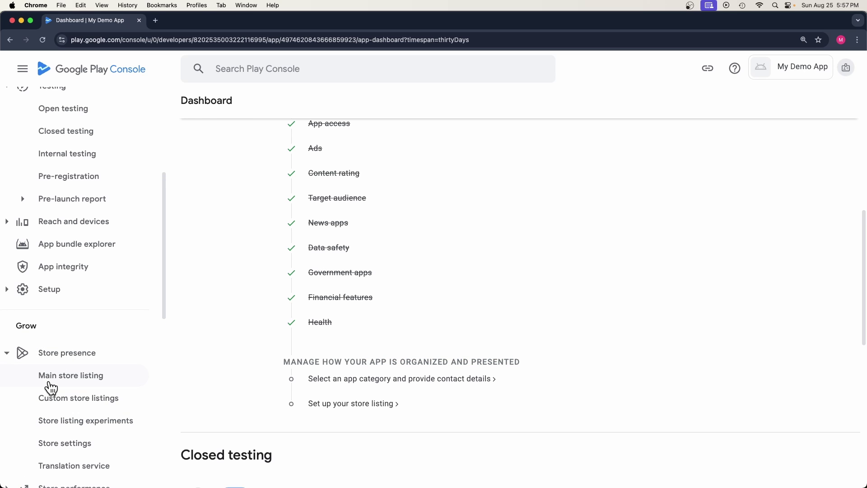
Step: In Store settings, set the app category to App, Books & Reference and save
{"action": "left_click", "coordinate": [57, 448]}
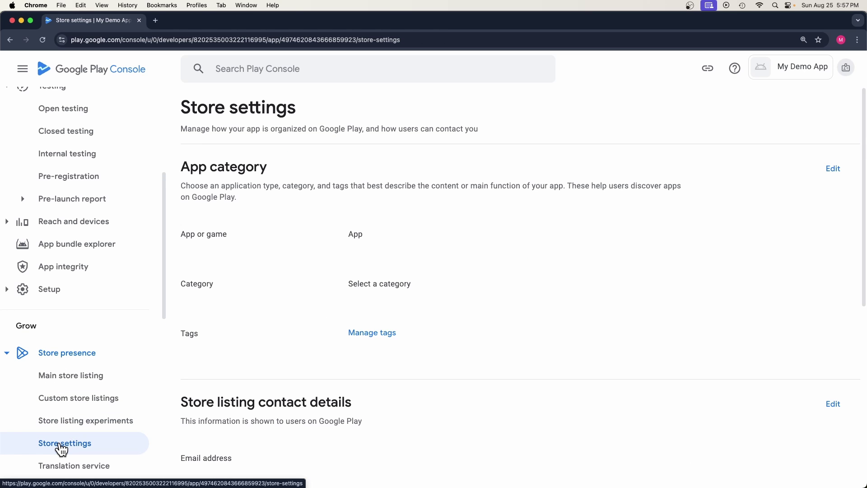
{"action": "left_click_drag", "start_coordinate": [185, 185], "coordinate": [550, 189]}
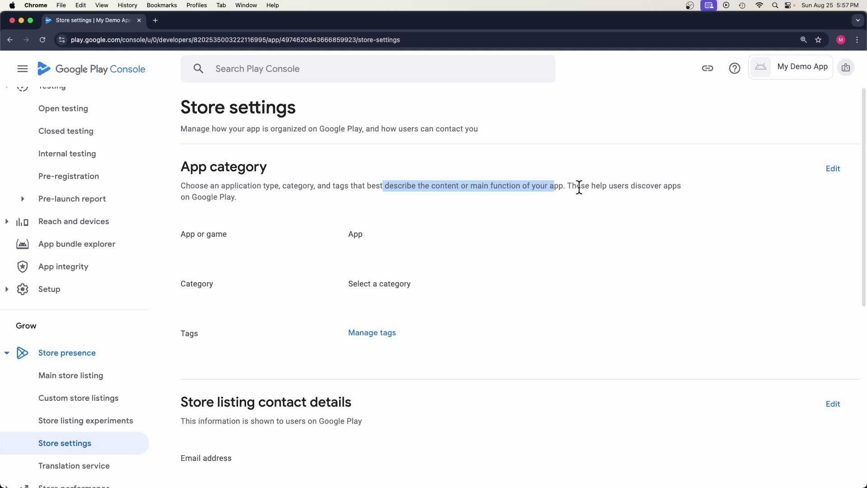
{"action": "left_click_drag", "start_coordinate": [596, 186], "coordinate": [319, 208]}
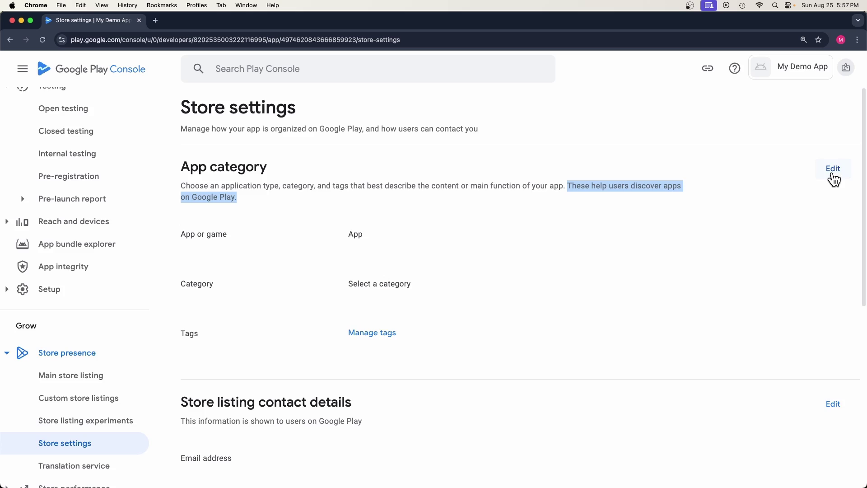
{"action": "left_click", "coordinate": [833, 171]}
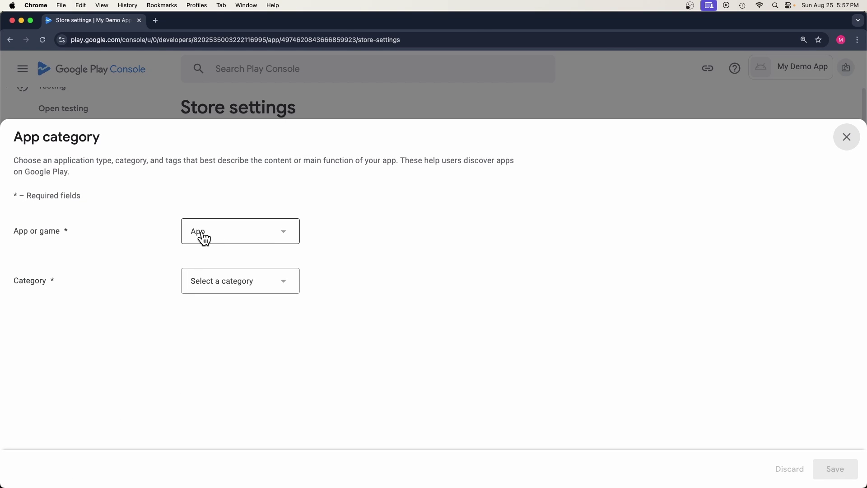
{"action": "left_click", "coordinate": [234, 236]}
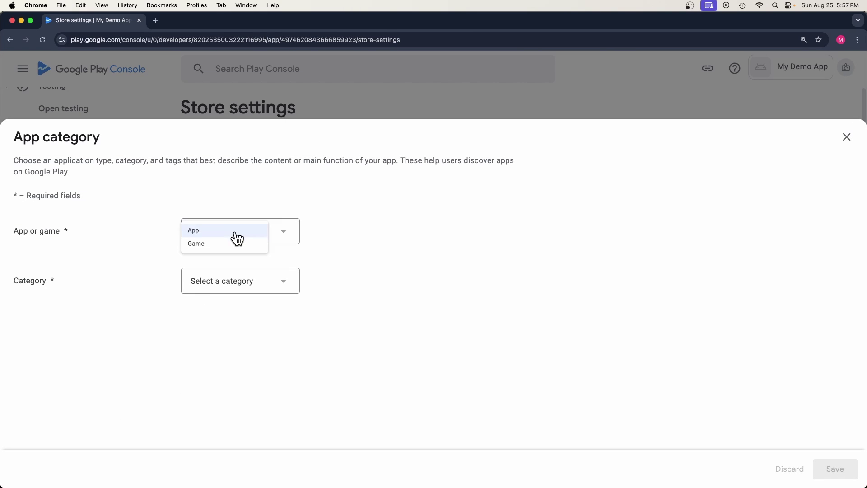
{"action": "left_click", "coordinate": [234, 232]}
{"action": "left_click", "coordinate": [228, 286]}
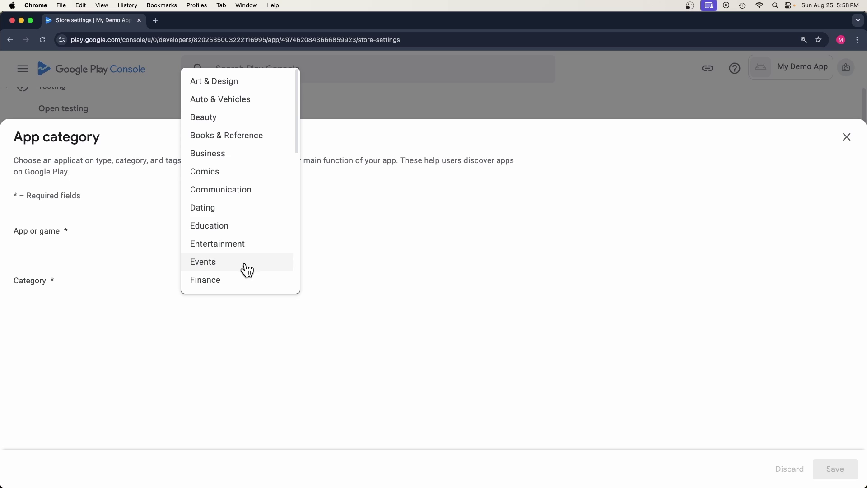
{"action": "left_click", "coordinate": [234, 144]}
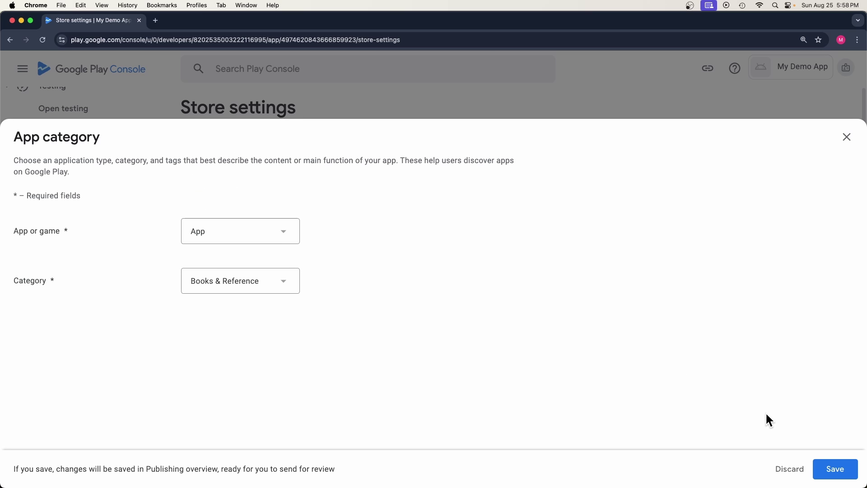
{"action": "left_click", "coordinate": [835, 468]}
{"action": "left_click", "coordinate": [846, 137]}
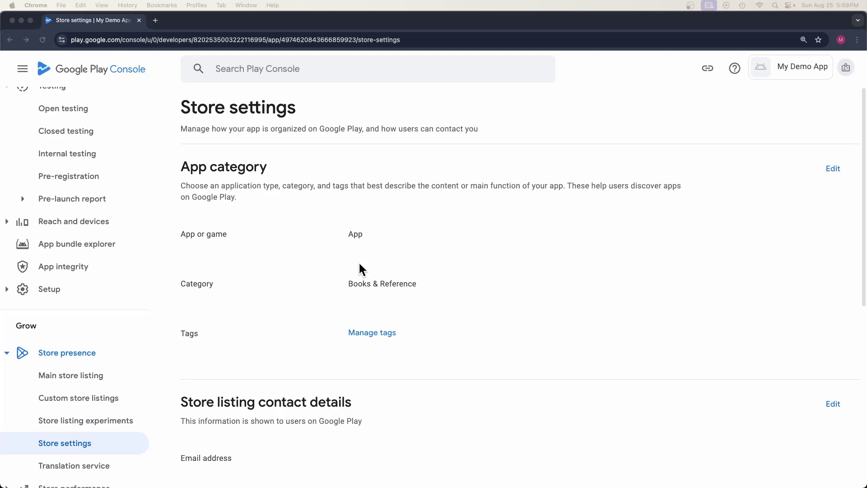
{"action": "double_click", "coordinate": [192, 334]}
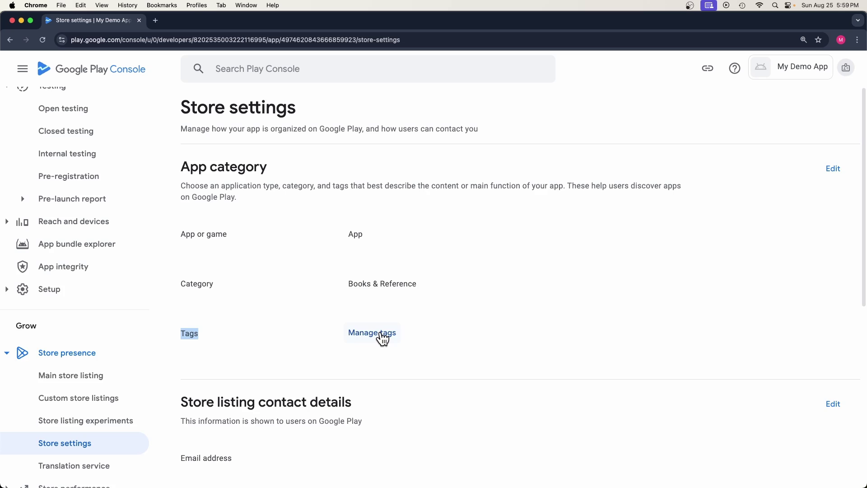
Step: Tag the app with Air travel, Audio recorder, Auto & vehicles, Baby care and Barcode scanner
{"action": "left_click", "coordinate": [379, 333]}
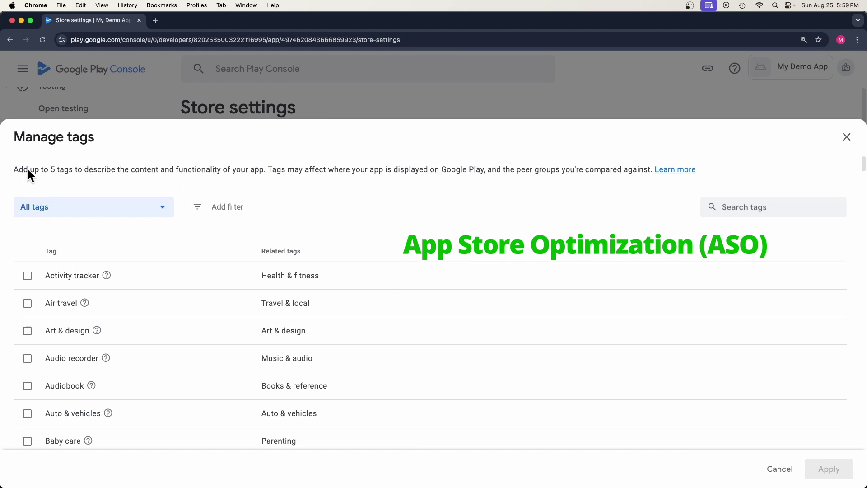
{"action": "scroll", "coordinate": [68, 325], "scroll_direction": "down", "scroll_amount": 5}
{"action": "scroll", "coordinate": [69, 329], "scroll_direction": "up", "scroll_amount": 5}
{"action": "left_click_drag", "start_coordinate": [25, 169], "coordinate": [236, 175]}
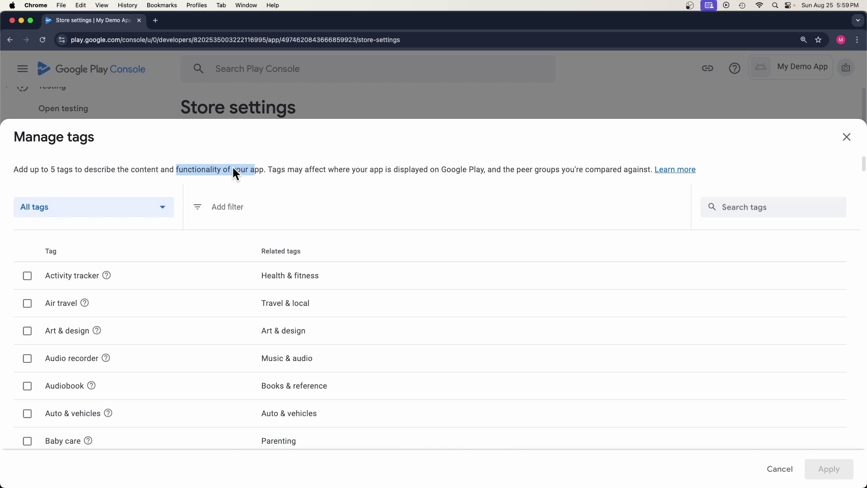
{"action": "scroll", "coordinate": [49, 262], "scroll_direction": "down", "scroll_amount": 1}
{"action": "left_click", "coordinate": [28, 281]}
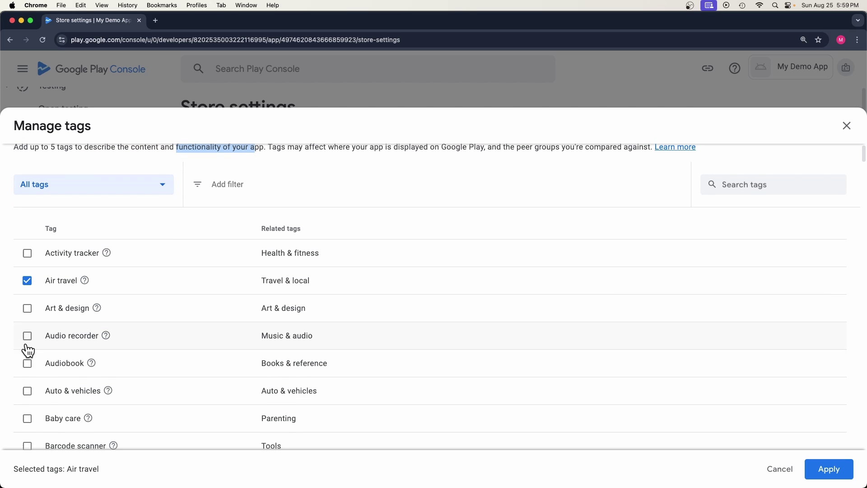
{"action": "left_click", "coordinate": [27, 336]}
{"action": "left_click", "coordinate": [28, 391]}
{"action": "left_click", "coordinate": [28, 419]}
{"action": "left_click", "coordinate": [28, 447]}
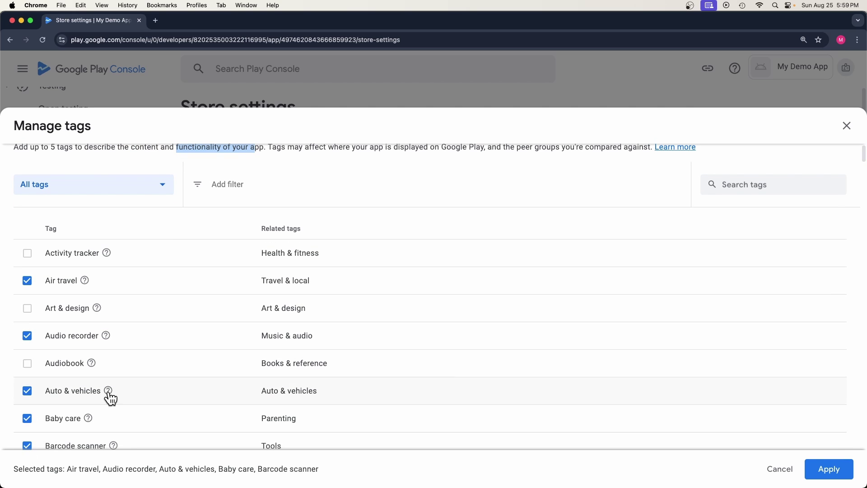
{"action": "left_click", "coordinate": [829, 469]}
Step: Paste and save the contact e-mail address in the store listing contact details
{"action": "scroll", "coordinate": [421, 339], "scroll_direction": "down", "scroll_amount": 5}
{"action": "left_click_drag", "start_coordinate": [189, 260], "coordinate": [351, 261]}
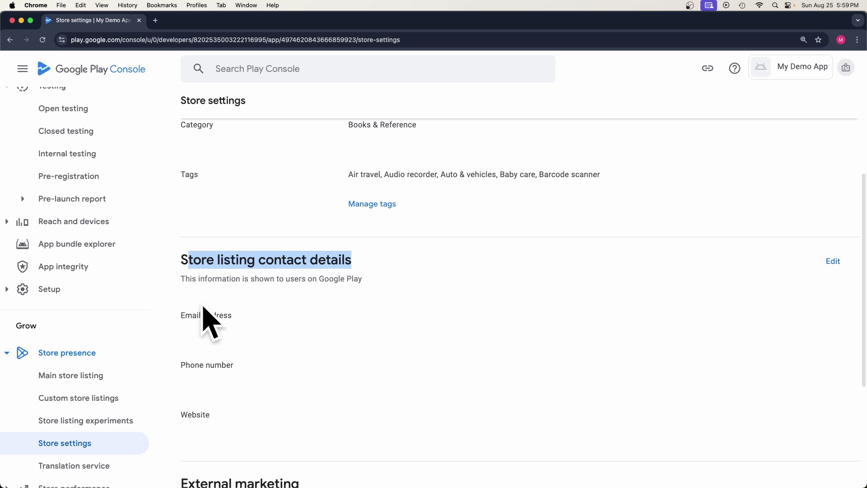
{"action": "left_click_drag", "start_coordinate": [202, 280], "coordinate": [345, 291]}
{"action": "left_click", "coordinate": [833, 261]}
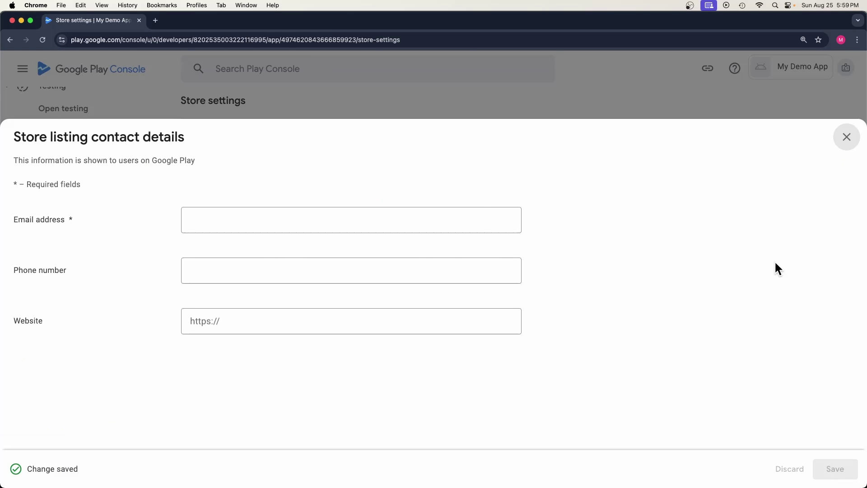
{"action": "right_click", "coordinate": [386, 225]}
{"action": "left_click", "coordinate": [399, 289]}
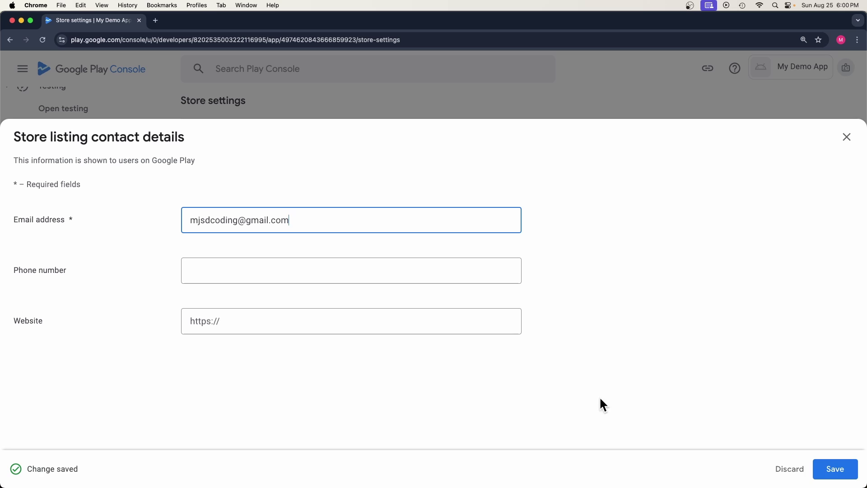
{"action": "left_click", "coordinate": [835, 470]}
{"action": "left_click", "coordinate": [847, 137]}
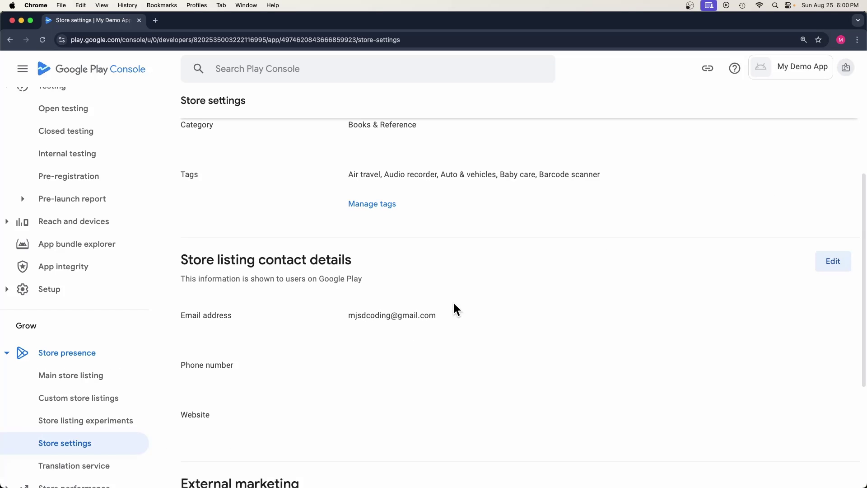
{"action": "scroll", "coordinate": [325, 276], "scroll_direction": "up", "scroll_amount": 4}
{"action": "scroll", "coordinate": [131, 158], "scroll_direction": "up", "scroll_amount": 5}
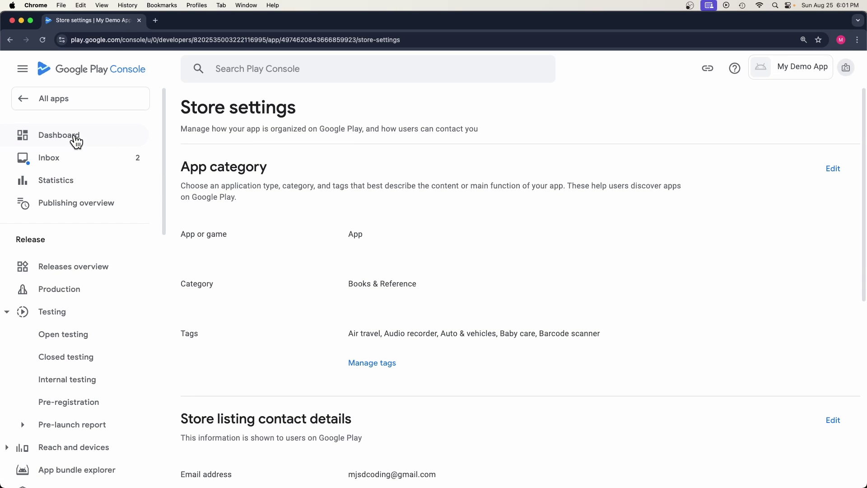
Step: Go from the dashboard to the Main store listing page and review its App name and description fields
{"action": "left_click", "coordinate": [101, 141]}
{"action": "scroll", "coordinate": [393, 329], "scroll_direction": "down", "scroll_amount": 6}
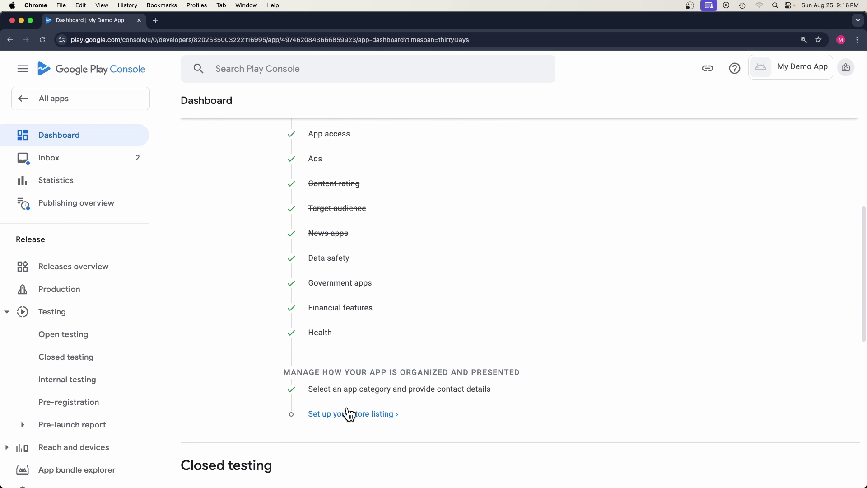
{"action": "scroll", "coordinate": [91, 287], "scroll_direction": "down", "scroll_amount": 4}
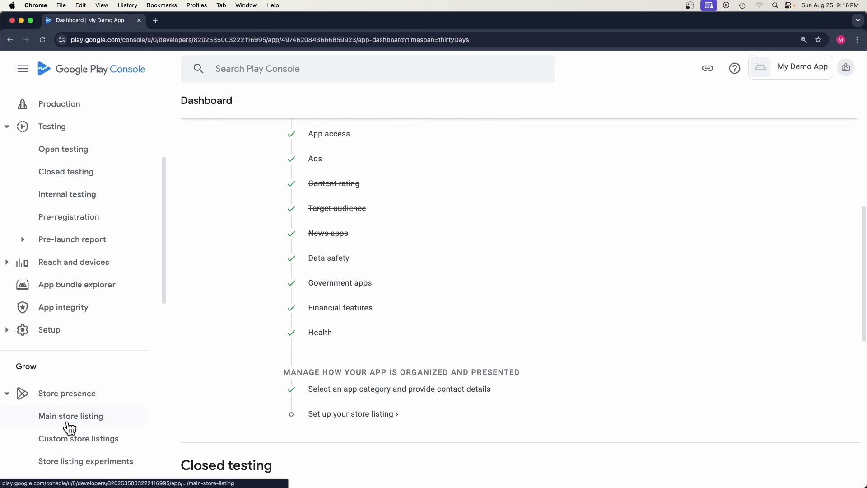
{"action": "left_click", "coordinate": [74, 420]}
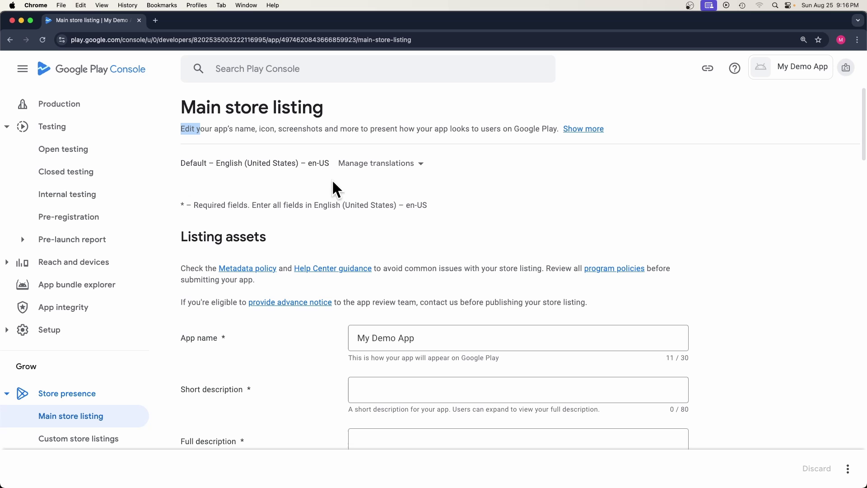
{"action": "scroll", "coordinate": [447, 278], "scroll_direction": "down", "scroll_amount": 1}
{"action": "scroll", "coordinate": [445, 279], "scroll_direction": "down", "scroll_amount": 2}
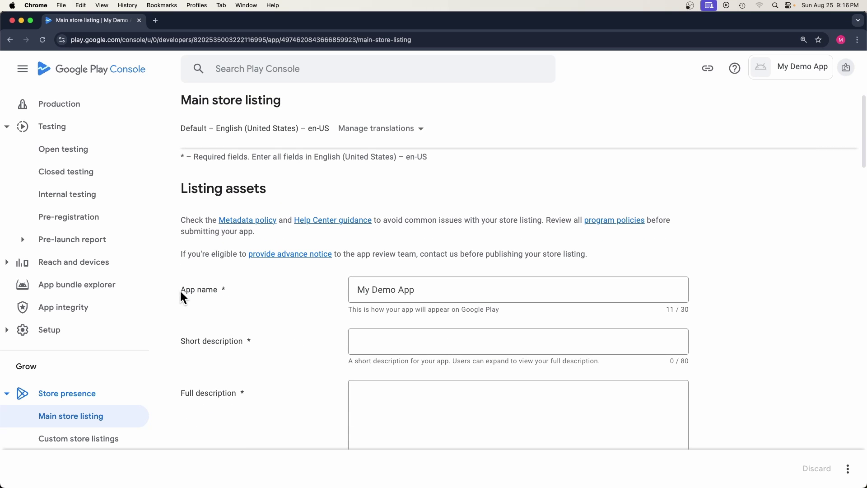
{"action": "left_click_drag", "start_coordinate": [182, 296], "coordinate": [223, 297]}
{"action": "left_click_drag", "start_coordinate": [181, 338], "coordinate": [198, 347]}
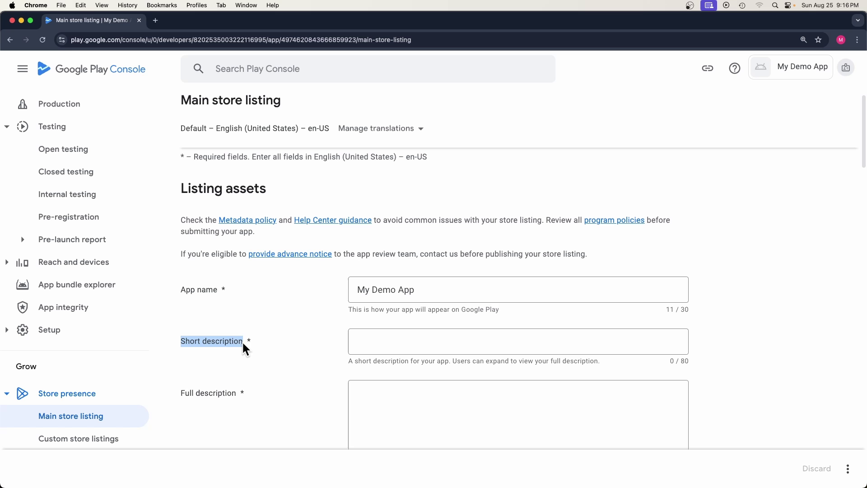
{"action": "left_click_drag", "start_coordinate": [182, 389], "coordinate": [228, 399]}
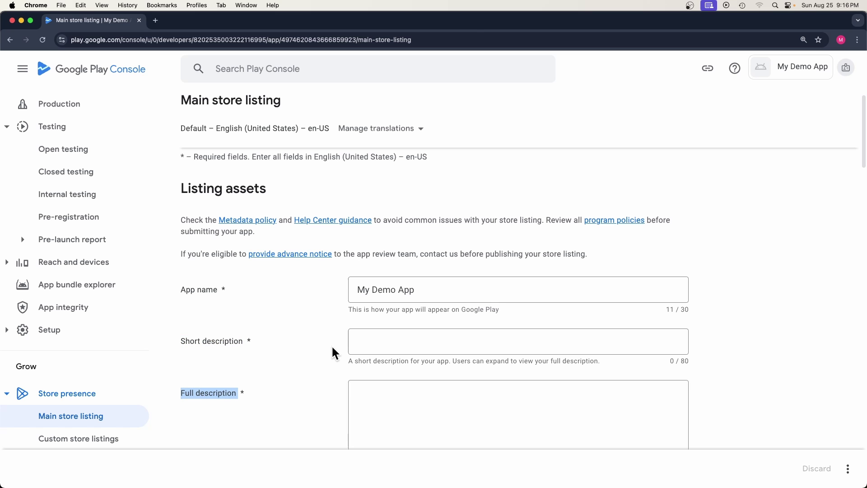
{"action": "scroll", "coordinate": [271, 347], "scroll_direction": "down", "scroll_amount": 2}
{"action": "scroll", "coordinate": [208, 342], "scroll_direction": "down", "scroll_amount": 1}
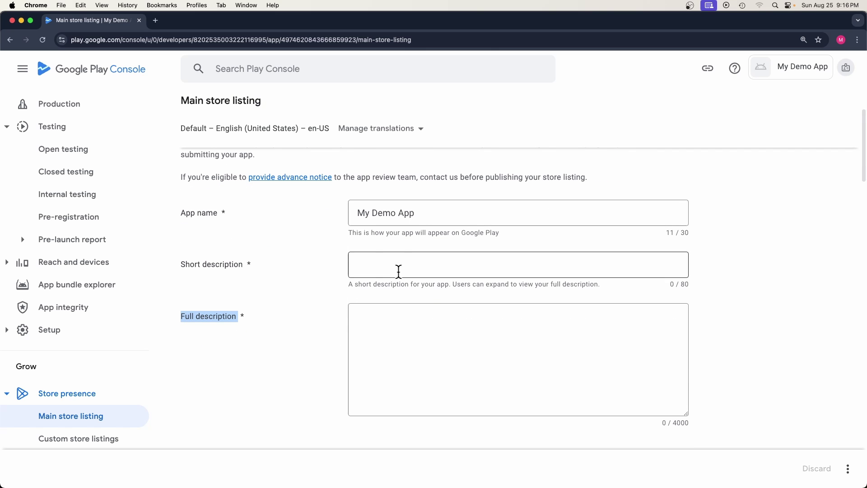
{"action": "left_click_drag", "start_coordinate": [357, 213], "coordinate": [419, 213]}
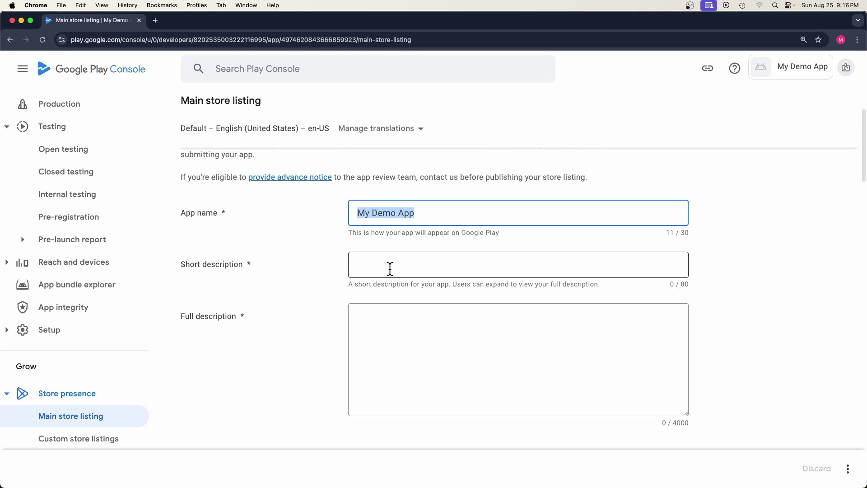
Step: Paste the short description 'Please like and Subscribe !!!' and the demo-app full description
{"action": "left_click", "coordinate": [388, 267]}
{"action": "right_click", "coordinate": [388, 266]}
{"action": "left_click", "coordinate": [397, 330]}
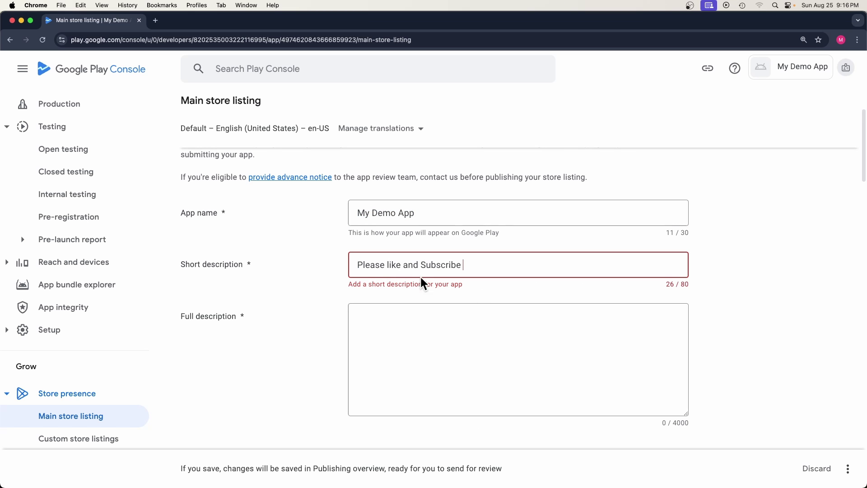
{"action": "type", "text": "!!!"}
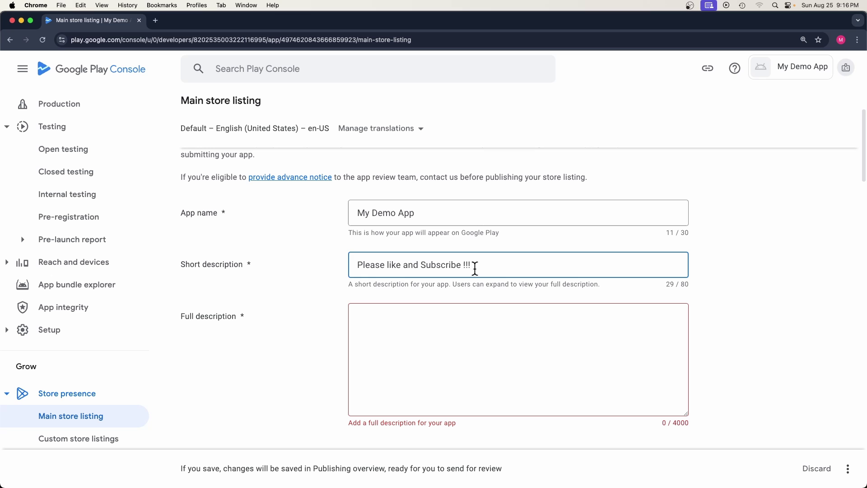
{"action": "left_click", "coordinate": [373, 316]}
{"action": "right_click", "coordinate": [372, 316]}
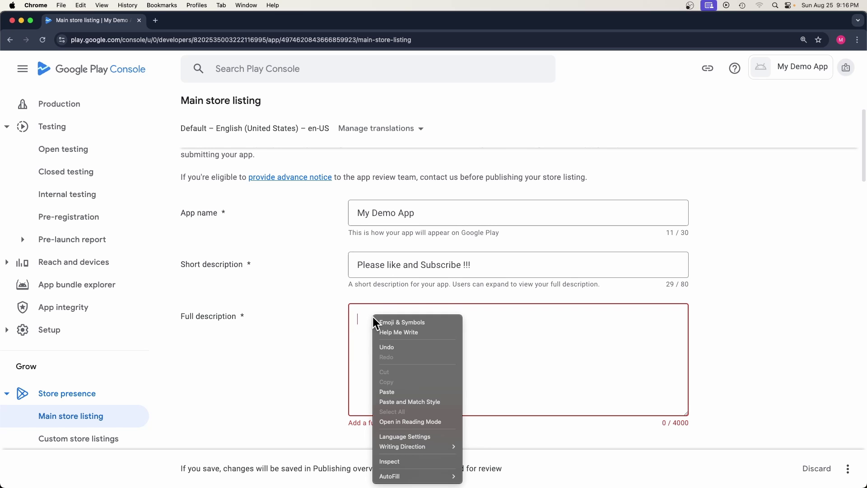
{"action": "left_click", "coordinate": [396, 390]}
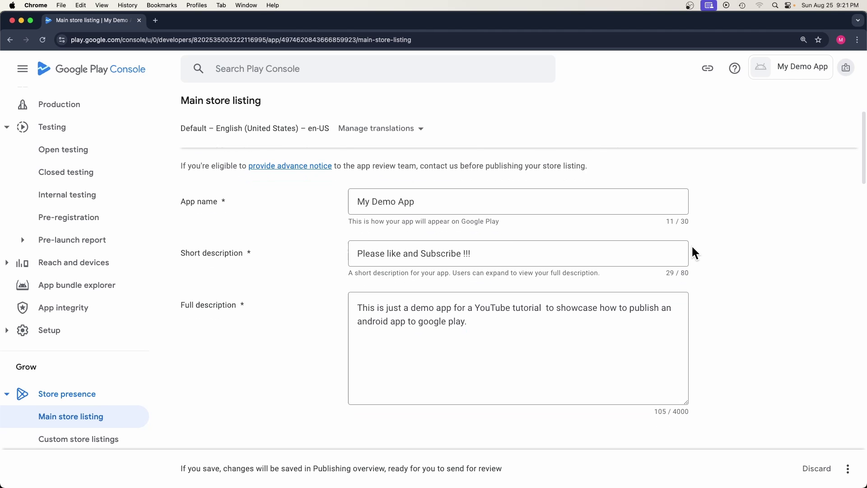
Step: Zoom out and look over the Graphics, Phone, Tablet and Chromebook requirement sections
{"action": "key", "text": "super+minus"}
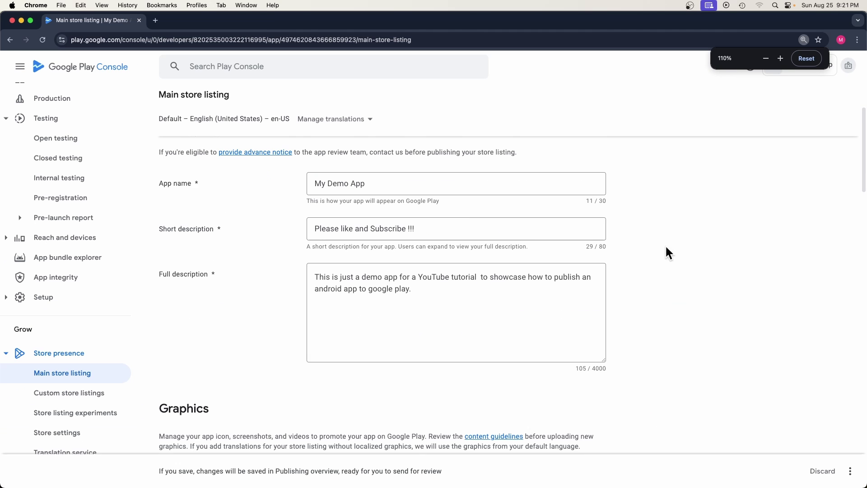
{"action": "scroll", "coordinate": [247, 305], "scroll_direction": "down", "scroll_amount": 2}
{"action": "double_click", "coordinate": [180, 350]}
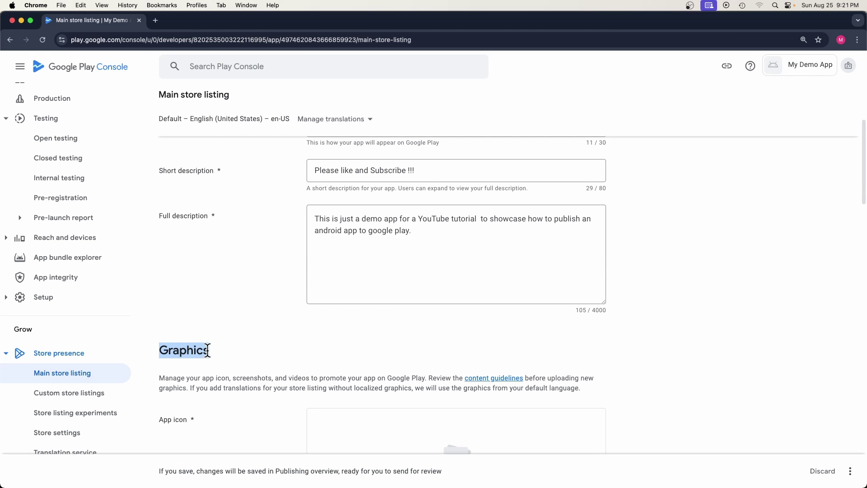
{"action": "scroll", "coordinate": [207, 351], "scroll_direction": "down", "scroll_amount": 3}
{"action": "left_click", "coordinate": [160, 322]}
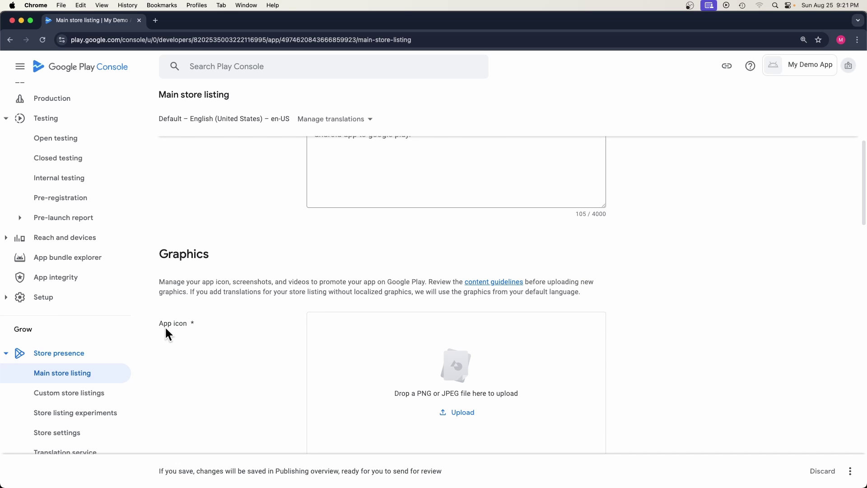
{"action": "left_click_drag", "start_coordinate": [160, 324], "coordinate": [211, 335]}
{"action": "scroll", "coordinate": [199, 332], "scroll_direction": "down", "scroll_amount": 5}
{"action": "left_click_drag", "start_coordinate": [158, 322], "coordinate": [228, 332]}
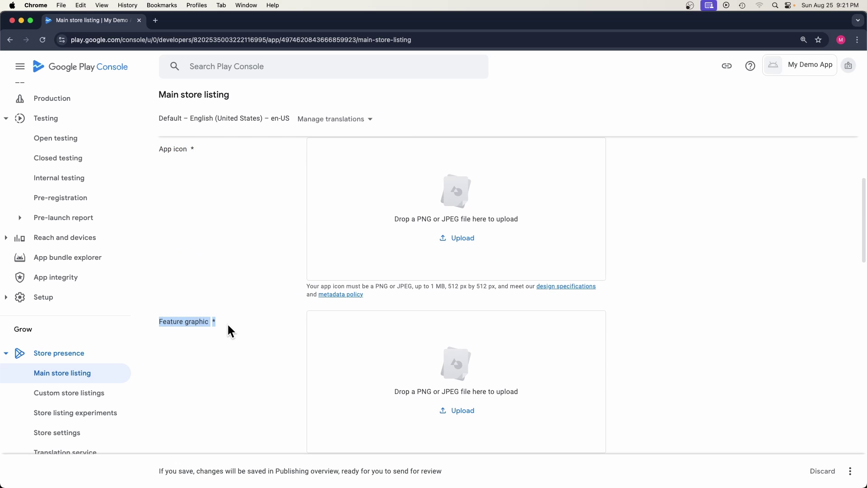
{"action": "scroll", "coordinate": [217, 329], "scroll_direction": "down", "scroll_amount": 5}
{"action": "left_click_drag", "start_coordinate": [176, 405], "coordinate": [251, 406]}
{"action": "scroll", "coordinate": [229, 385], "scroll_direction": "down", "scroll_amount": 7}
{"action": "scroll", "coordinate": [251, 403], "scroll_direction": "down", "scroll_amount": 11}
{"action": "scroll", "coordinate": [240, 379], "scroll_direction": "up", "scroll_amount": 11}
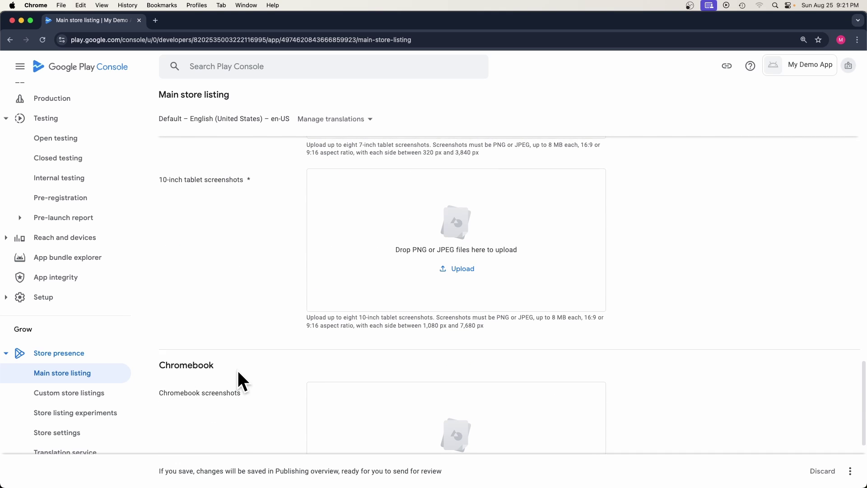
{"action": "scroll", "coordinate": [228, 361], "scroll_direction": "up", "scroll_amount": 8}
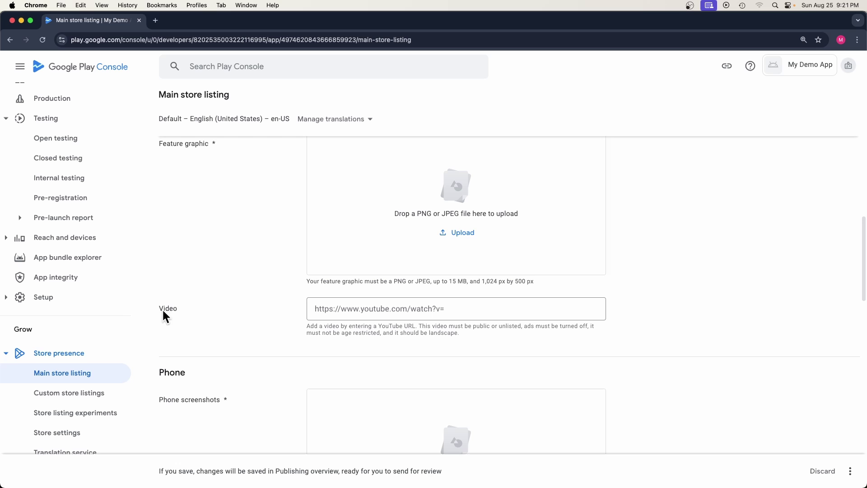
{"action": "scroll", "coordinate": [199, 334], "scroll_direction": "down", "scroll_amount": 18}
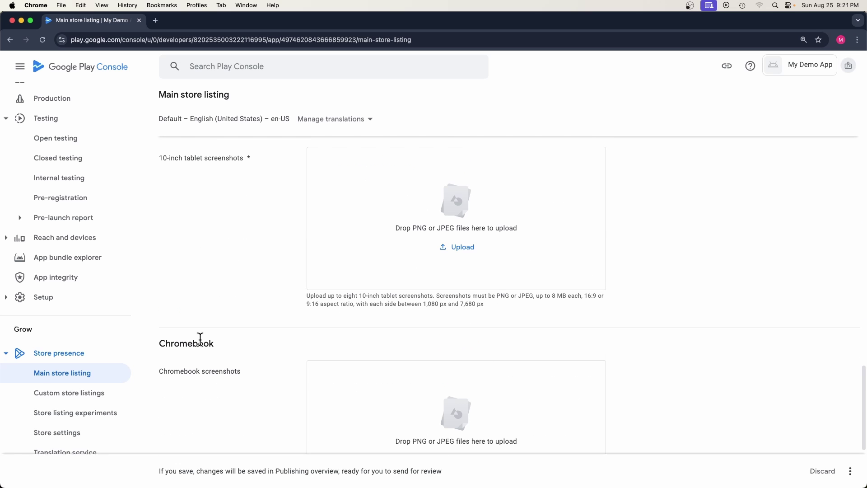
{"action": "left_click_drag", "start_coordinate": [185, 372], "coordinate": [246, 381]}
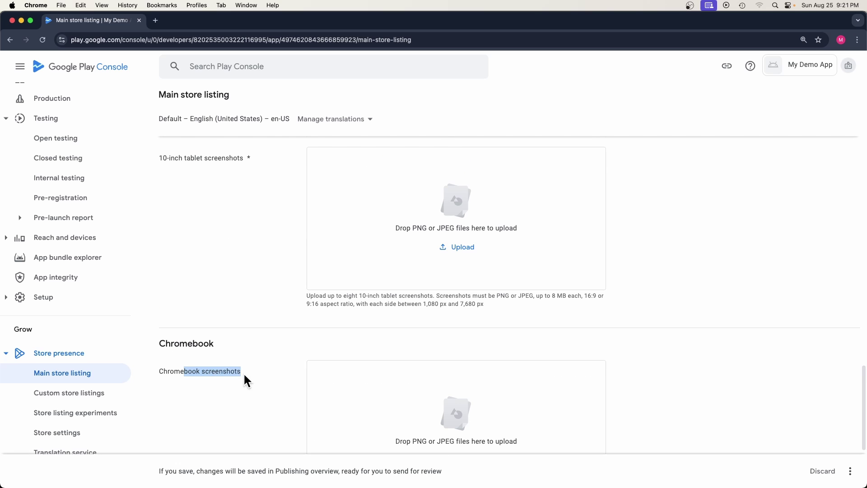
{"action": "scroll", "coordinate": [271, 325], "scroll_direction": "down", "scroll_amount": 2}
{"action": "left_click_drag", "start_coordinate": [296, 272], "coordinate": [480, 266]}
{"action": "scroll", "coordinate": [455, 280], "scroll_direction": "up", "scroll_amount": 13}
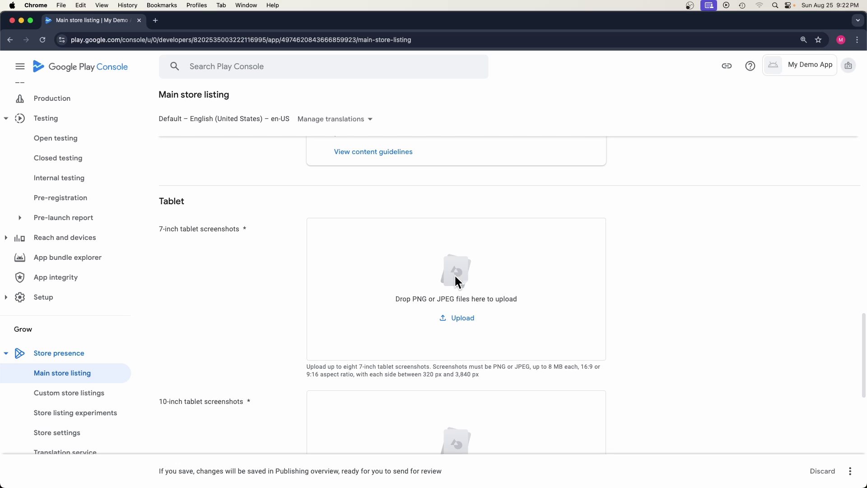
{"action": "left_click_drag", "start_coordinate": [396, 189], "coordinate": [480, 269]}
Step: Upload the red notebook image as the app icon
{"action": "scroll", "coordinate": [475, 267], "scroll_direction": "up", "scroll_amount": 5}
{"action": "scroll", "coordinate": [472, 269], "scroll_direction": "up", "scroll_amount": 10}
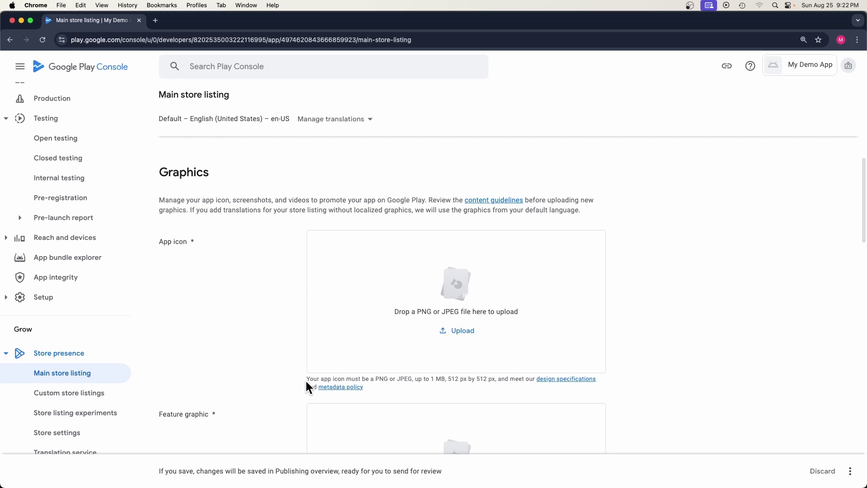
{"action": "left_click_drag", "start_coordinate": [382, 384], "coordinate": [405, 373]}
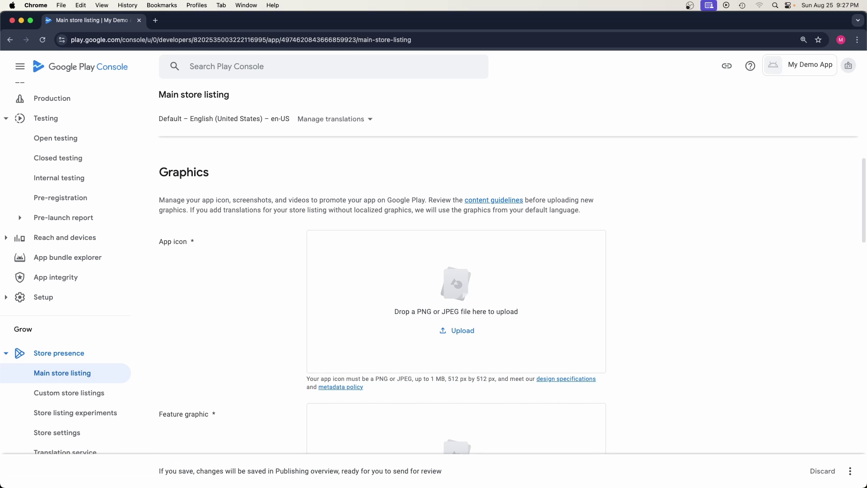
{"action": "left_click_drag", "start_coordinate": [759, 277], "coordinate": [548, 267]}
Step: Drag the My Note APP feature graphic and three-screenshot sets onto their upload boxes
{"action": "scroll", "coordinate": [519, 307], "scroll_direction": "down", "scroll_amount": 5}
{"action": "scroll", "coordinate": [398, 291], "scroll_direction": "down", "scroll_amount": 6}
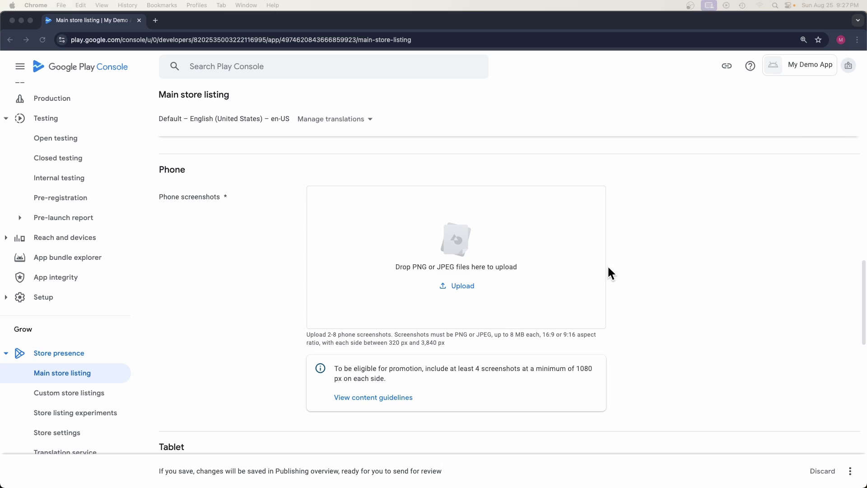
{"action": "left_click_drag", "start_coordinate": [608, 272], "coordinate": [361, 271]}
{"action": "scroll", "coordinate": [406, 291], "scroll_direction": "down", "scroll_amount": 6}
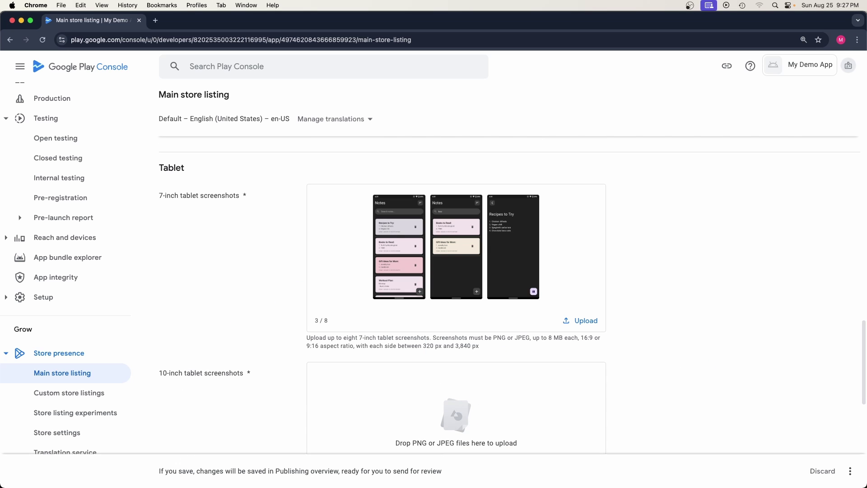
{"action": "left_click_drag", "start_coordinate": [641, 379], "coordinate": [424, 391]}
{"action": "scroll", "coordinate": [347, 291], "scroll_direction": "up", "scroll_amount": 20}
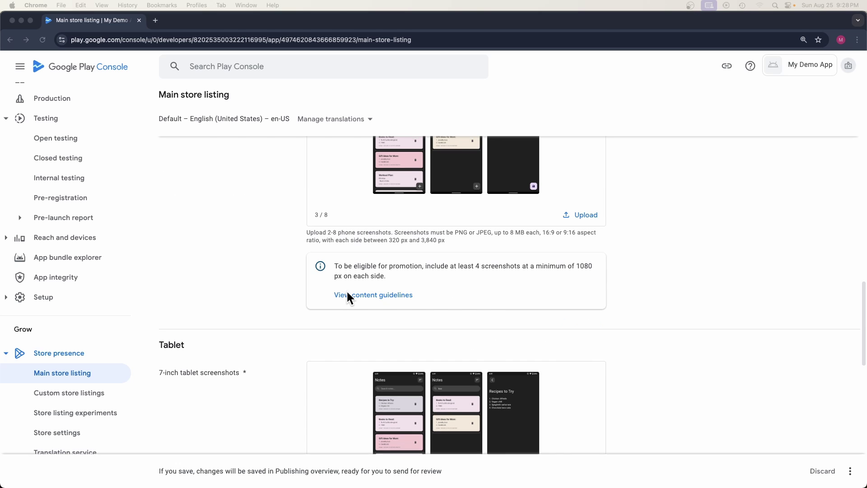
{"action": "scroll", "coordinate": [348, 296], "scroll_direction": "up", "scroll_amount": 5}
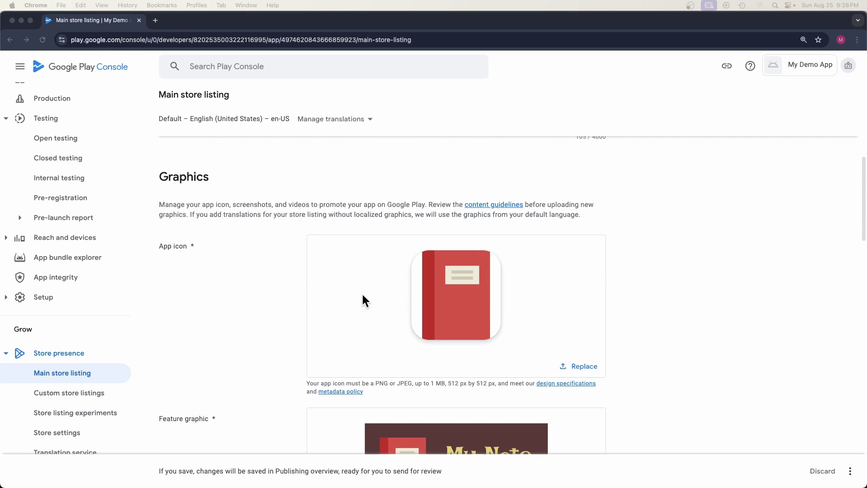
{"action": "left_click", "coordinate": [338, 120]}
{"action": "left_click", "coordinate": [339, 120]}
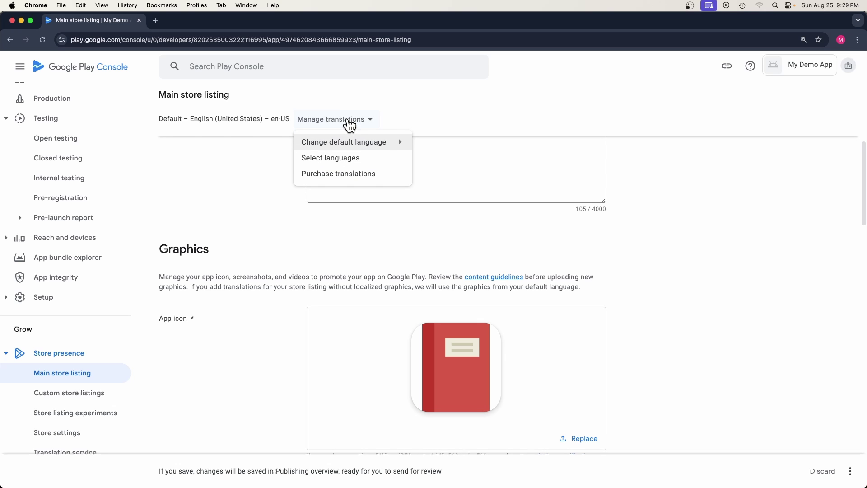
{"action": "left_click", "coordinate": [336, 162]}
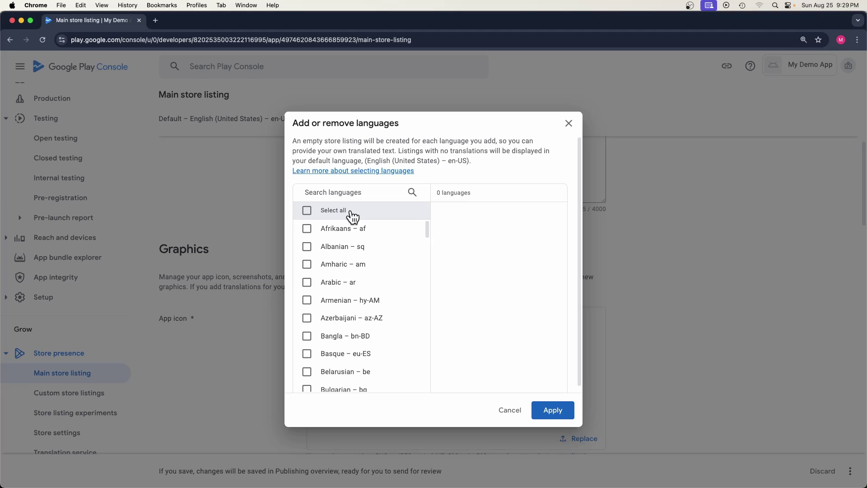
{"action": "scroll", "coordinate": [329, 296], "scroll_direction": "down", "scroll_amount": 15}
{"action": "left_click", "coordinate": [307, 328]}
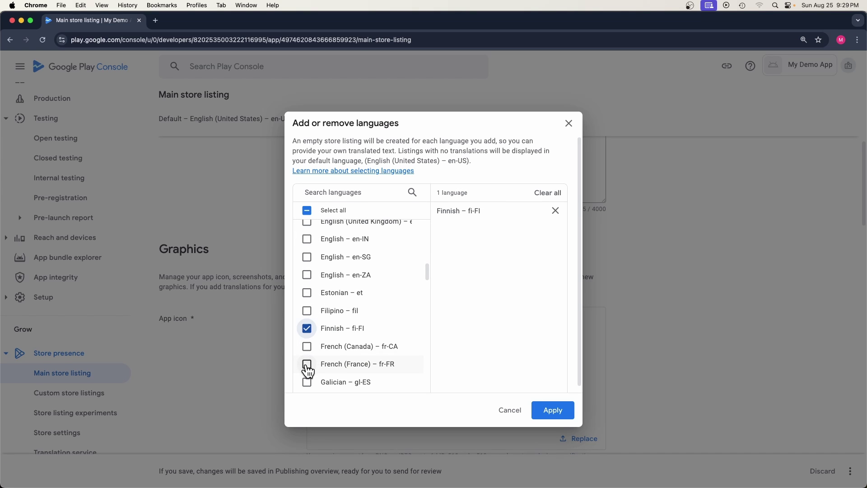
{"action": "left_click", "coordinate": [307, 364]}
{"action": "left_click", "coordinate": [552, 409]}
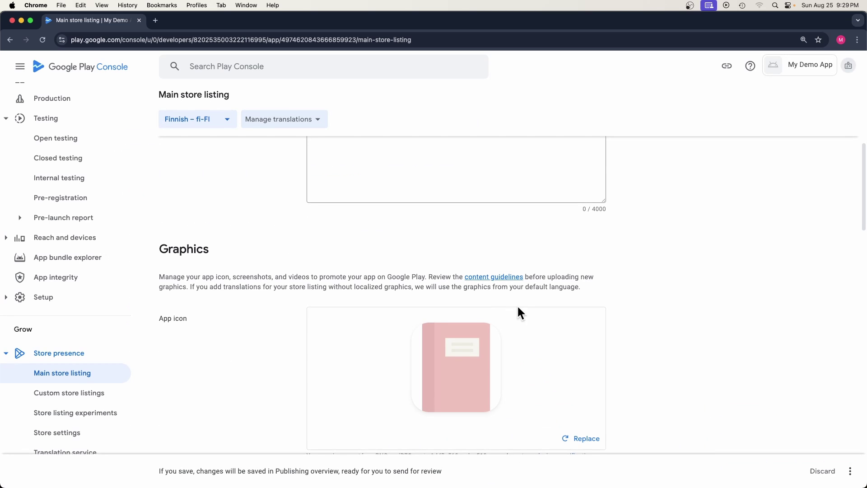
{"action": "scroll", "coordinate": [386, 228], "scroll_direction": "up", "scroll_amount": 5}
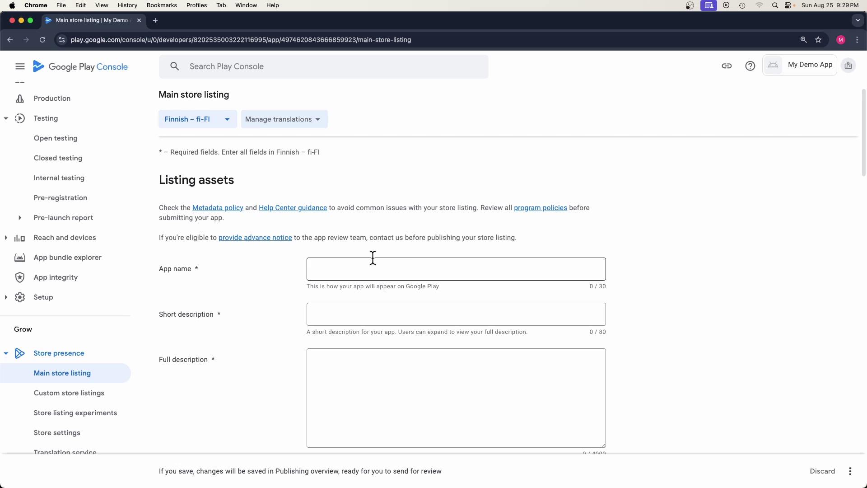
{"action": "scroll", "coordinate": [373, 335], "scroll_direction": "down", "scroll_amount": 7}
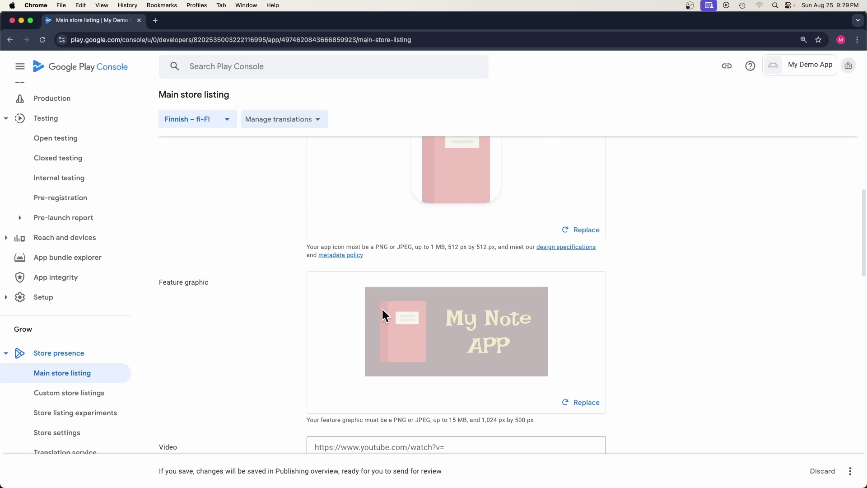
{"action": "scroll", "coordinate": [384, 313], "scroll_direction": "up", "scroll_amount": 8}
{"action": "left_click", "coordinate": [303, 151]}
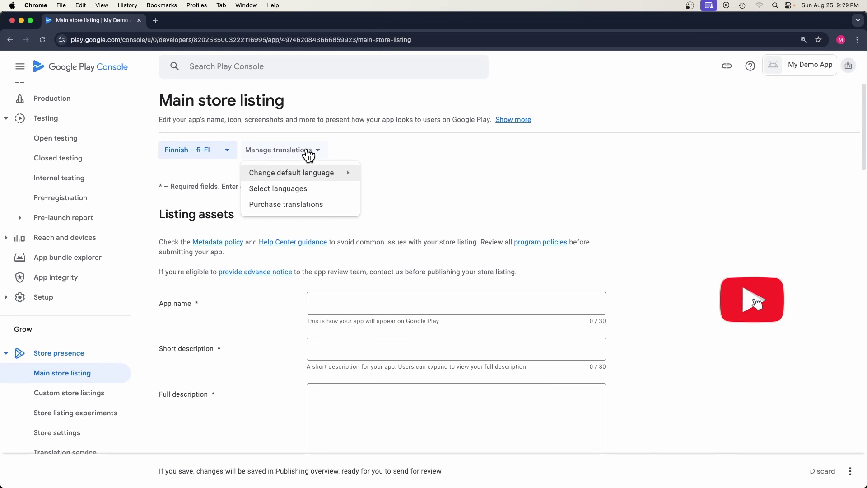
{"action": "left_click", "coordinate": [291, 189]}
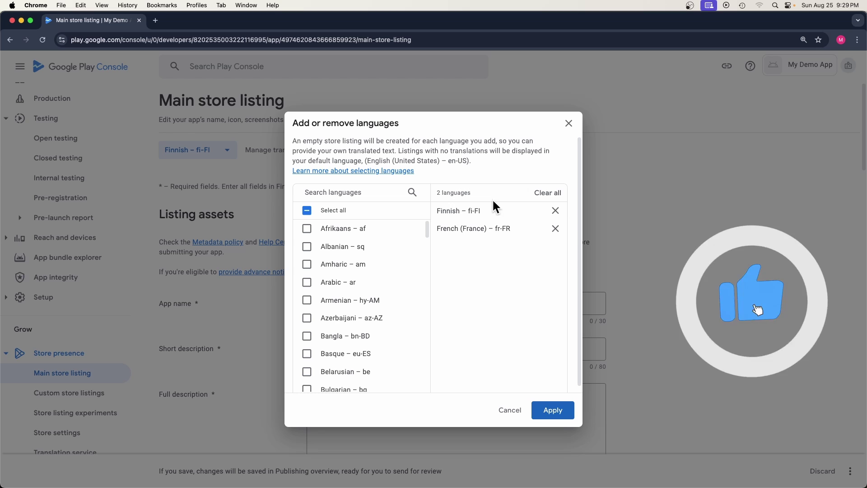
{"action": "left_click", "coordinate": [555, 210]}
{"action": "left_click", "coordinate": [556, 211]}
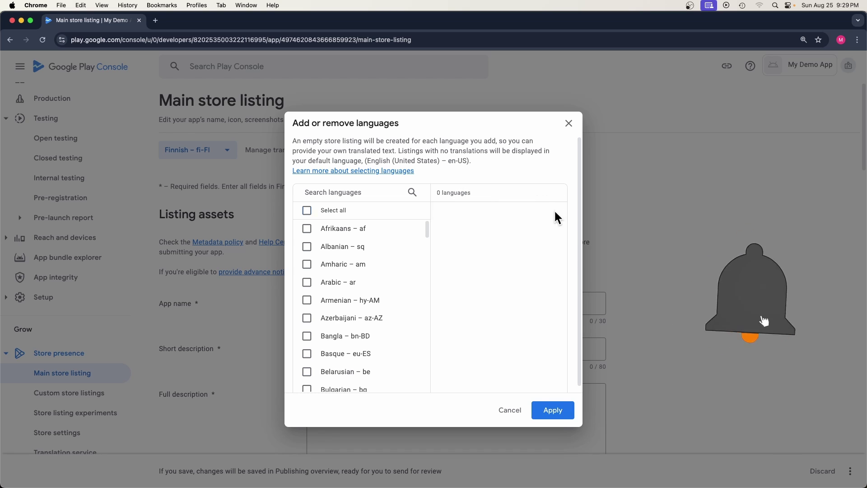
{"action": "left_click", "coordinate": [552, 410]}
{"action": "scroll", "coordinate": [207, 146], "scroll_direction": "down", "scroll_amount": 20}
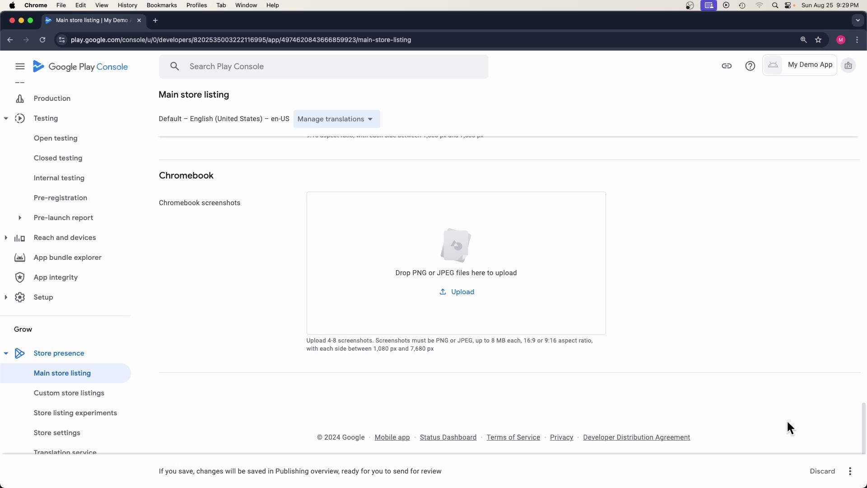
Step: Save the store listing changes and return to the app Dashboard
{"action": "left_click", "coordinate": [850, 471]}
{"action": "left_click", "coordinate": [823, 450]}
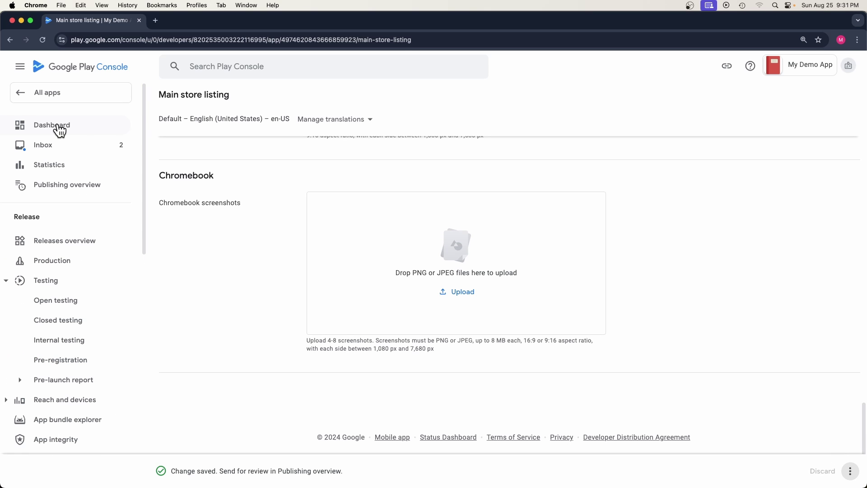
{"action": "left_click", "coordinate": [59, 127]}
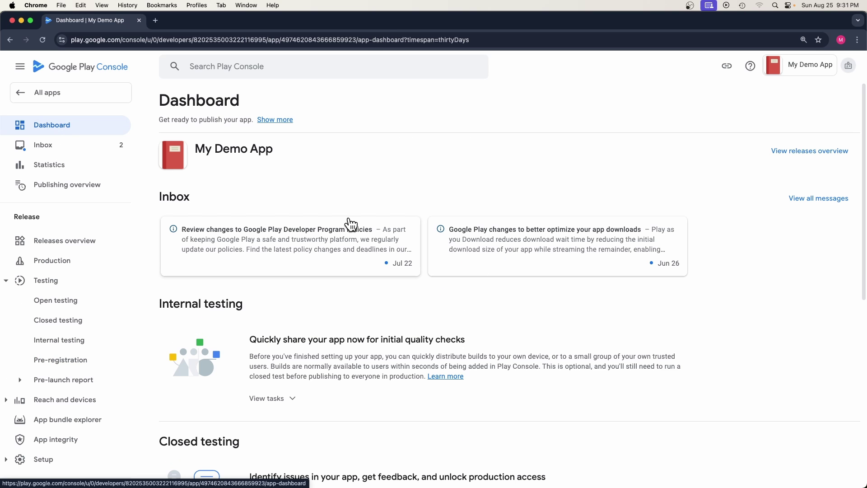
Step: Review the Production requirements: a closed test with 20 testers opted in for 14 days
{"action": "scroll", "coordinate": [367, 277], "scroll_direction": "down", "scroll_amount": 1}
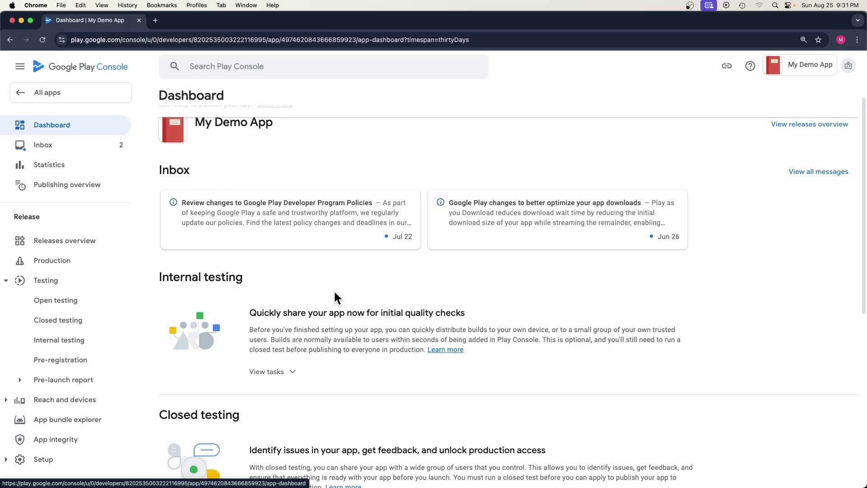
{"action": "scroll", "coordinate": [399, 341], "scroll_direction": "down", "scroll_amount": 2}
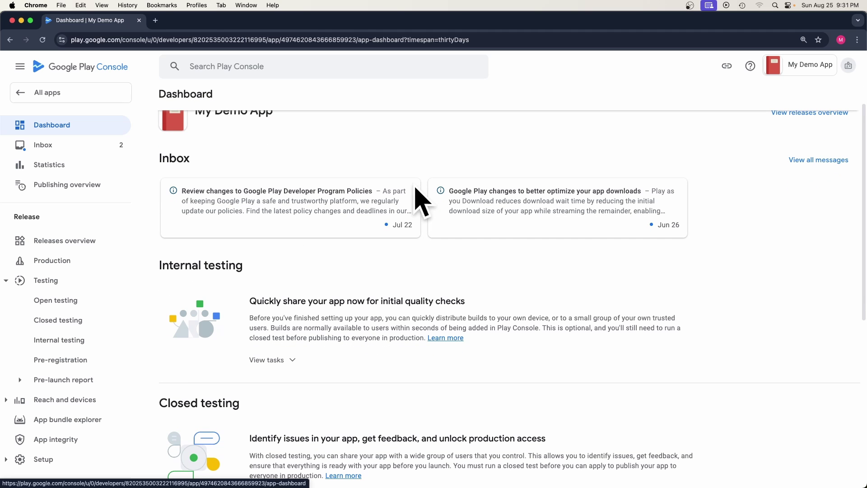
{"action": "scroll", "coordinate": [322, 271], "scroll_direction": "down", "scroll_amount": 5}
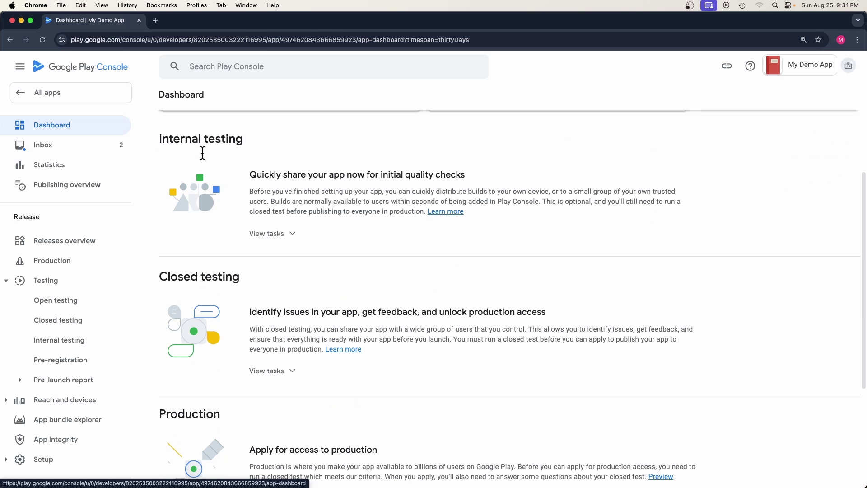
{"action": "left_click_drag", "start_coordinate": [185, 414], "coordinate": [222, 413]}
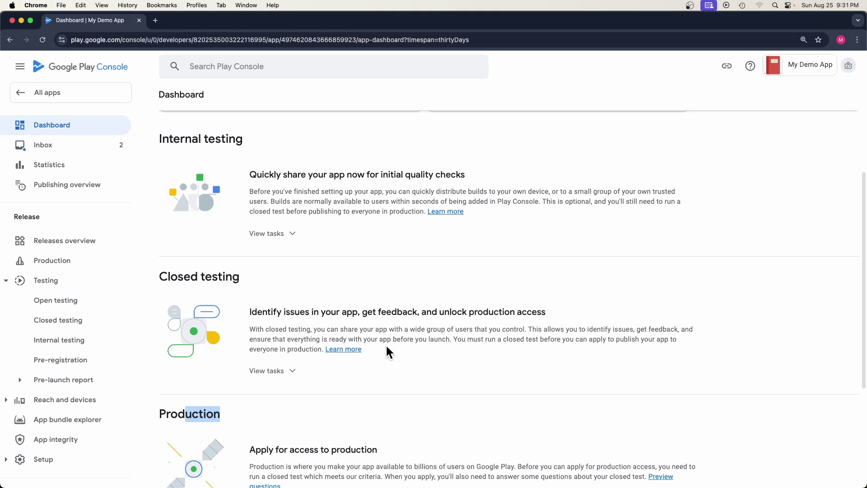
{"action": "scroll", "coordinate": [386, 312], "scroll_direction": "down", "scroll_amount": 5}
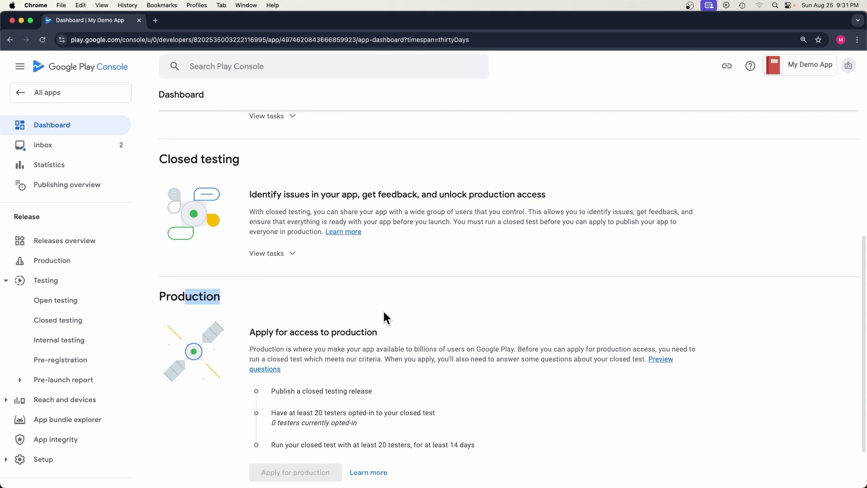
{"action": "left_click", "coordinate": [342, 301]}
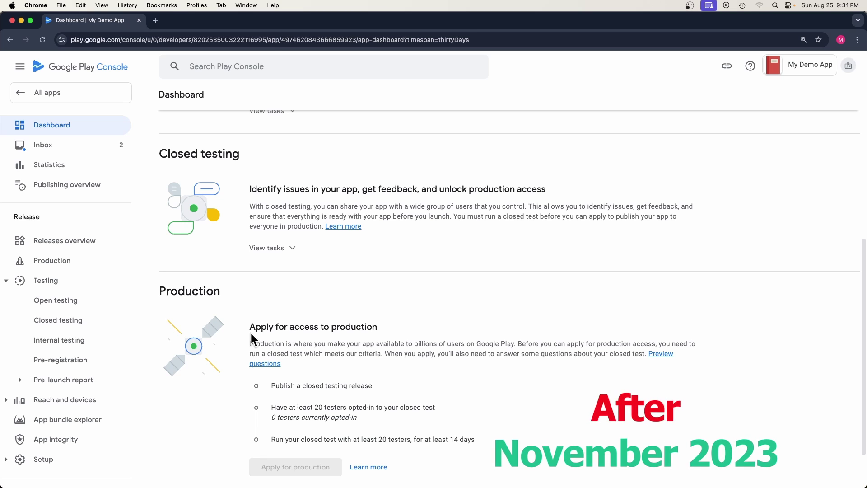
{"action": "left_click_drag", "start_coordinate": [251, 333], "coordinate": [456, 421]}
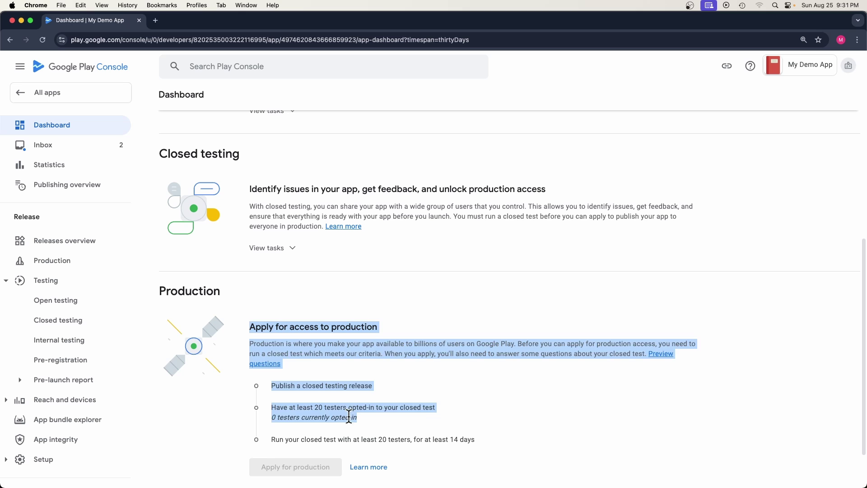
{"action": "left_click", "coordinate": [367, 384]}
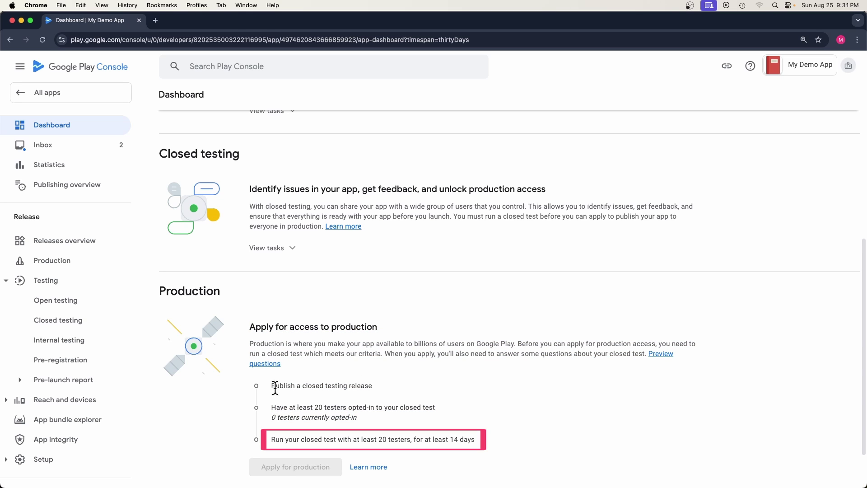
{"action": "left_click_drag", "start_coordinate": [275, 386], "coordinate": [366, 387]}
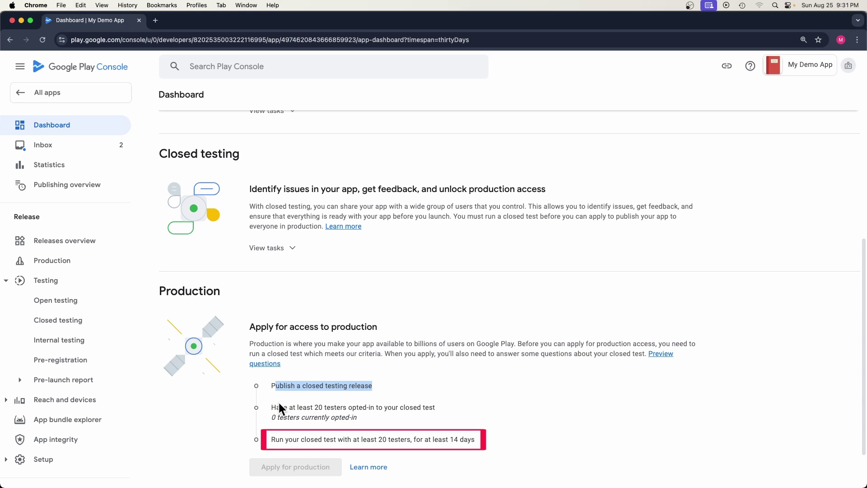
{"action": "left_click_drag", "start_coordinate": [270, 405], "coordinate": [433, 409]}
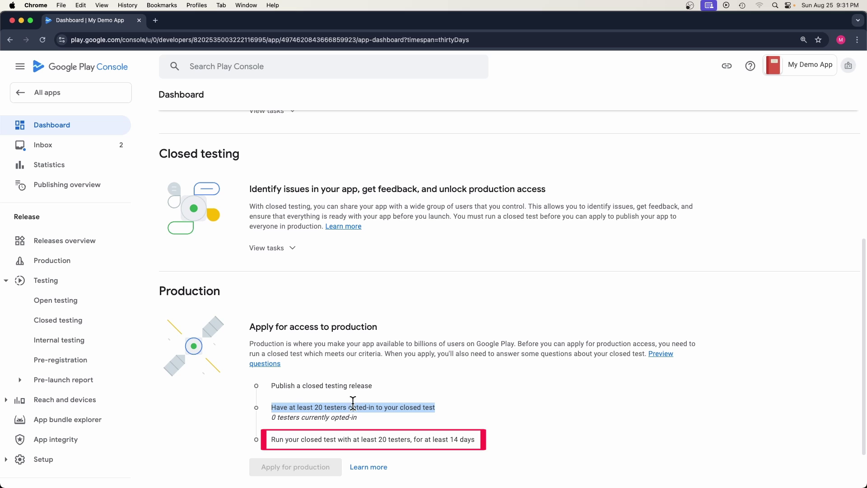
{"action": "mouse_move", "coordinate": [339, 440]}
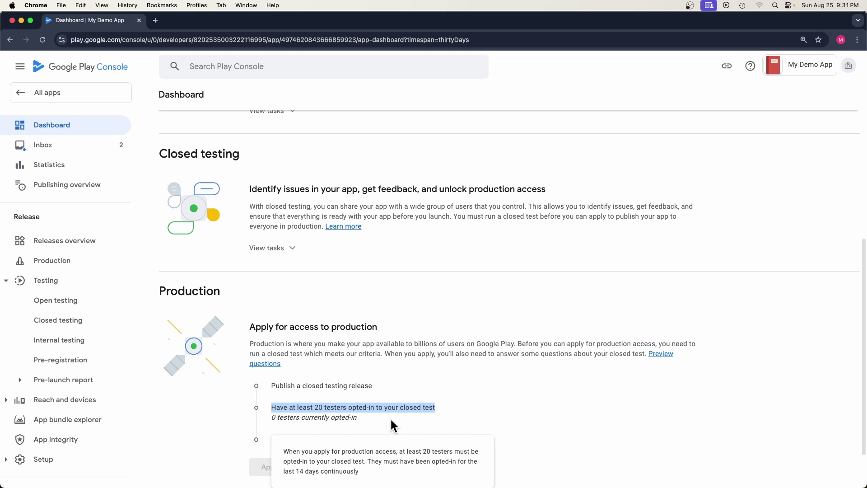
{"action": "scroll", "coordinate": [474, 402], "scroll_direction": "down", "scroll_amount": 1}
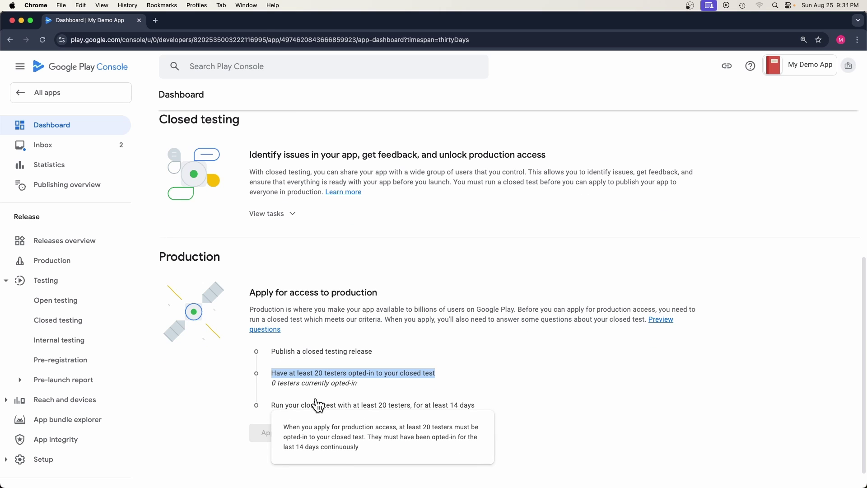
{"action": "left_click_drag", "start_coordinate": [276, 407], "coordinate": [477, 410]}
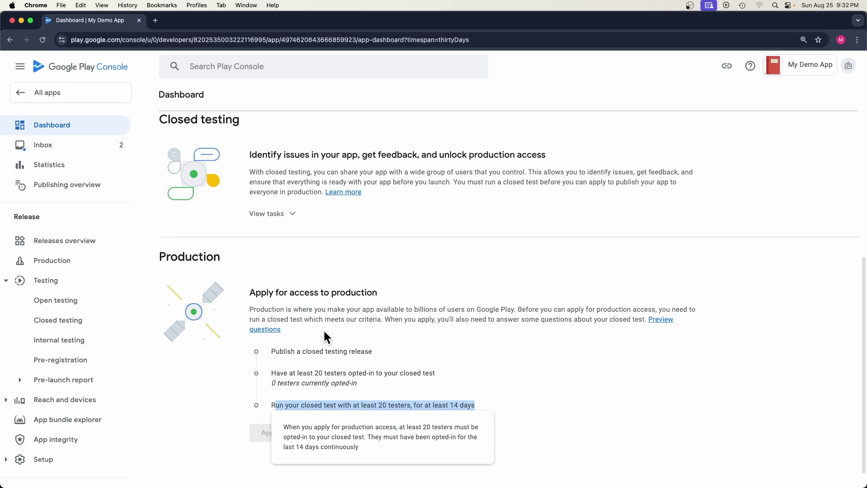
{"action": "mouse_move", "coordinate": [338, 409]}
{"action": "left_click_drag", "start_coordinate": [377, 433], "coordinate": [461, 443]}
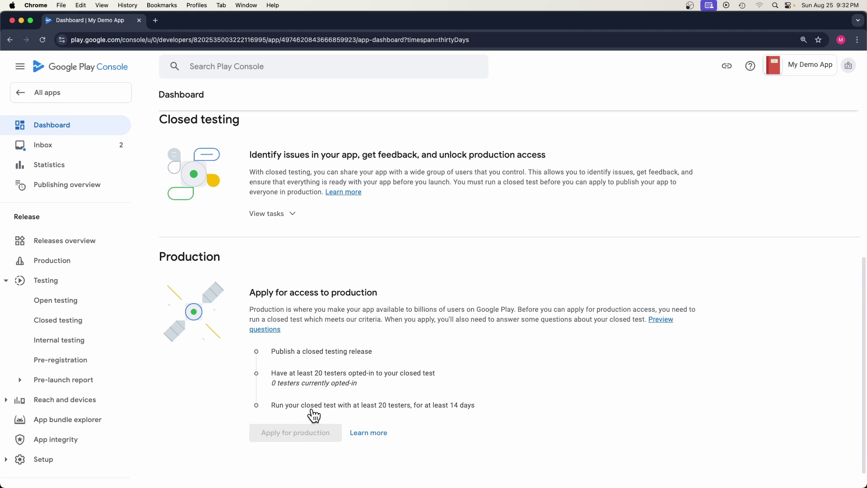
Step: Expand the Closed testing tasks and open the track's countries and regions settings
{"action": "scroll", "coordinate": [299, 359], "scroll_direction": "up", "scroll_amount": 4}
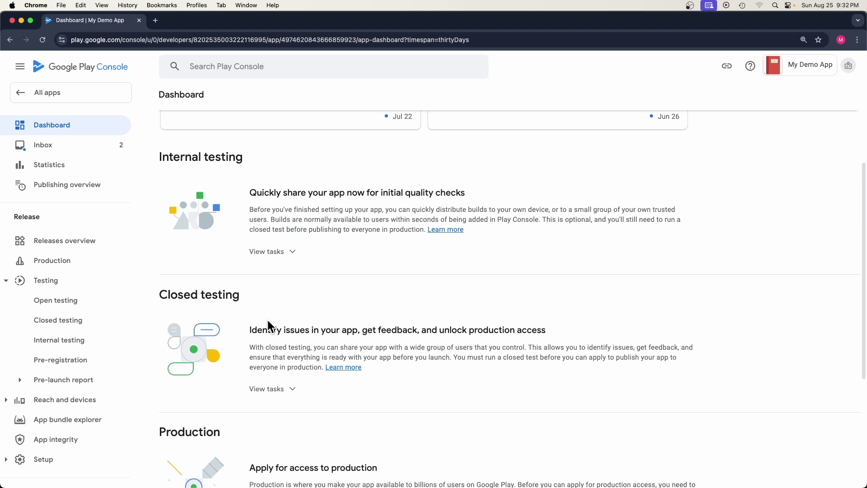
{"action": "left_click_drag", "start_coordinate": [172, 287], "coordinate": [220, 289]}
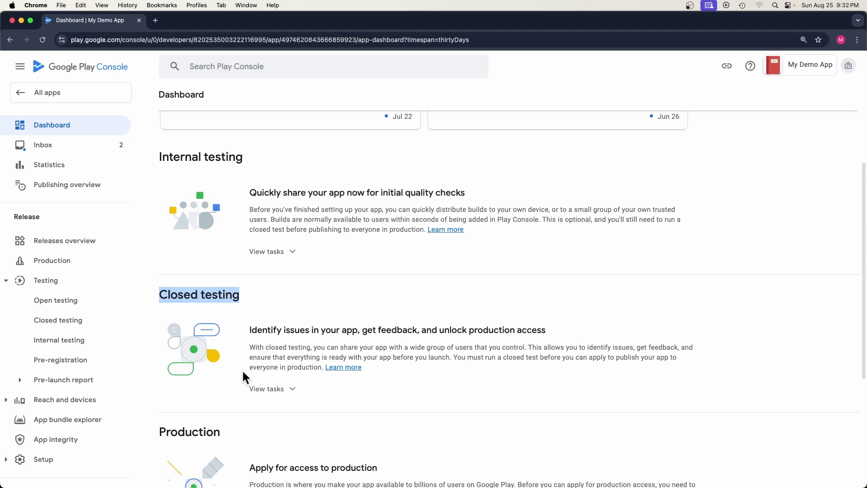
{"action": "left_click", "coordinate": [271, 390]}
{"action": "scroll", "coordinate": [287, 371], "scroll_direction": "down", "scroll_amount": 3}
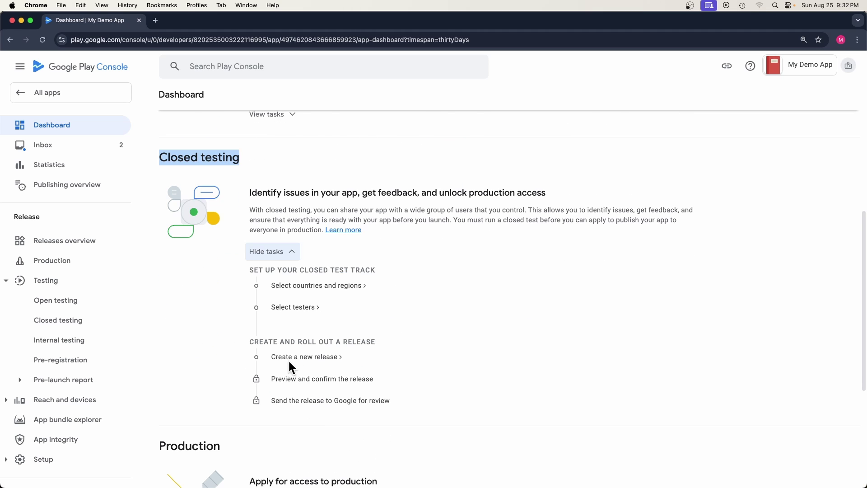
{"action": "scroll", "coordinate": [290, 364], "scroll_direction": "up", "scroll_amount": 1}
{"action": "left_click", "coordinate": [310, 331]}
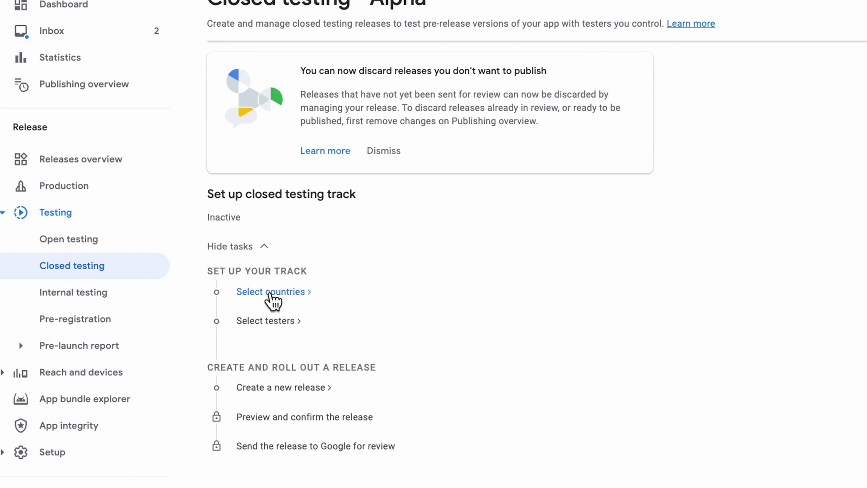
{"action": "left_click", "coordinate": [269, 292]}
{"action": "left_click", "coordinate": [366, 406]}
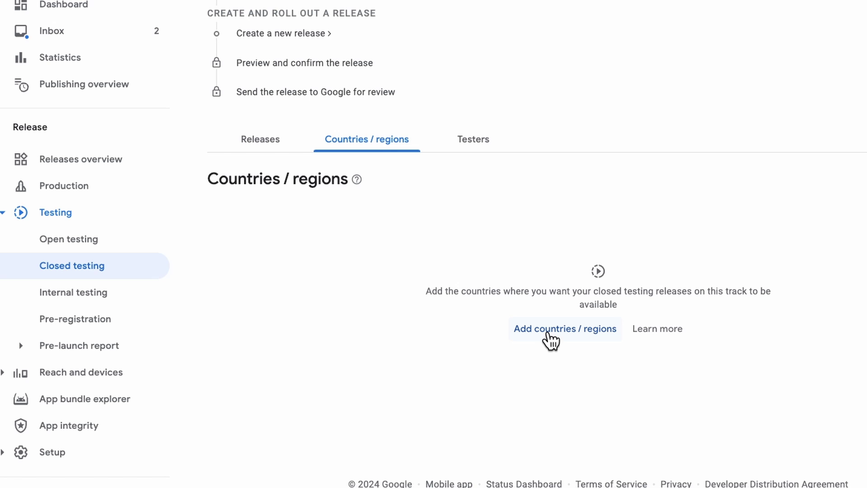
Step: Select all 177 countries and regions for the closed test and save
{"action": "left_click", "coordinate": [552, 333]}
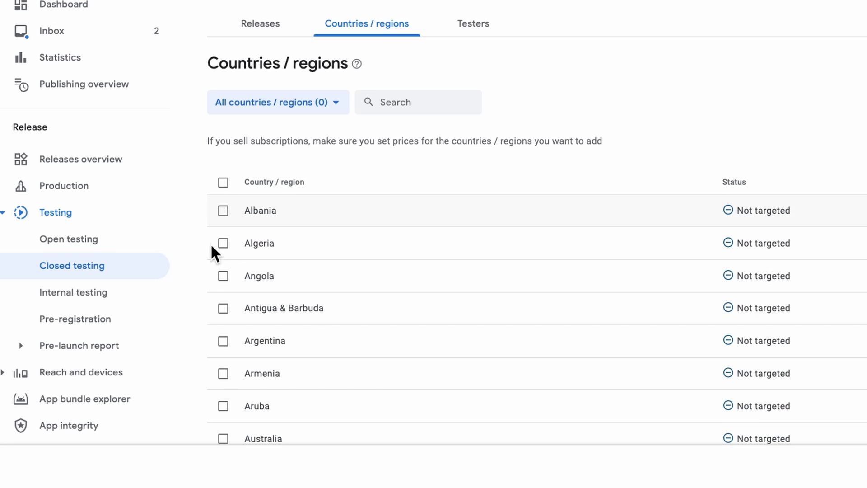
{"action": "left_click", "coordinate": [224, 374]}
{"action": "left_click", "coordinate": [224, 344]}
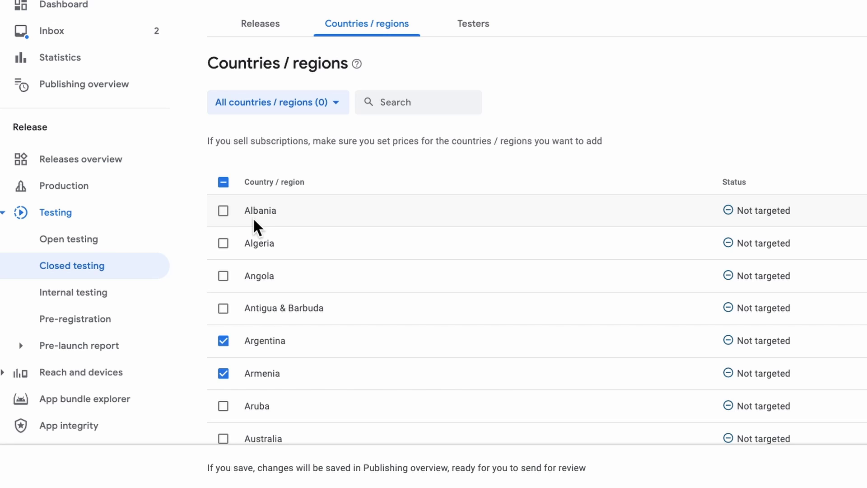
{"action": "scroll", "coordinate": [257, 283], "scroll_direction": "down", "scroll_amount": 5}
{"action": "scroll", "coordinate": [234, 316], "scroll_direction": "up", "scroll_amount": 5}
{"action": "scroll", "coordinate": [236, 318], "scroll_direction": "up", "scroll_amount": 5}
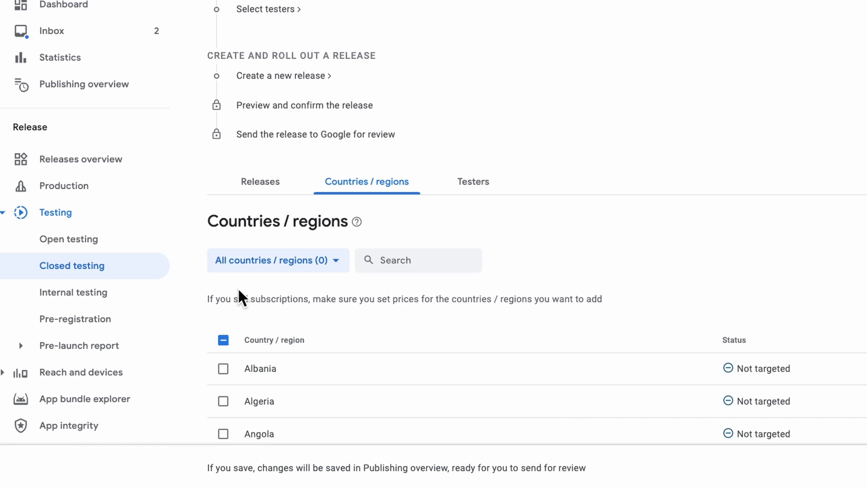
{"action": "left_click", "coordinate": [224, 341]}
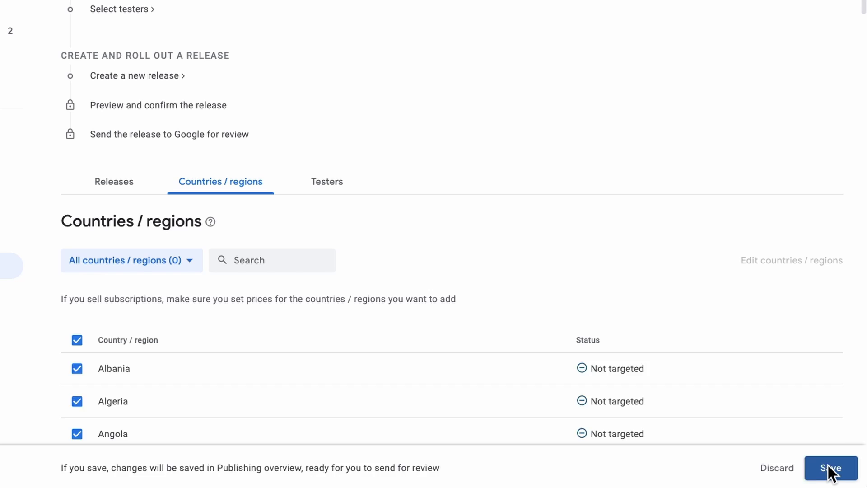
{"action": "left_click", "coordinate": [829, 467]}
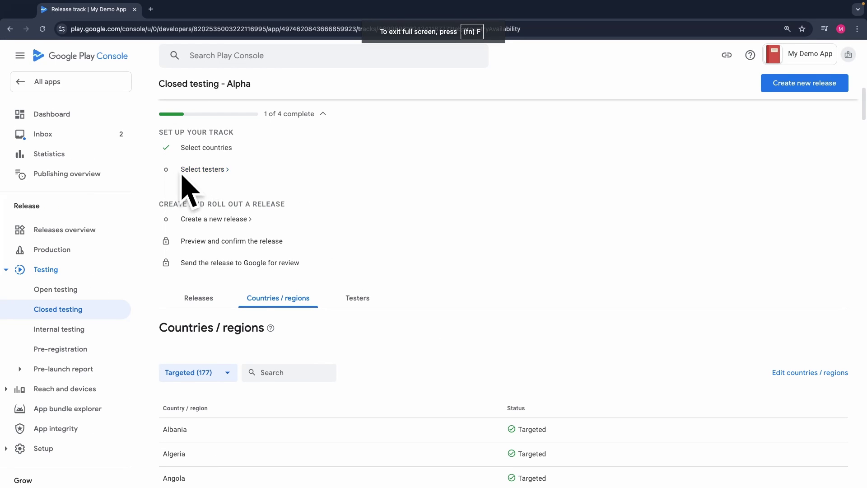
Step: Open the Testers tab of Closed testing - Alpha and scroll to the email lists
{"action": "left_click", "coordinate": [207, 171]}
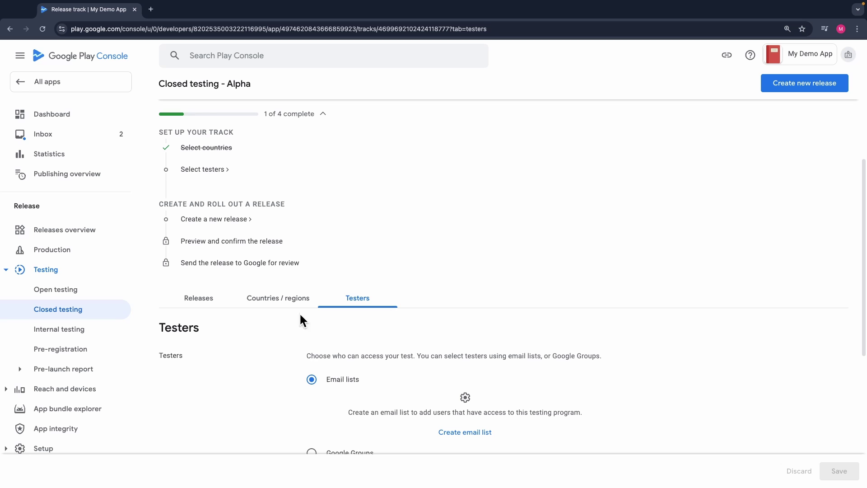
{"action": "scroll", "coordinate": [335, 383], "scroll_direction": "down", "scroll_amount": 5}
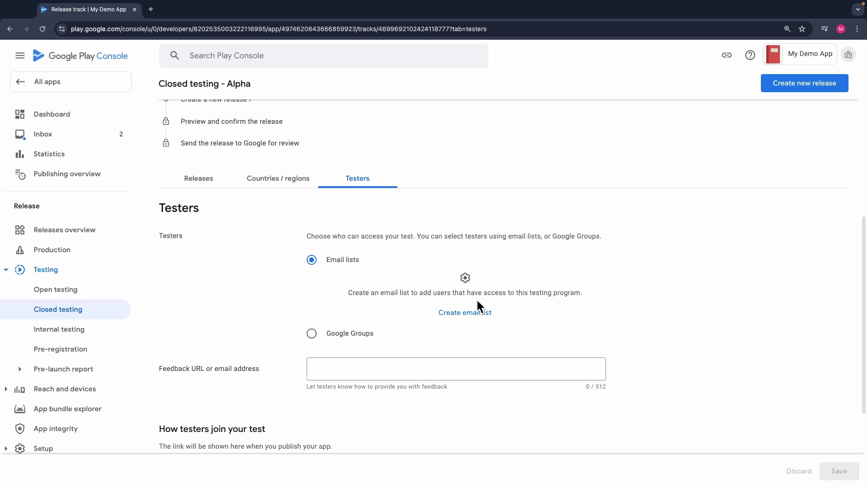
Step: Start a new email list named 'My Testers' and add addresses from separated_emails.csv
{"action": "left_click", "coordinate": [464, 316]}
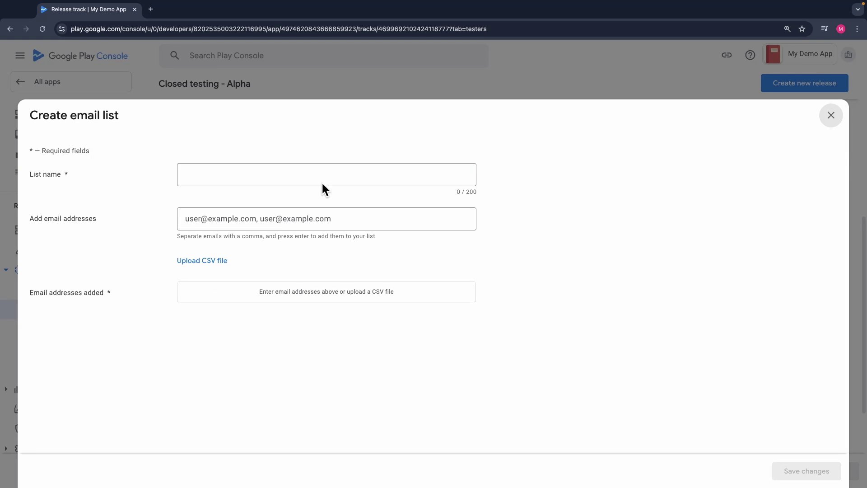
{"action": "left_click", "coordinate": [323, 183]}
{"action": "type", "text": "My Testers"}
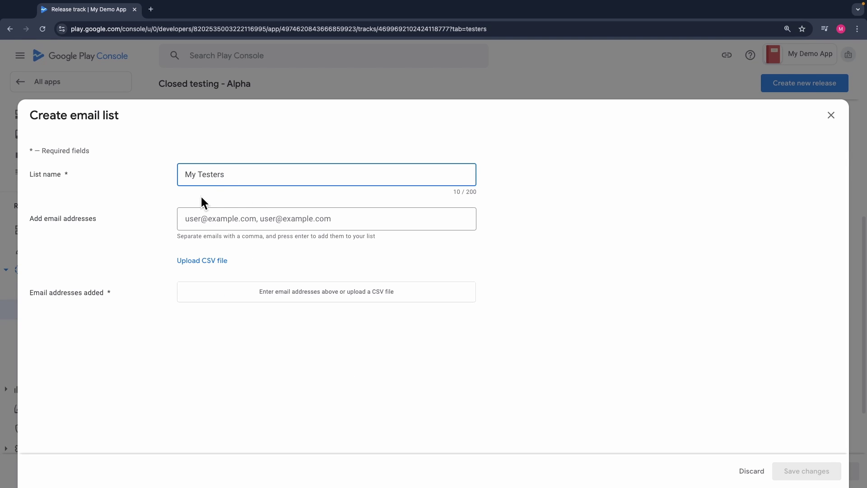
{"action": "left_click", "coordinate": [190, 219]}
{"action": "left_click_drag", "start_coordinate": [178, 237], "coordinate": [237, 242]}
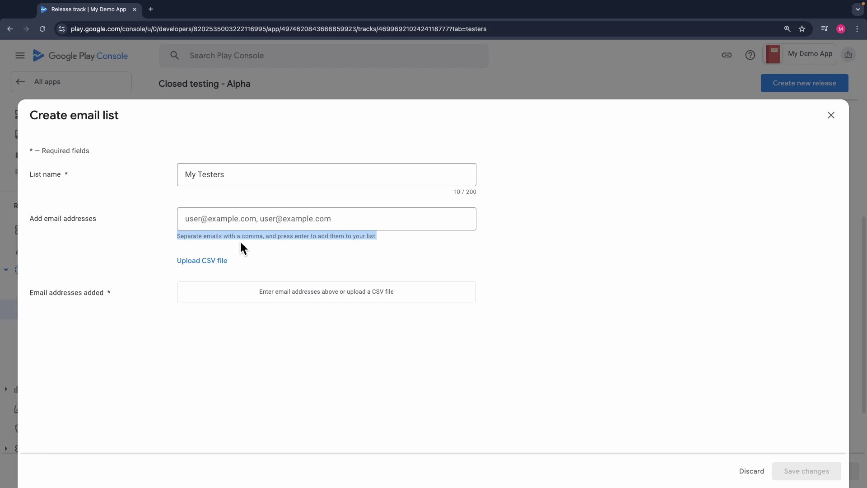
{"action": "left_click", "coordinate": [200, 264]}
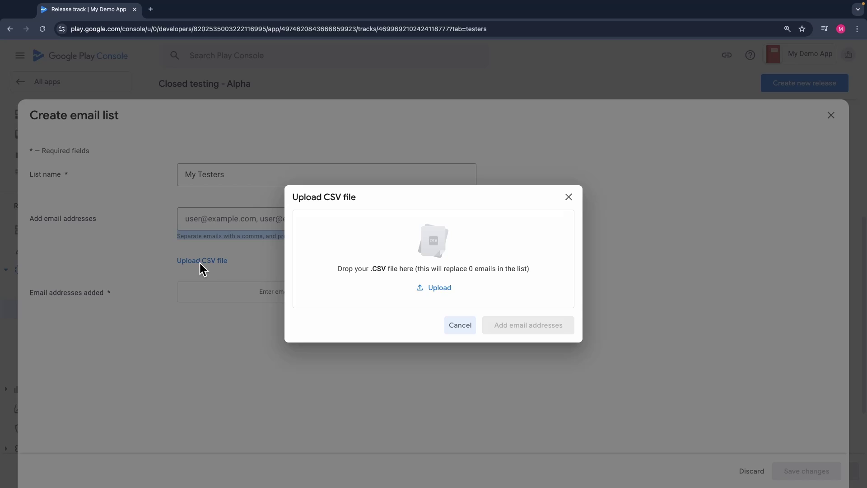
{"action": "left_click_drag", "start_coordinate": [199, 263], "coordinate": [438, 249]}
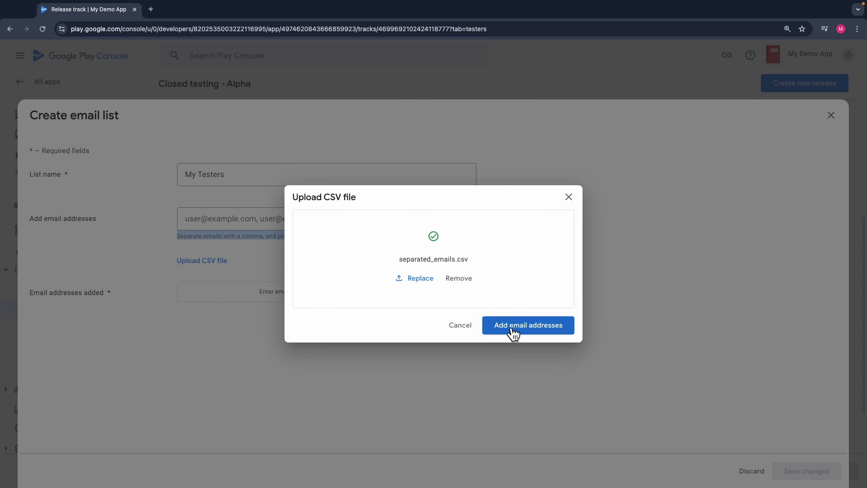
{"action": "left_click", "coordinate": [510, 326]}
Step: Remove the flagged invalid address and create the 35-user My Testers list
{"action": "scroll", "coordinate": [316, 302], "scroll_direction": "down", "scroll_amount": 5}
{"action": "scroll", "coordinate": [316, 302], "scroll_direction": "down", "scroll_amount": 3}
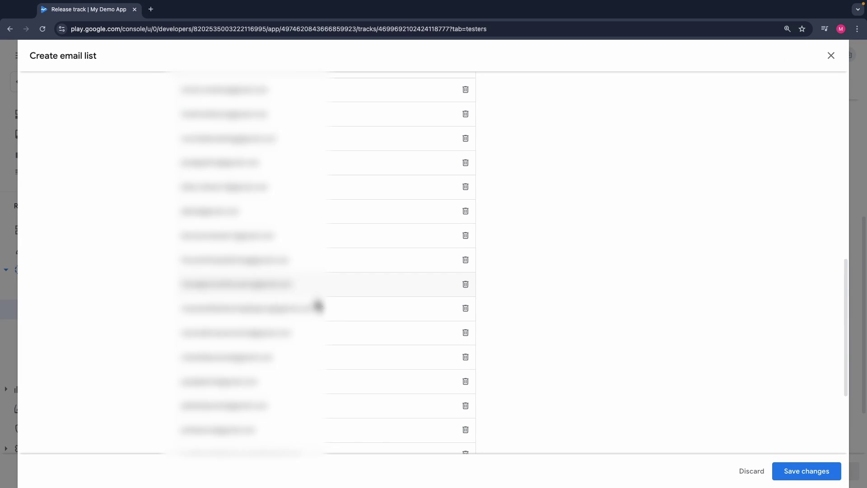
{"action": "left_click", "coordinate": [801, 471]}
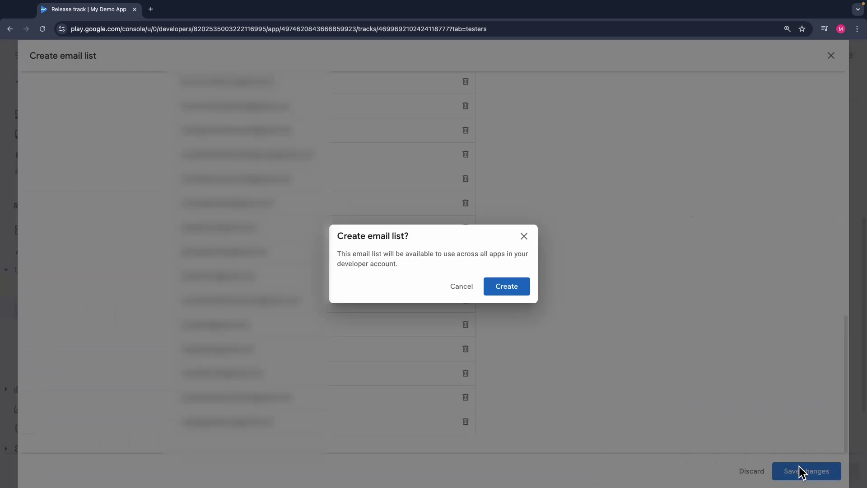
{"action": "left_click", "coordinate": [519, 293]}
{"action": "scroll", "coordinate": [332, 298], "scroll_direction": "down", "scroll_amount": 10}
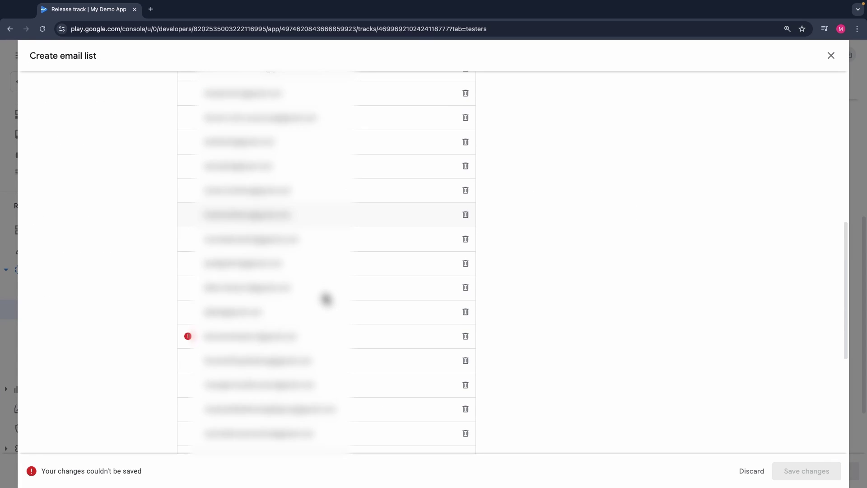
{"action": "scroll", "coordinate": [316, 301], "scroll_direction": "down", "scroll_amount": 2}
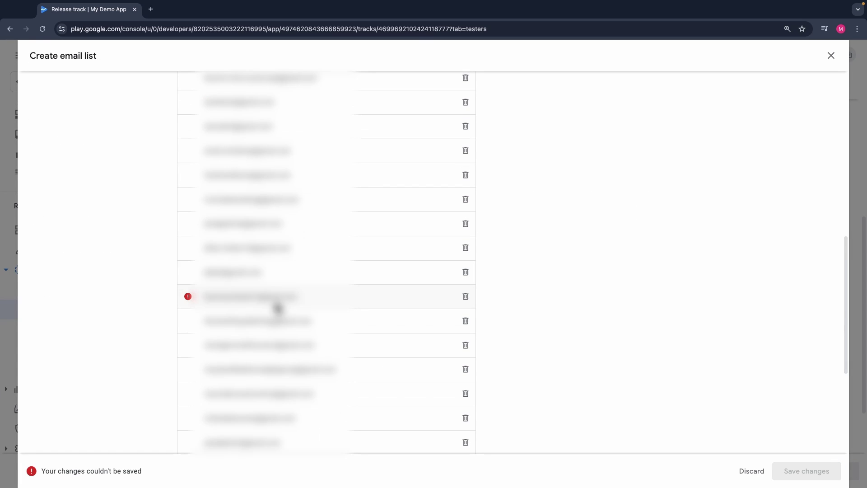
{"action": "left_click", "coordinate": [463, 300]}
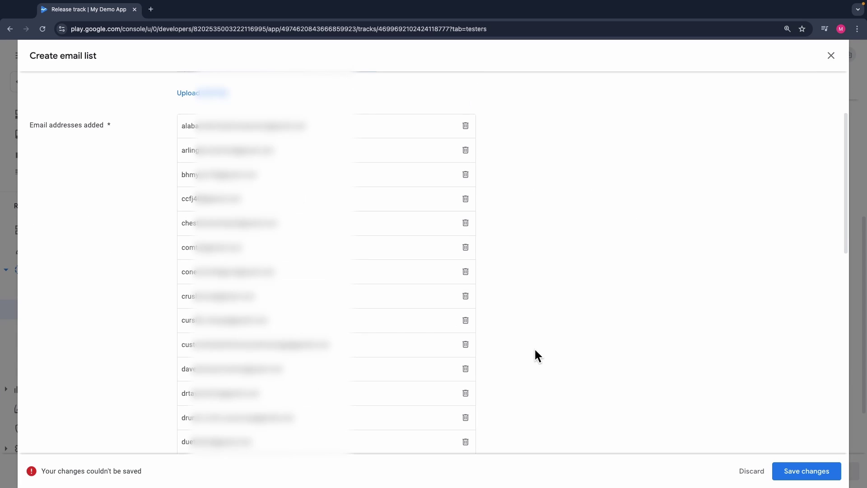
{"action": "left_click", "coordinate": [795, 469]}
{"action": "left_click", "coordinate": [510, 285]}
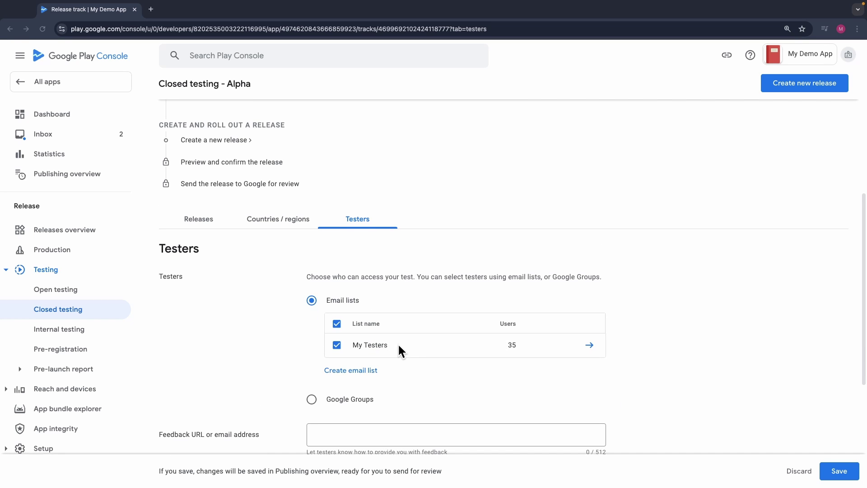
Step: Enter the testers' feedback e-mail address and save the tester settings
{"action": "scroll", "coordinate": [397, 342], "scroll_direction": "down", "scroll_amount": 3}
{"action": "left_click_drag", "start_coordinate": [159, 356], "coordinate": [251, 357]}
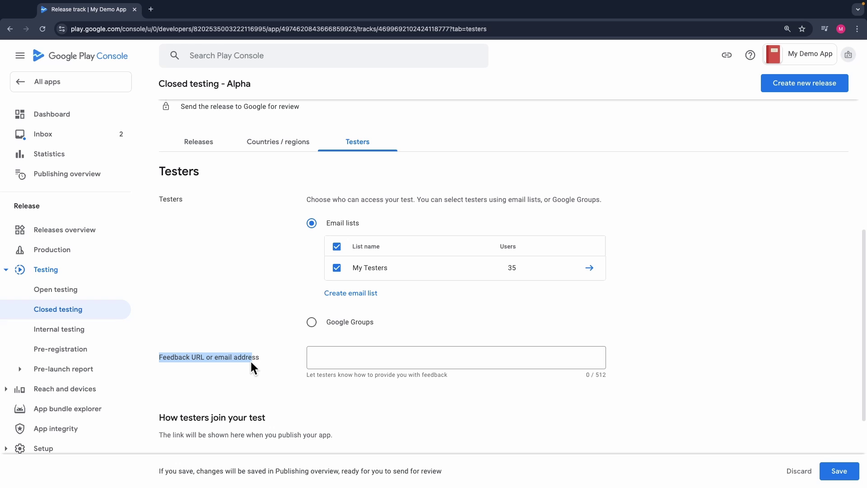
{"action": "left_click", "coordinate": [360, 359]}
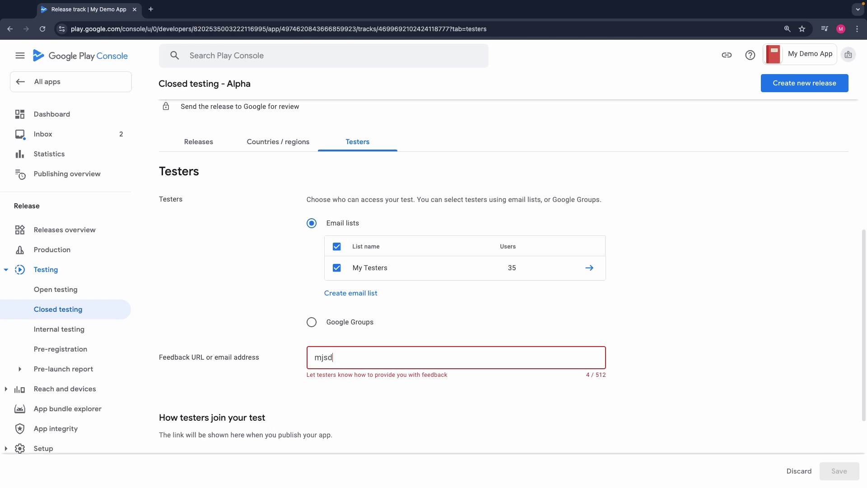
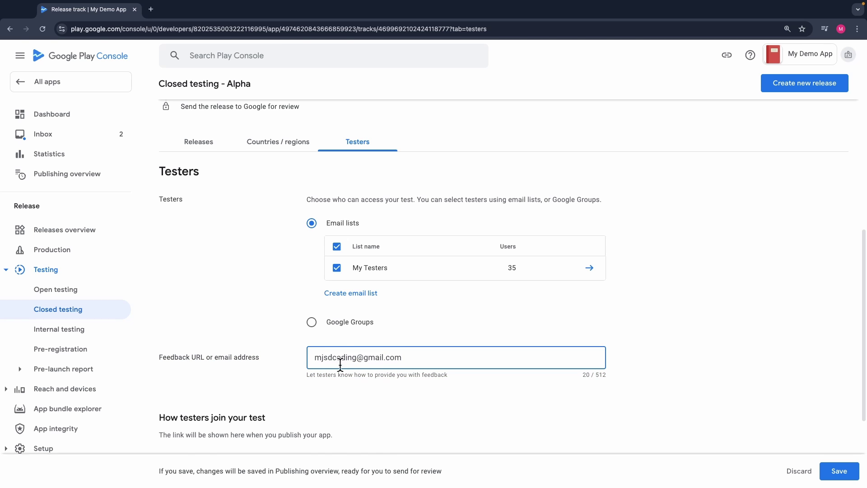
{"action": "scroll", "coordinate": [542, 398], "scroll_direction": "down", "scroll_amount": 1}
{"action": "left_click", "coordinate": [840, 471]}
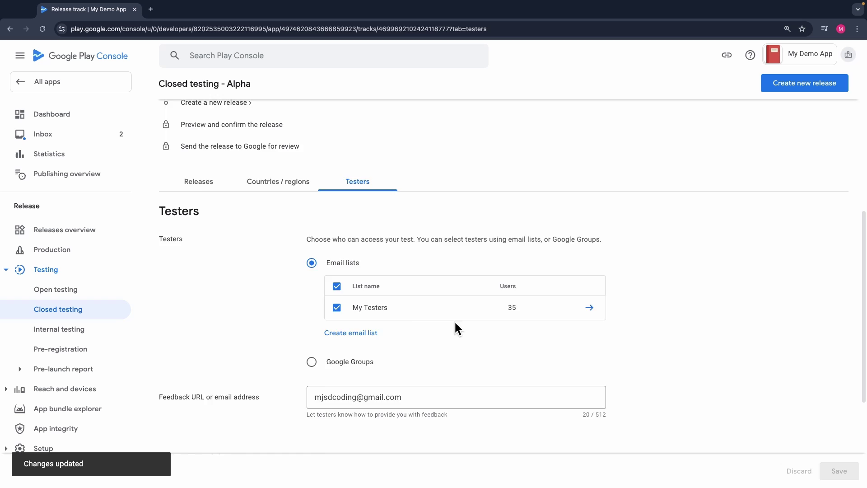
{"action": "scroll", "coordinate": [311, 235], "scroll_direction": "up", "scroll_amount": 3}
{"action": "key", "text": "super+equal"}
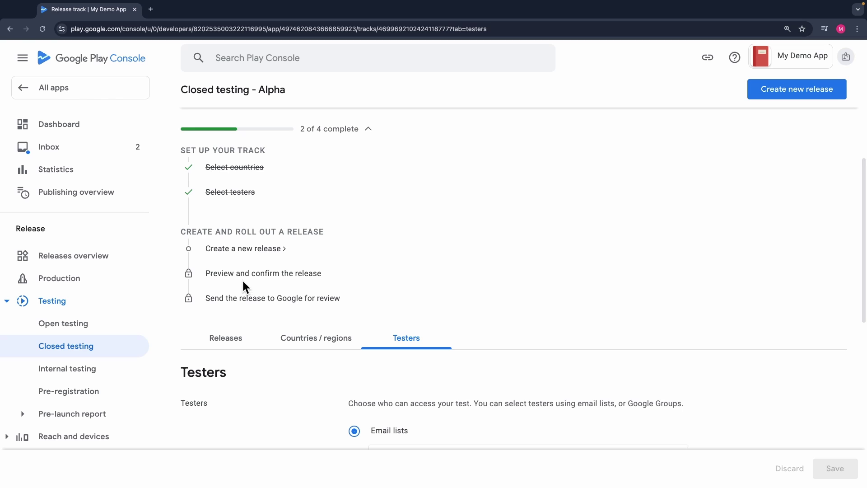
Step: Open the Create closed testing release page and review its app signing-key warning
{"action": "left_click", "coordinate": [227, 250]}
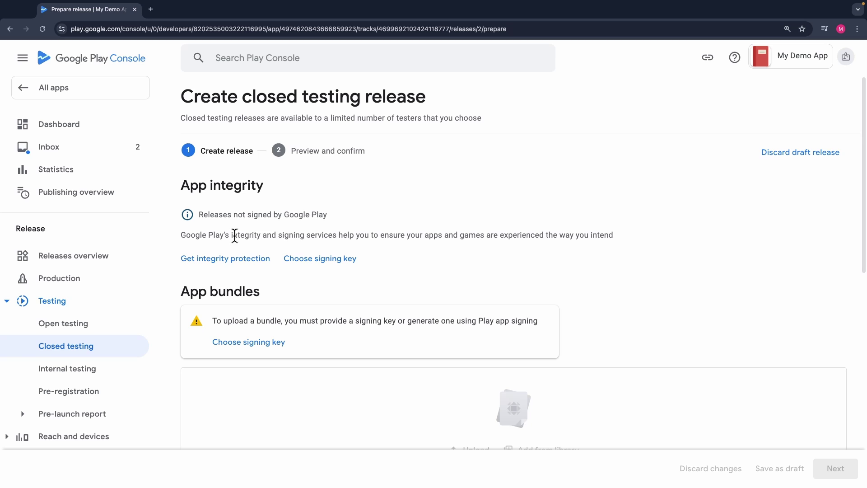
{"action": "left_click_drag", "start_coordinate": [234, 235], "coordinate": [324, 235]}
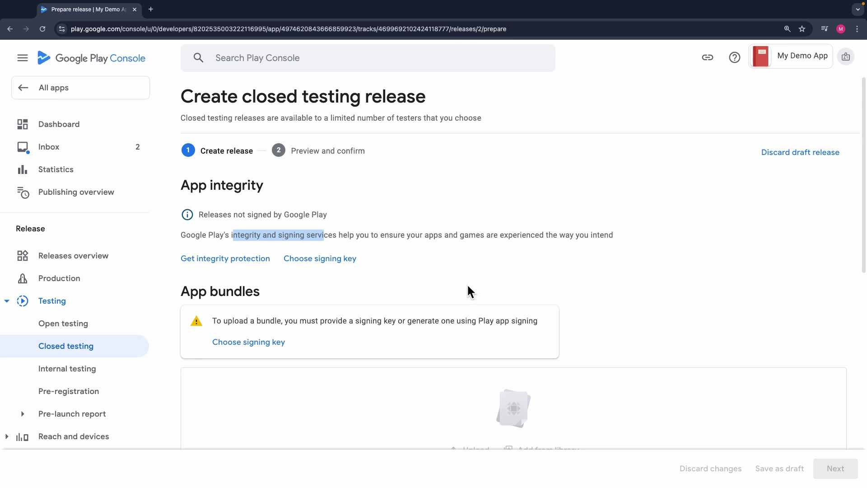
{"action": "left_click_drag", "start_coordinate": [458, 320], "coordinate": [536, 320]}
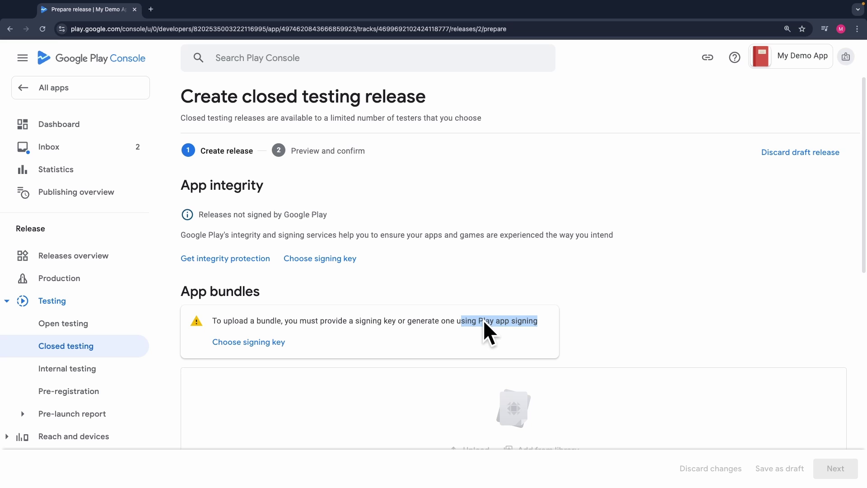
{"action": "left_click_drag", "start_coordinate": [327, 320], "coordinate": [468, 318]}
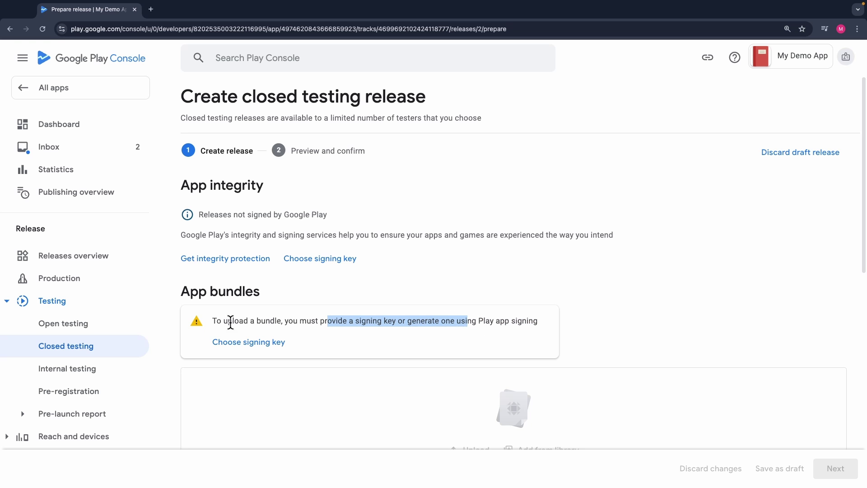
Step: Review the signing key options and choose the recommended Google-generated app signing key
{"action": "left_click", "coordinate": [256, 344]}
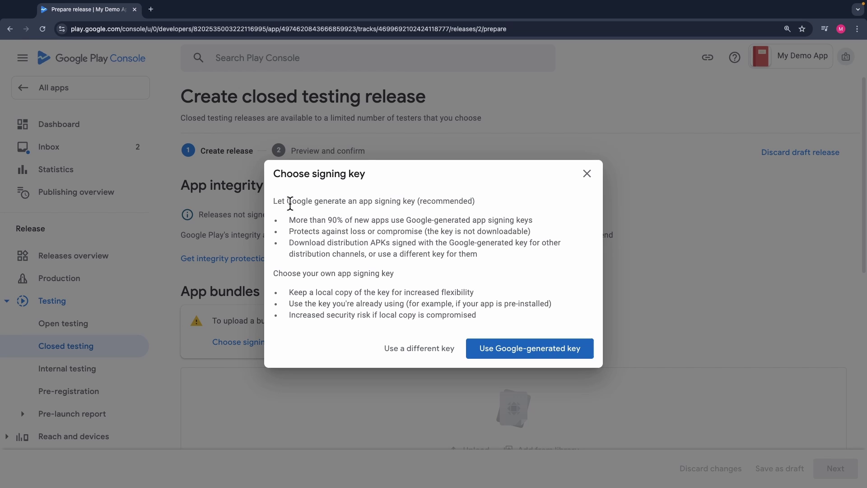
{"action": "left_click_drag", "start_coordinate": [290, 203], "coordinate": [443, 201]}
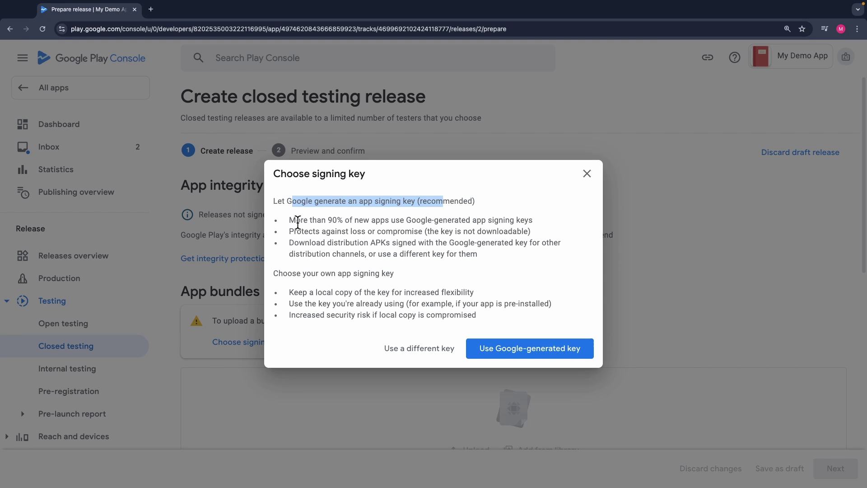
{"action": "left_click_drag", "start_coordinate": [291, 220], "coordinate": [413, 220]}
{"action": "left_click", "coordinate": [339, 232]}
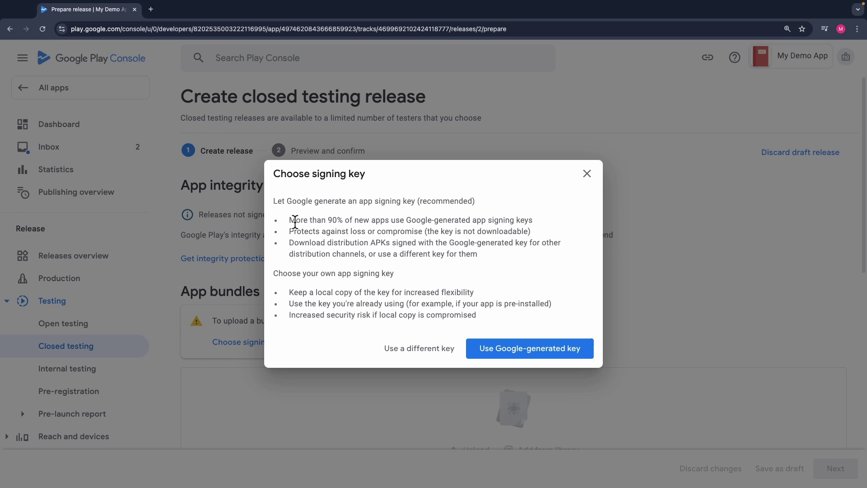
{"action": "left_click_drag", "start_coordinate": [290, 221], "coordinate": [496, 252]}
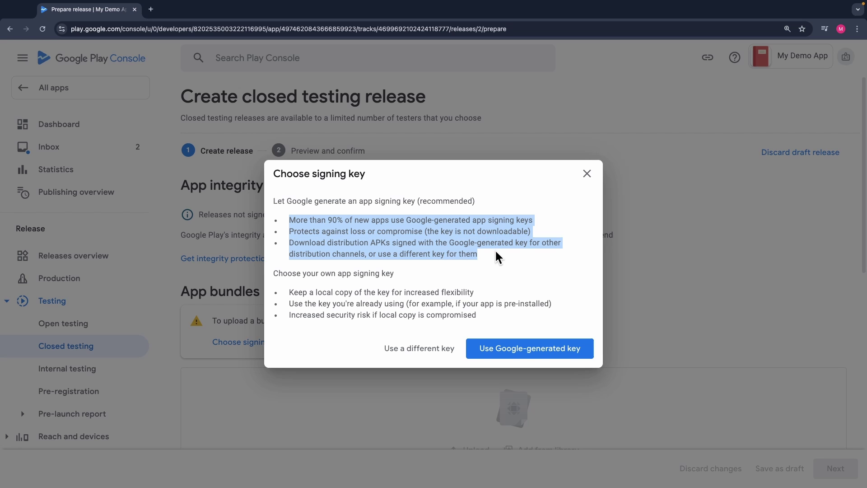
{"action": "left_click", "coordinate": [492, 264]}
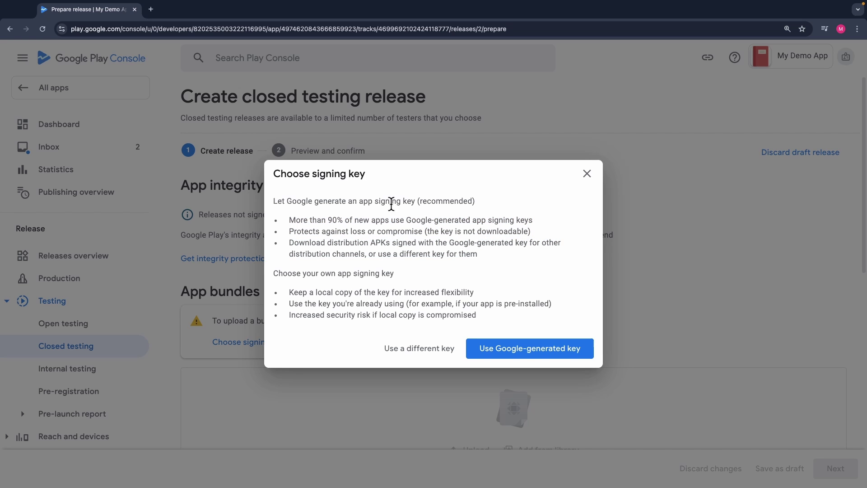
{"action": "left_click_drag", "start_coordinate": [322, 204], "coordinate": [505, 209]}
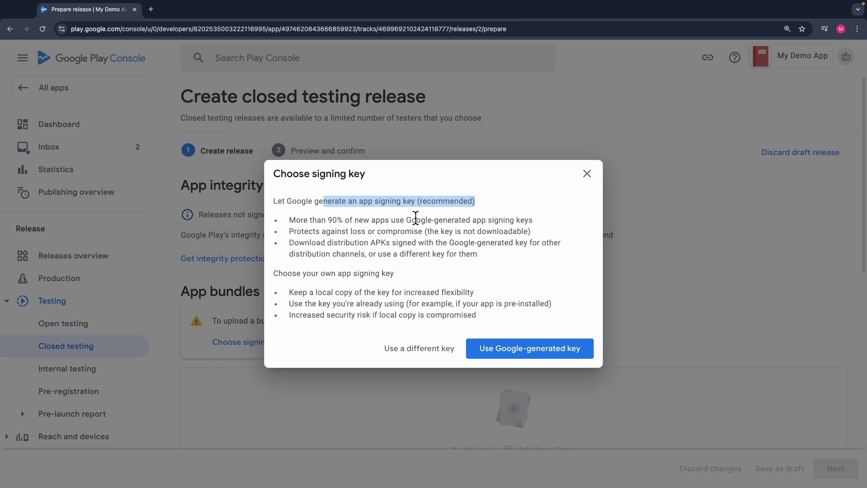
{"action": "left_click", "coordinate": [513, 350]}
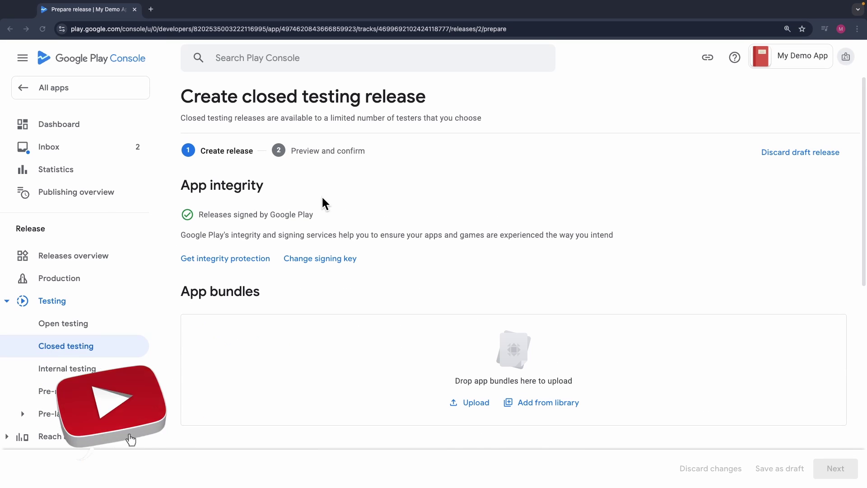
Step: Upload the app-release.aab bundle into the closed testing release's App bundles area
{"action": "scroll", "coordinate": [364, 278], "scroll_direction": "down", "scroll_amount": 3}
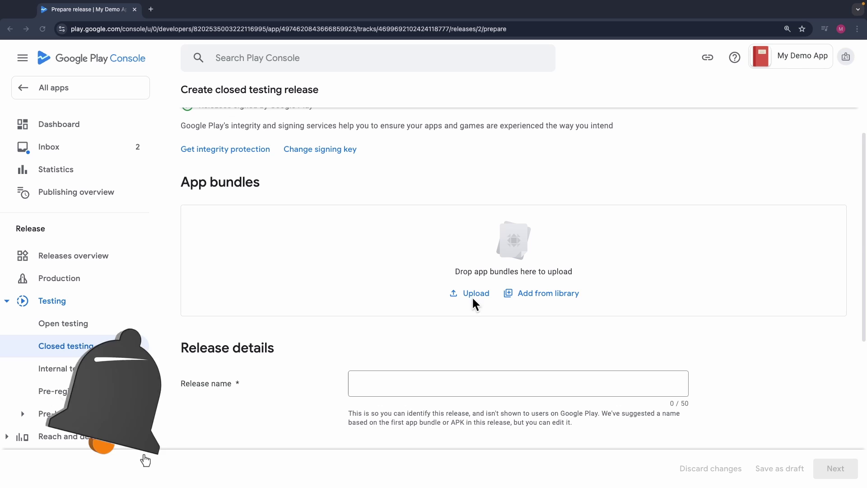
{"action": "left_click_drag", "start_coordinate": [722, 172], "coordinate": [513, 251]}
{"action": "triple_click", "coordinate": [212, 385]}
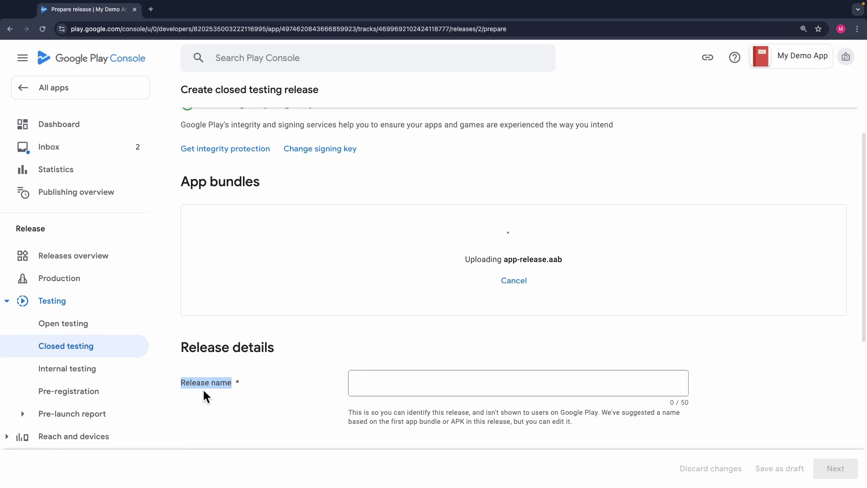
{"action": "scroll", "coordinate": [348, 383], "scroll_direction": "down", "scroll_amount": 1}
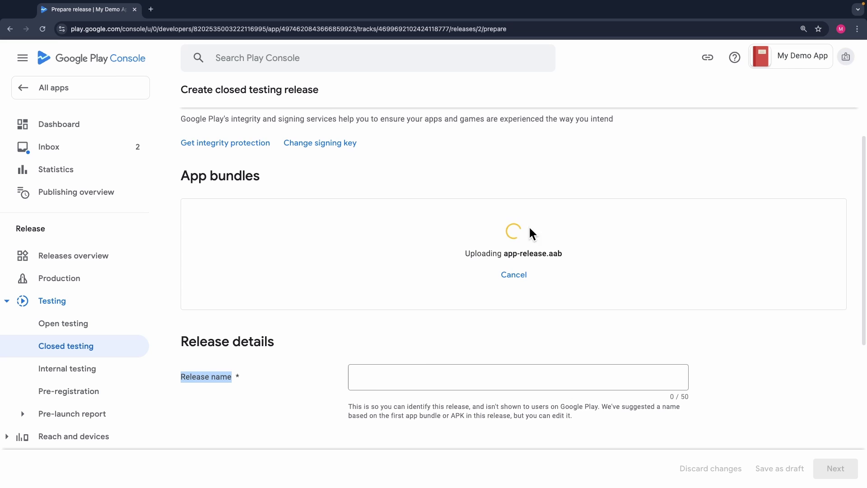
Step: Check the release name and release notes fields, then continue to the release preview
{"action": "scroll", "coordinate": [361, 378], "scroll_direction": "down", "scroll_amount": 2}
{"action": "scroll", "coordinate": [270, 382], "scroll_direction": "down", "scroll_amount": 1}
{"action": "triple_click", "coordinate": [197, 389]}
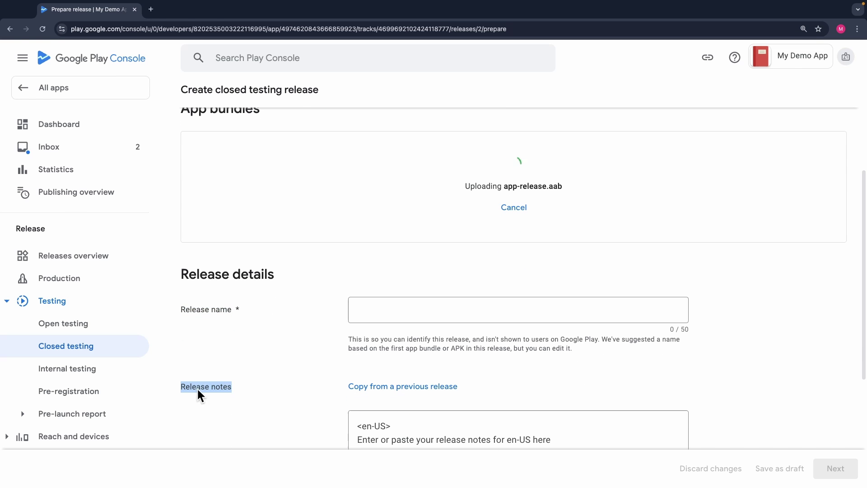
{"action": "scroll", "coordinate": [334, 394], "scroll_direction": "down", "scroll_amount": 3}
{"action": "scroll", "coordinate": [388, 344], "scroll_direction": "up", "scroll_amount": 3}
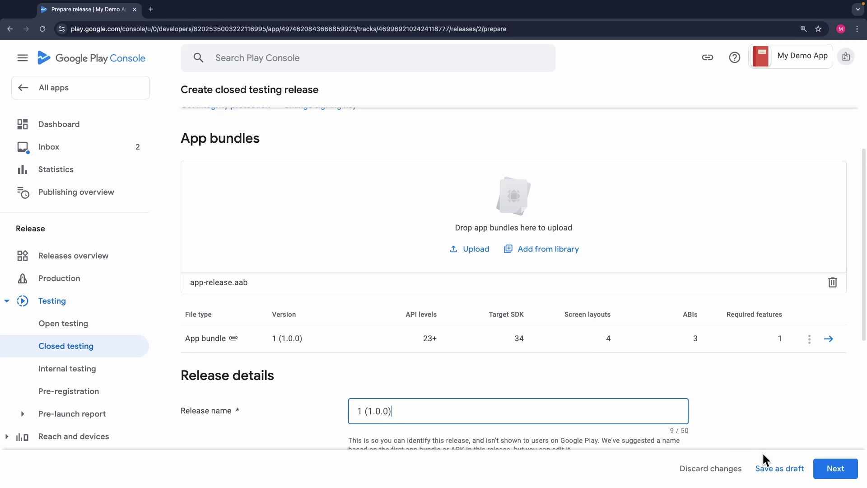
{"action": "left_click", "coordinate": [834, 470]}
{"action": "scroll", "coordinate": [596, 357], "scroll_direction": "down", "scroll_amount": 2}
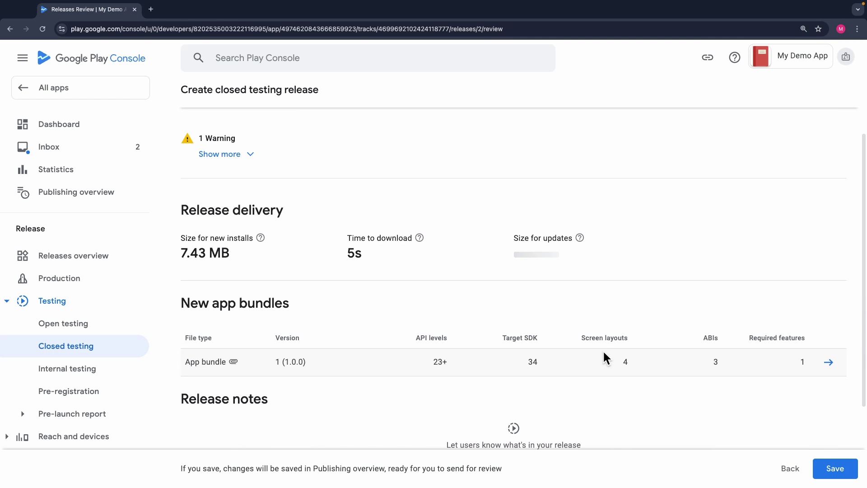
Step: Save the closed testing release and go to the Publishing overview from the prompt
{"action": "left_click", "coordinate": [835, 469]}
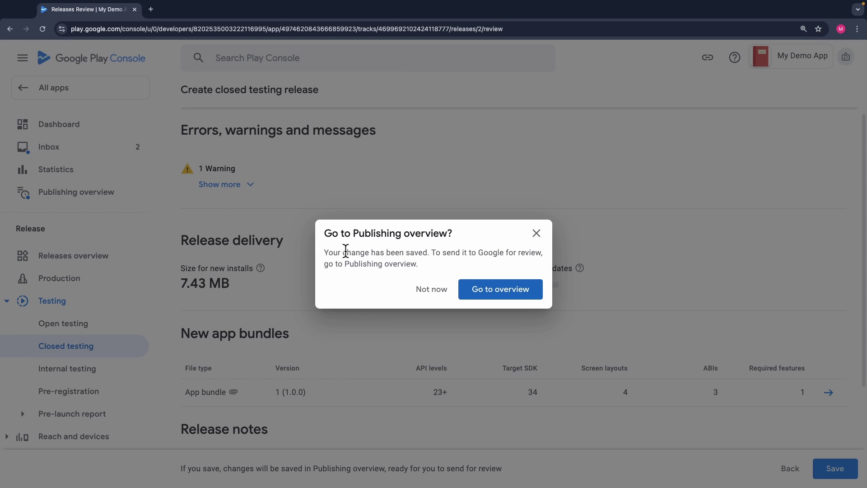
{"action": "left_click_drag", "start_coordinate": [327, 233], "coordinate": [458, 243]}
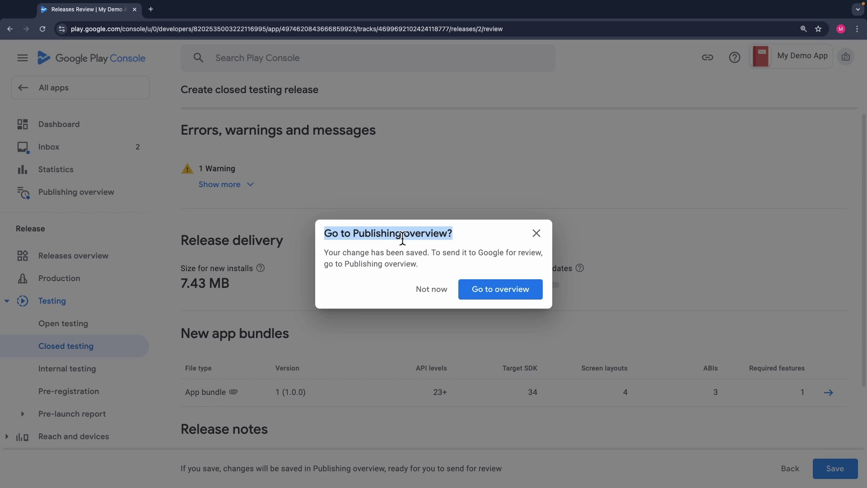
{"action": "left_click", "coordinate": [498, 295]}
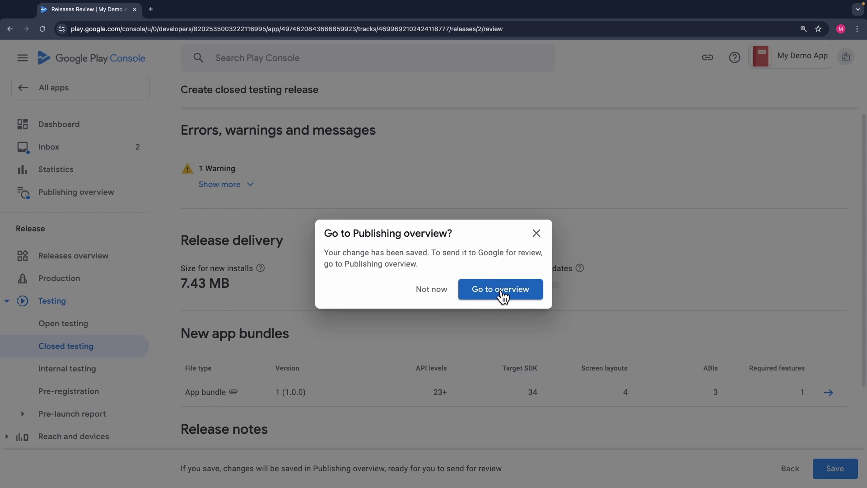
{"action": "left_click", "coordinate": [503, 296]}
Step: Look over the pending changes list, then send all 13 changes and confirm 'Send changes for review'
{"action": "scroll", "coordinate": [430, 383], "scroll_direction": "down", "scroll_amount": 6}
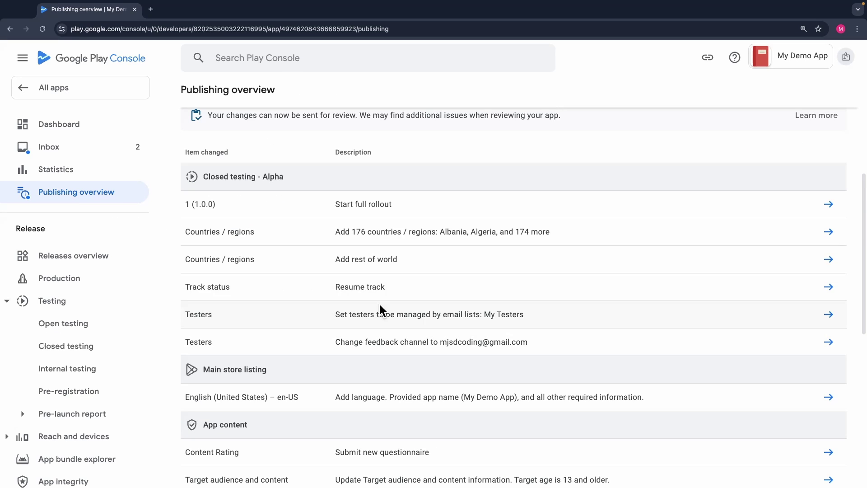
{"action": "scroll", "coordinate": [321, 352], "scroll_direction": "down", "scroll_amount": 3}
{"action": "scroll", "coordinate": [367, 347], "scroll_direction": "down", "scroll_amount": 5}
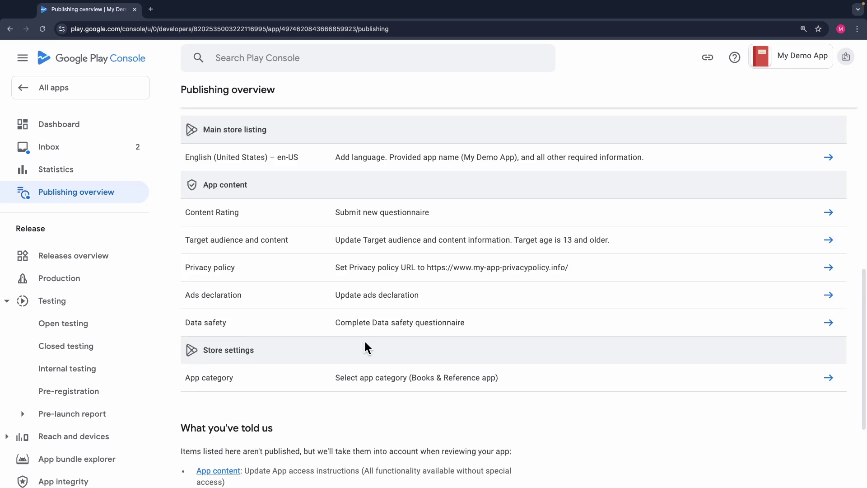
{"action": "scroll", "coordinate": [470, 335], "scroll_direction": "up", "scroll_amount": 7}
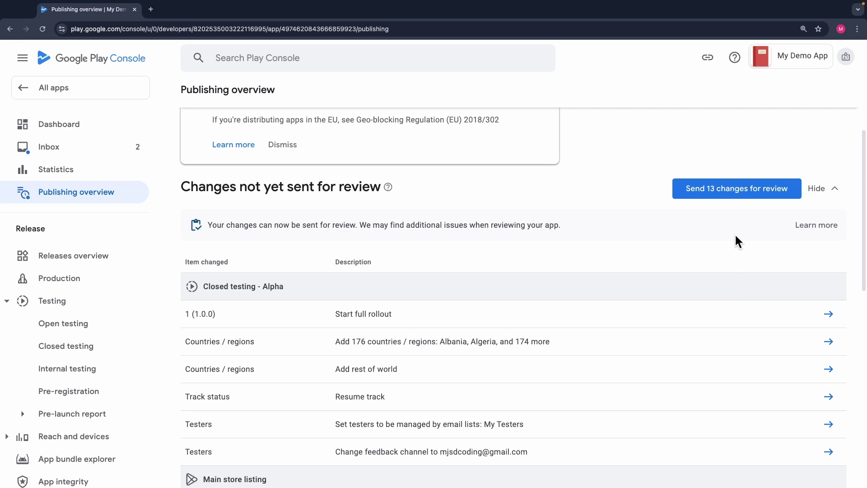
{"action": "scroll", "coordinate": [735, 203], "scroll_direction": "up", "scroll_amount": 1}
{"action": "left_click", "coordinate": [728, 208]}
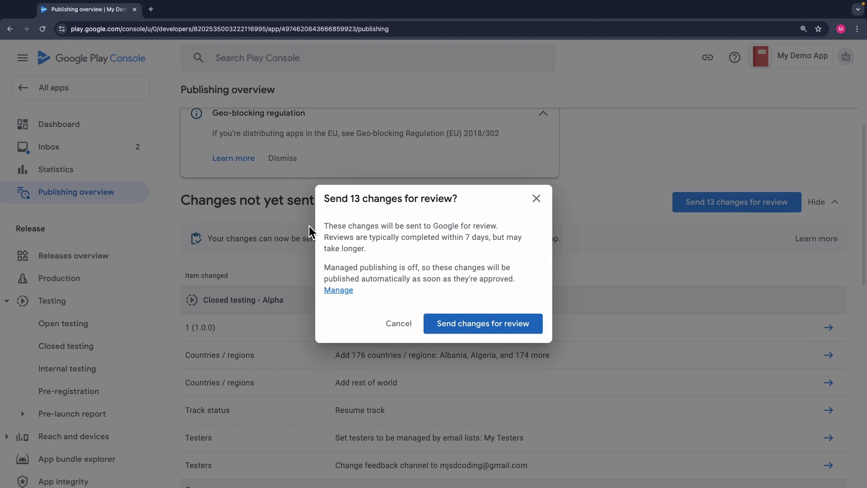
{"action": "left_click_drag", "start_coordinate": [324, 230], "coordinate": [518, 237]}
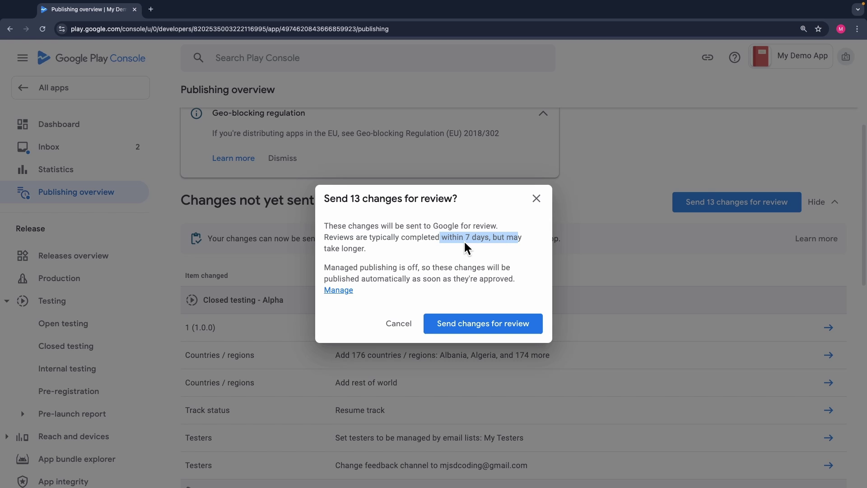
{"action": "left_click", "coordinate": [446, 294]}
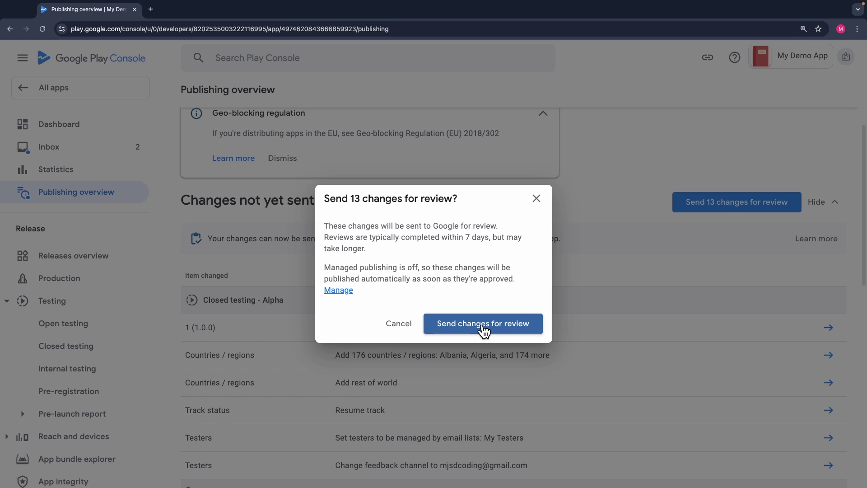
{"action": "left_click", "coordinate": [483, 324]}
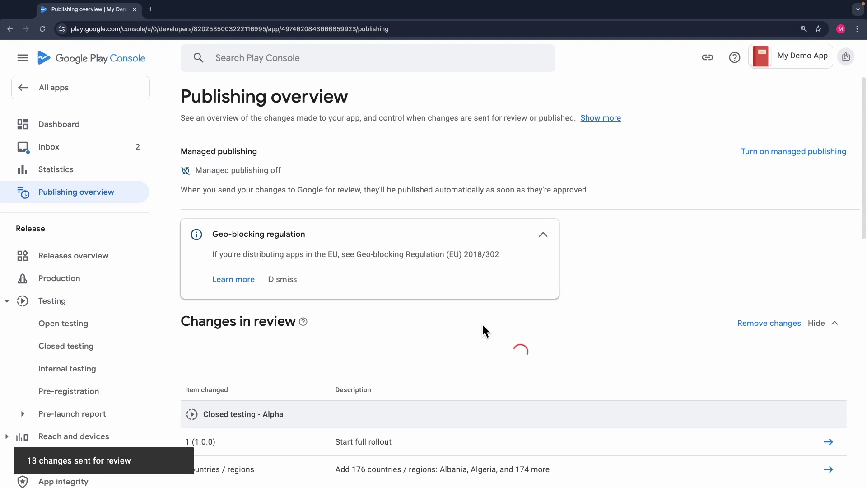
Step: Go through All apps to My Demo App and open its Closed testing page
{"action": "triple_click", "coordinate": [483, 329]}
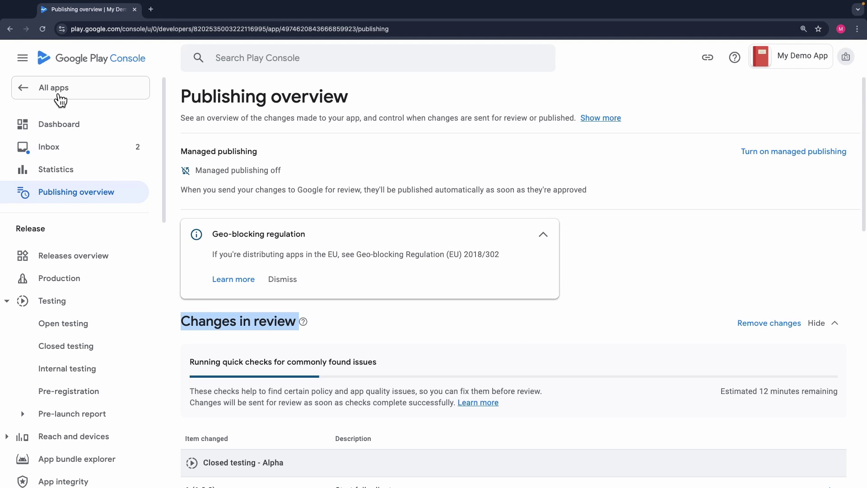
{"action": "left_click", "coordinate": [58, 91]}
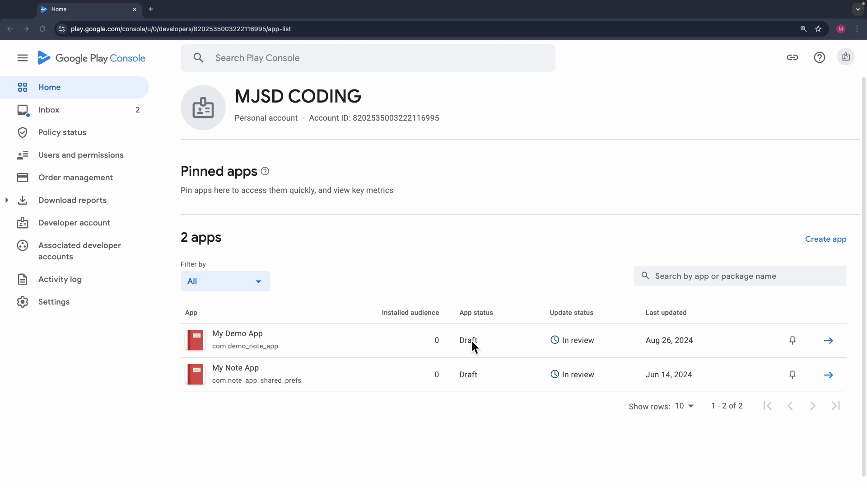
{"action": "left_click", "coordinate": [246, 336]}
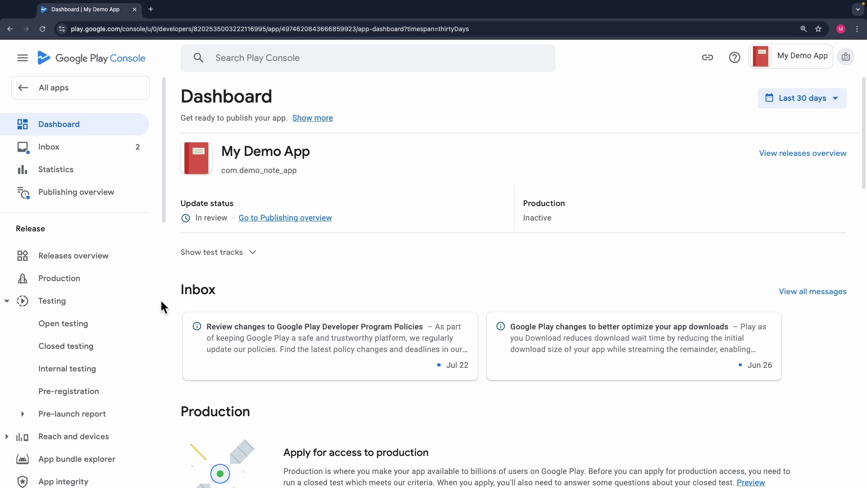
{"action": "left_click", "coordinate": [56, 353]}
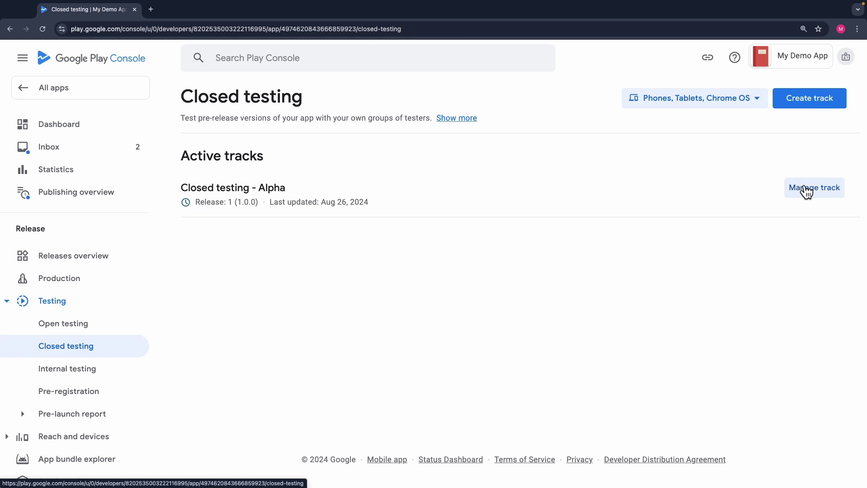
Step: Inspect the Alpha track's Testers tab join-link details, then return to the app Dashboard
{"action": "left_click", "coordinate": [808, 188]}
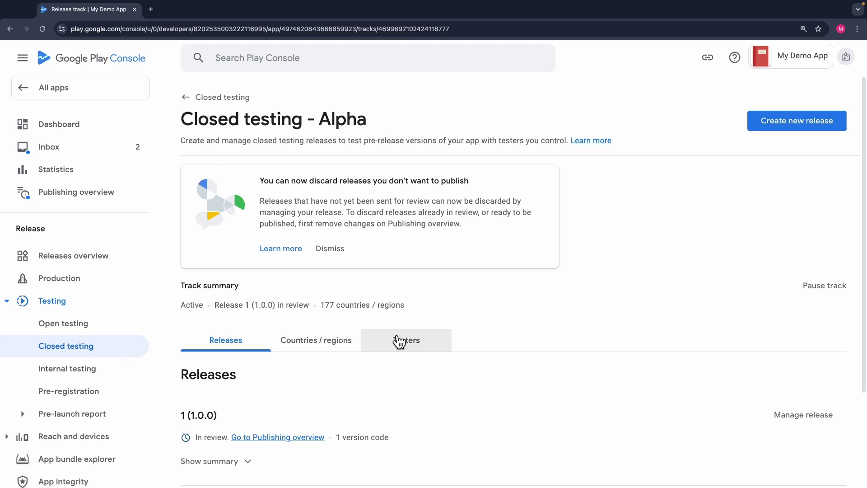
{"action": "left_click", "coordinate": [402, 339]}
{"action": "scroll", "coordinate": [383, 334], "scroll_direction": "down", "scroll_amount": 5}
{"action": "scroll", "coordinate": [364, 343], "scroll_direction": "down", "scroll_amount": 2}
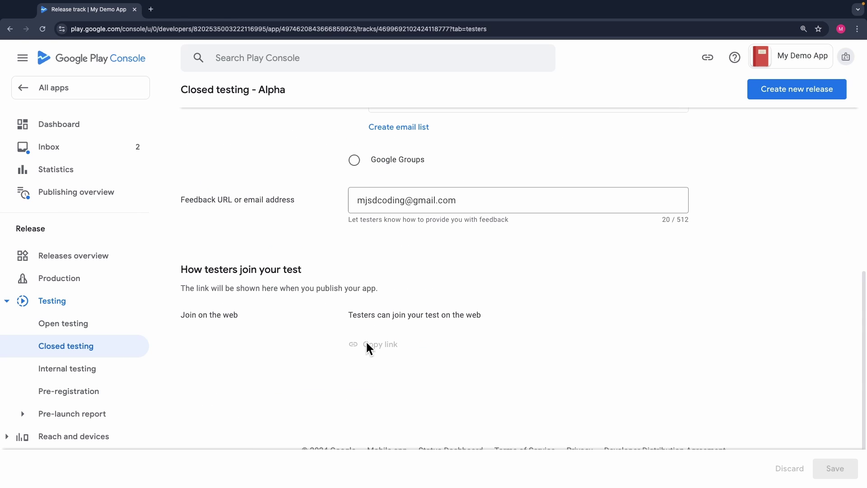
{"action": "left_click_drag", "start_coordinate": [181, 288], "coordinate": [319, 301]}
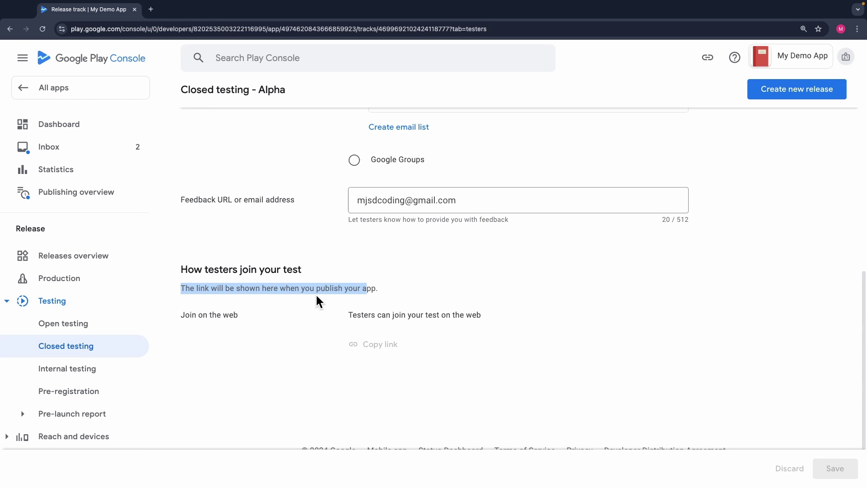
{"action": "left_click", "coordinate": [346, 336]}
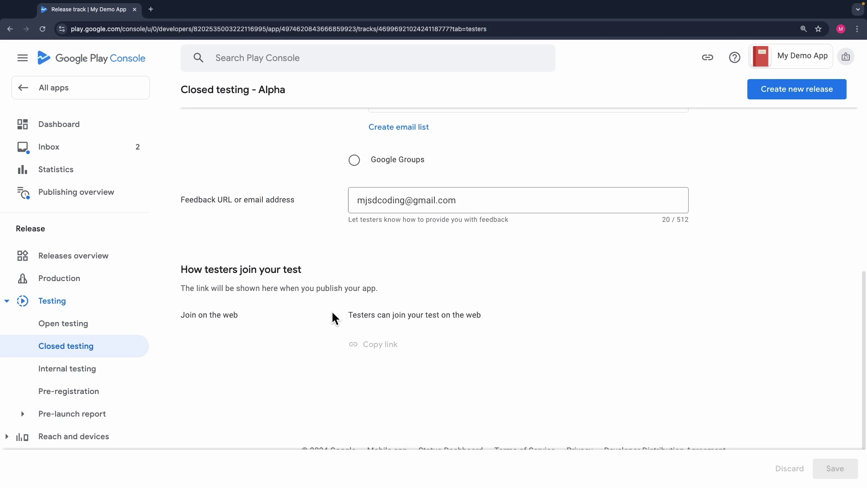
{"action": "left_click_drag", "start_coordinate": [334, 318], "coordinate": [480, 315]}
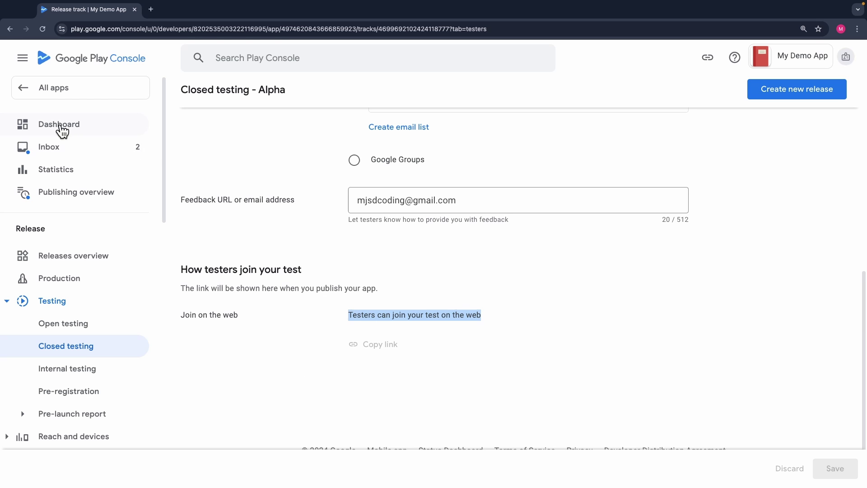
{"action": "left_click", "coordinate": [78, 128]}
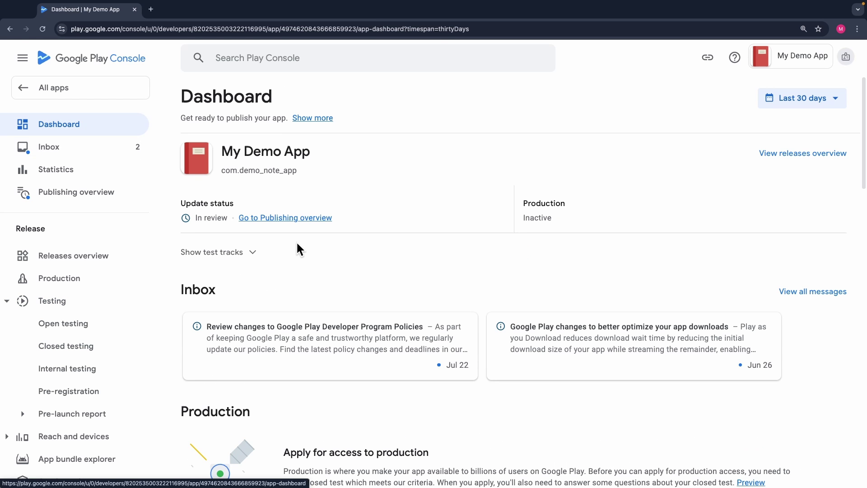
Step: Open the 'Preview questions' help article from the Dashboard's Apply for access to production section
{"action": "scroll", "coordinate": [306, 252], "scroll_direction": "down", "scroll_amount": 6}
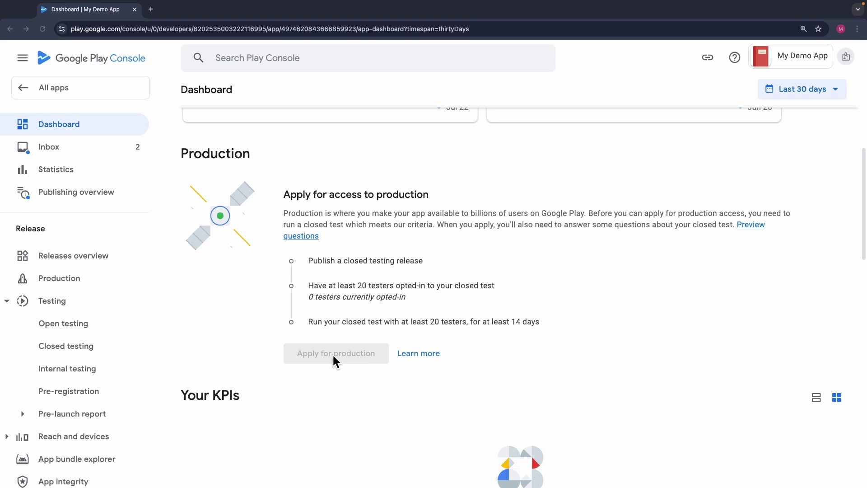
{"action": "left_click_drag", "start_coordinate": [283, 199], "coordinate": [451, 198]}
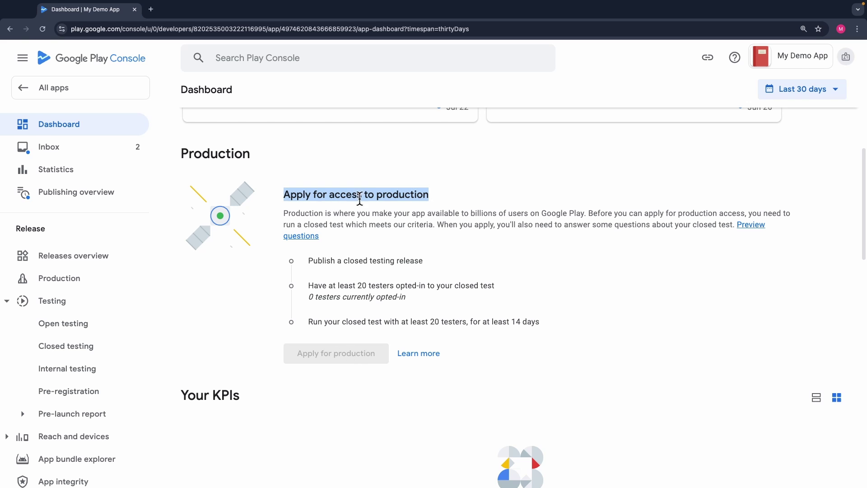
{"action": "left_click", "coordinate": [369, 199]}
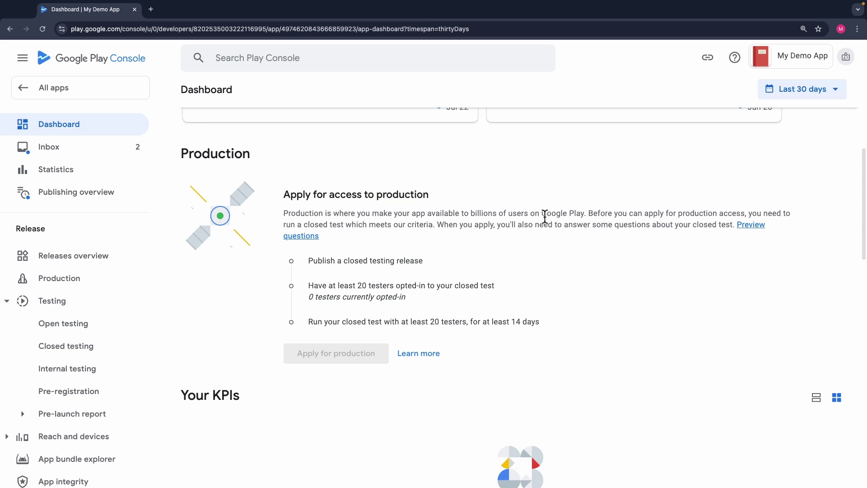
{"action": "left_click_drag", "start_coordinate": [524, 224], "coordinate": [733, 226]}
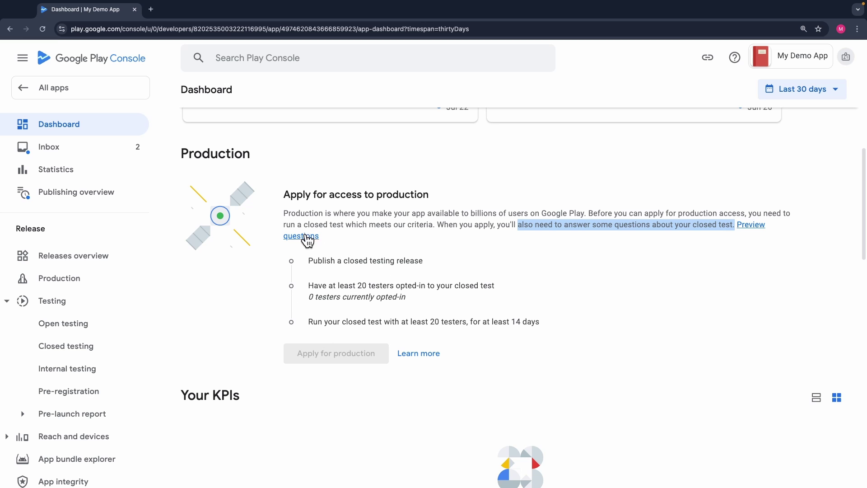
{"action": "left_click", "coordinate": [751, 231]}
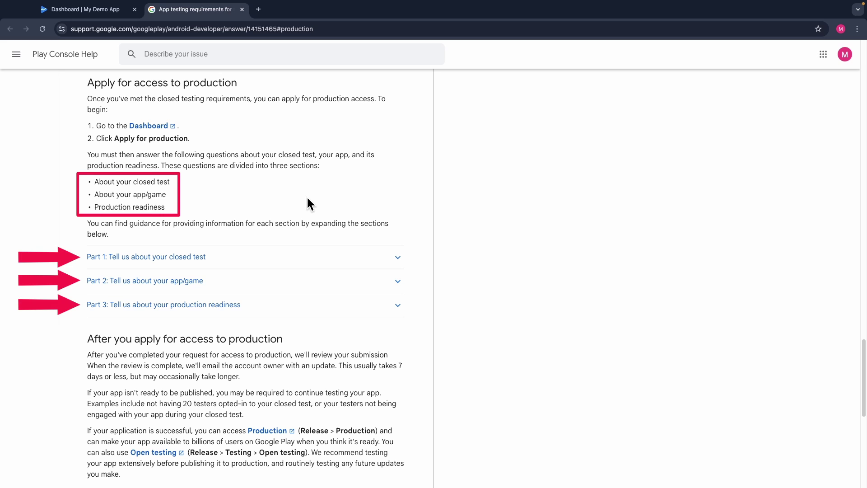
{"action": "scroll", "coordinate": [135, 189], "scroll_direction": "down", "scroll_amount": 3}
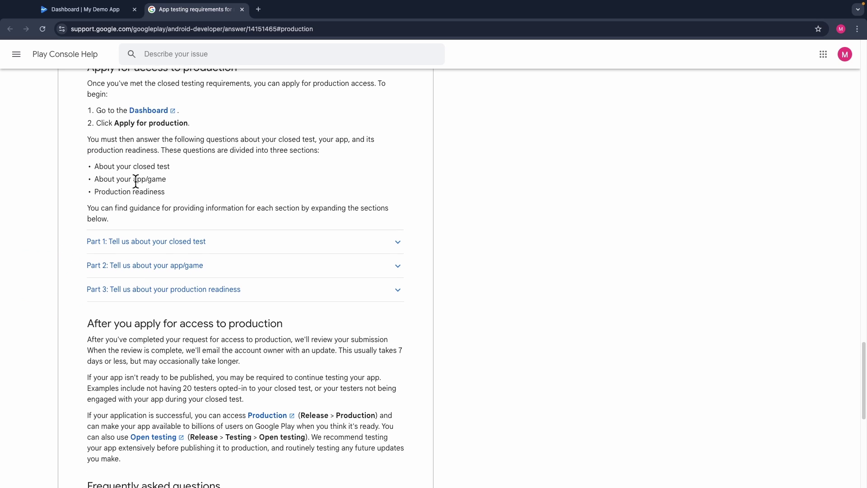
{"action": "scroll", "coordinate": [138, 198], "scroll_direction": "down", "scroll_amount": 1}
{"action": "left_click_drag", "start_coordinate": [89, 210], "coordinate": [292, 216]}
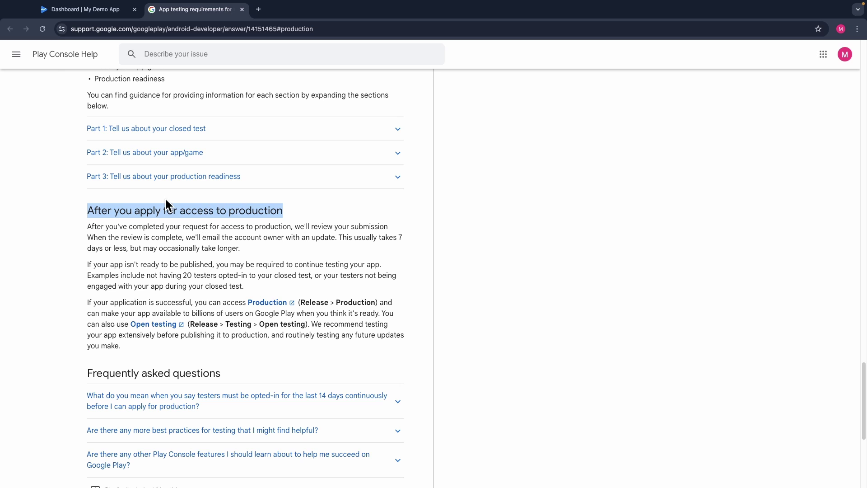
{"action": "left_click_drag", "start_coordinate": [336, 237], "coordinate": [240, 248]}
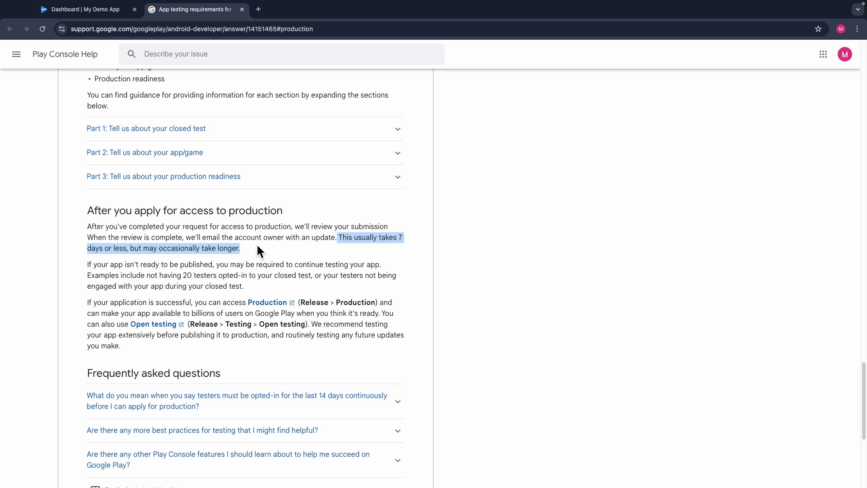
{"action": "left_click_drag", "start_coordinate": [90, 302], "coordinate": [371, 303]}
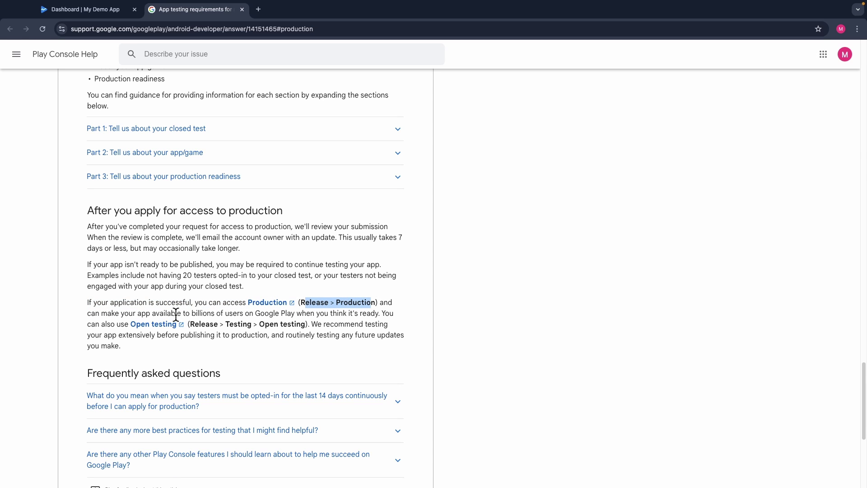
{"action": "left_click_drag", "start_coordinate": [176, 314], "coordinate": [349, 313]}
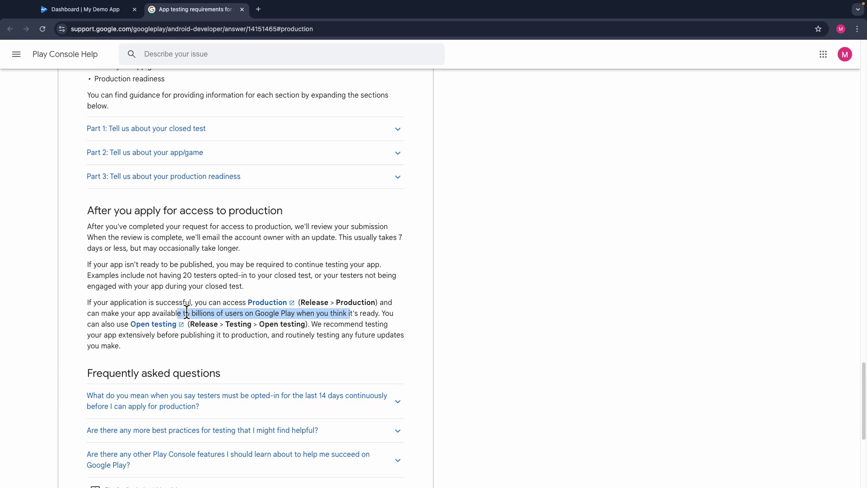
{"action": "scroll", "coordinate": [186, 310], "scroll_direction": "down", "scroll_amount": 1}
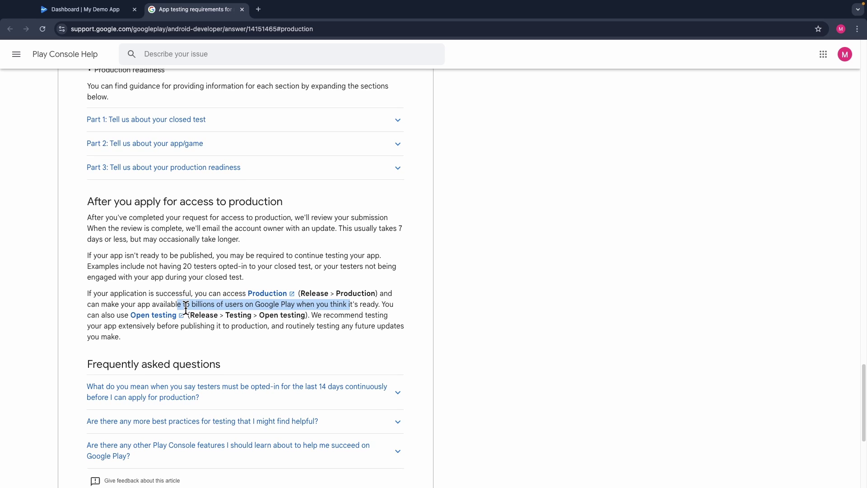